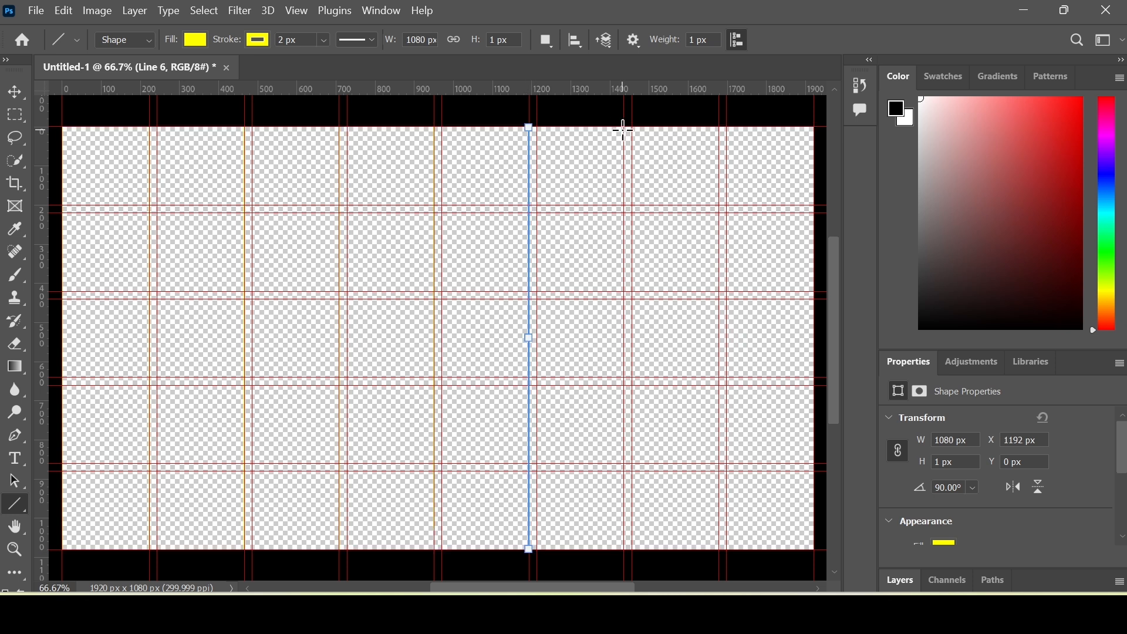
# - Draw the last vertical and four horizontal 2 px yellow lines along the remaining guides
pyautogui.moveTo(814, 127); pyautogui.dragTo(813, 549)
pyautogui.moveTo(62, 127)
pyautogui.mouseDown()
pyautogui.moveTo(121, 143)
pyautogui.moveTo(813, 127)
pyautogui.mouseUp()
pyautogui.moveTo(63, 204); pyautogui.dragTo(814, 205)
pyautogui.moveTo(62, 291); pyautogui.dragTo(814, 290)
pyautogui.moveTo(62, 376); pyautogui.dragTo(810, 376)
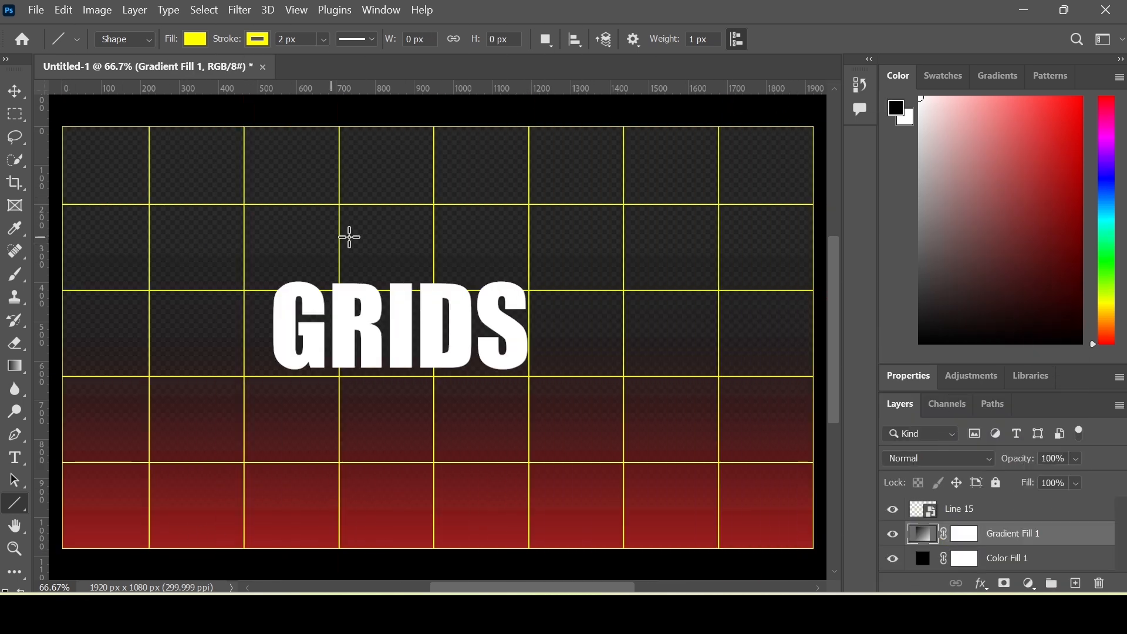
pyautogui.click(22, 103)
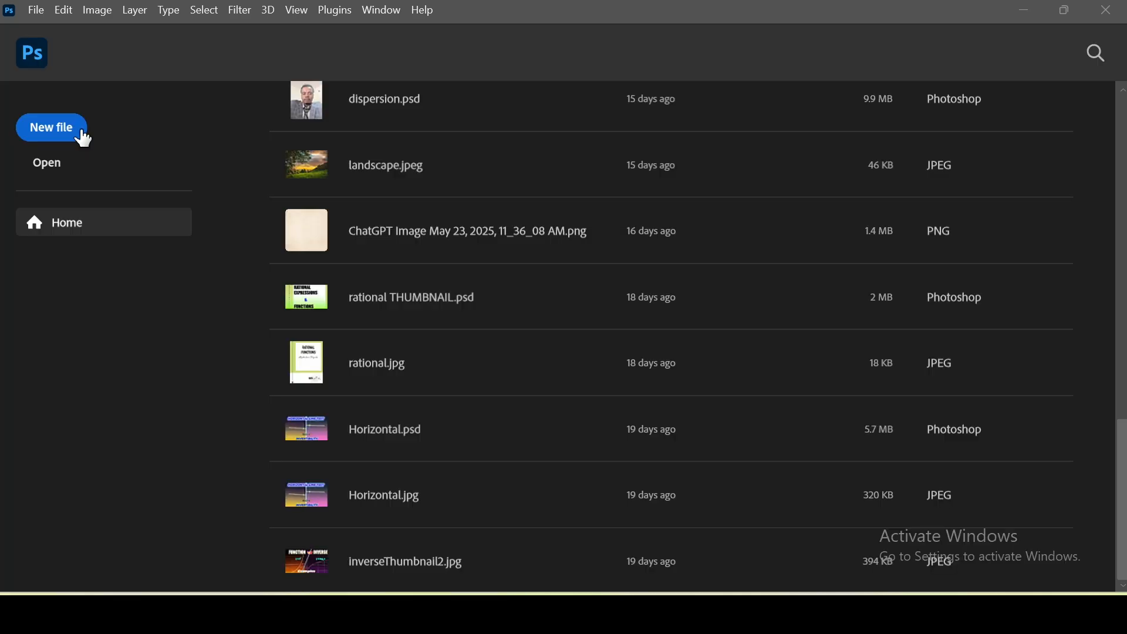
# - Bring up the New Document dialog and browse its Recent presets
pyautogui.click(84, 137)
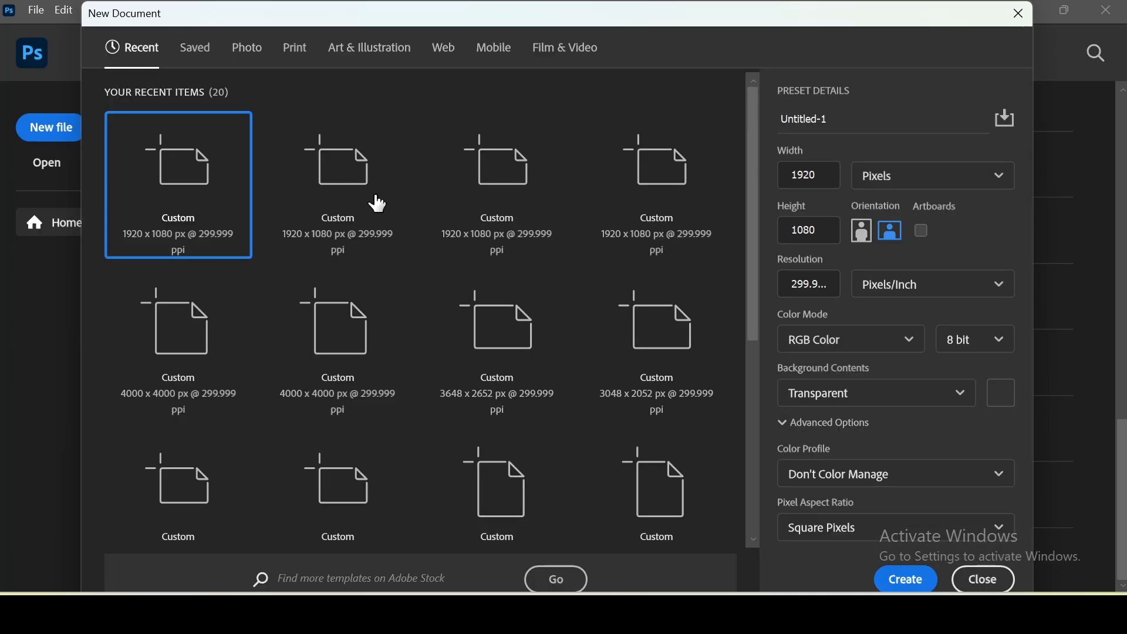
pyautogui.scroll(5, 504, 218)
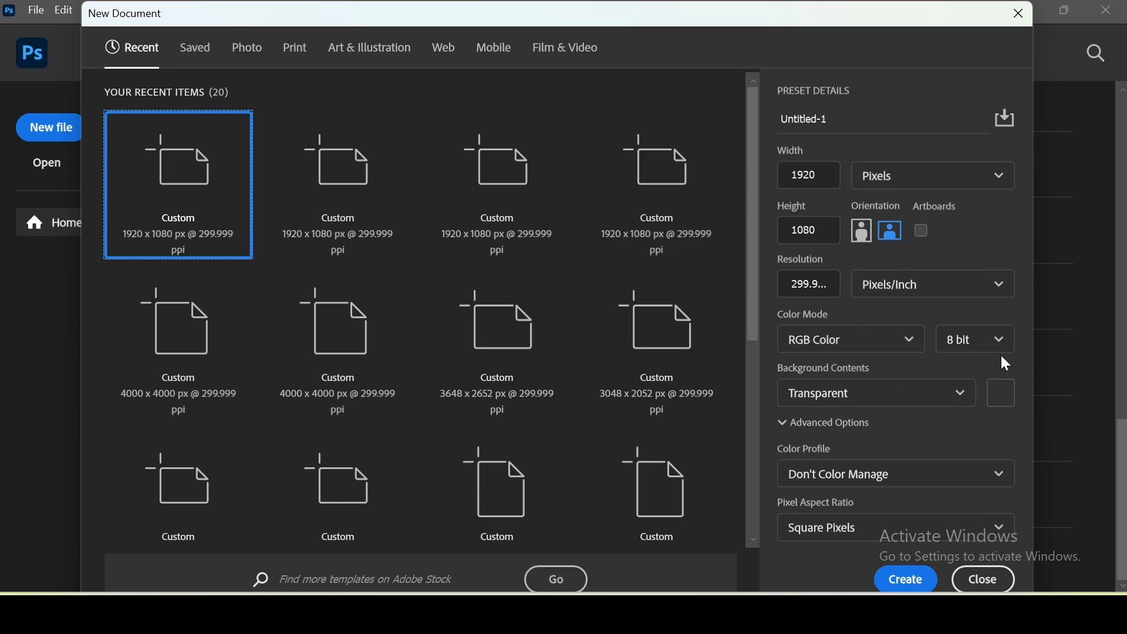
pyautogui.scroll(-4, 473, 234)
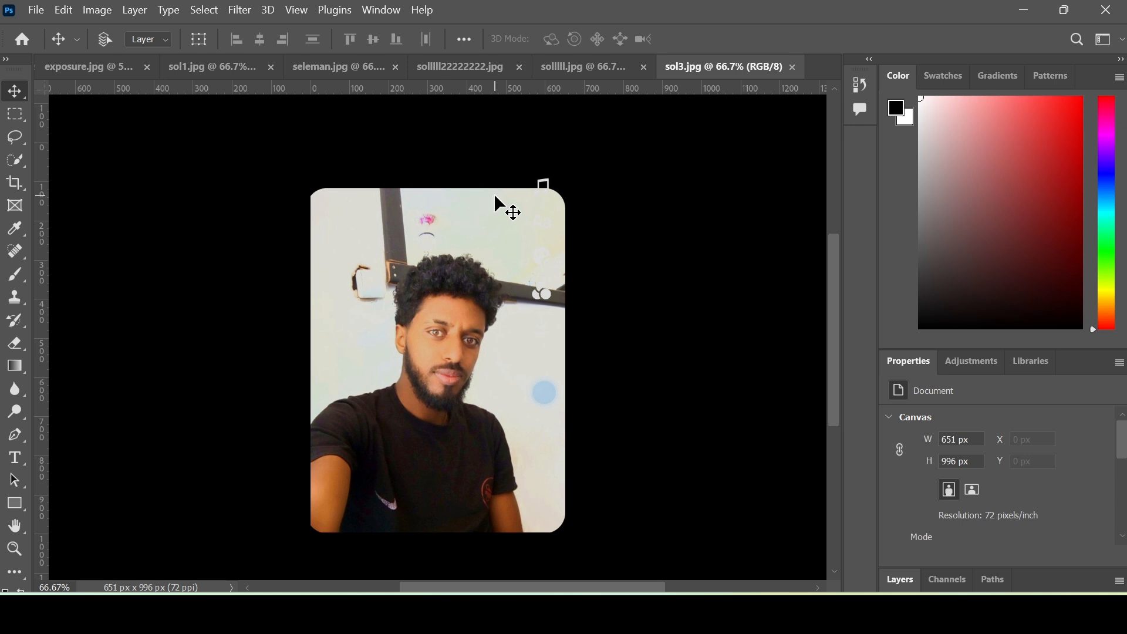
# - Lasso the small pink spot on the wall above the man's head
pyautogui.click(16, 129)
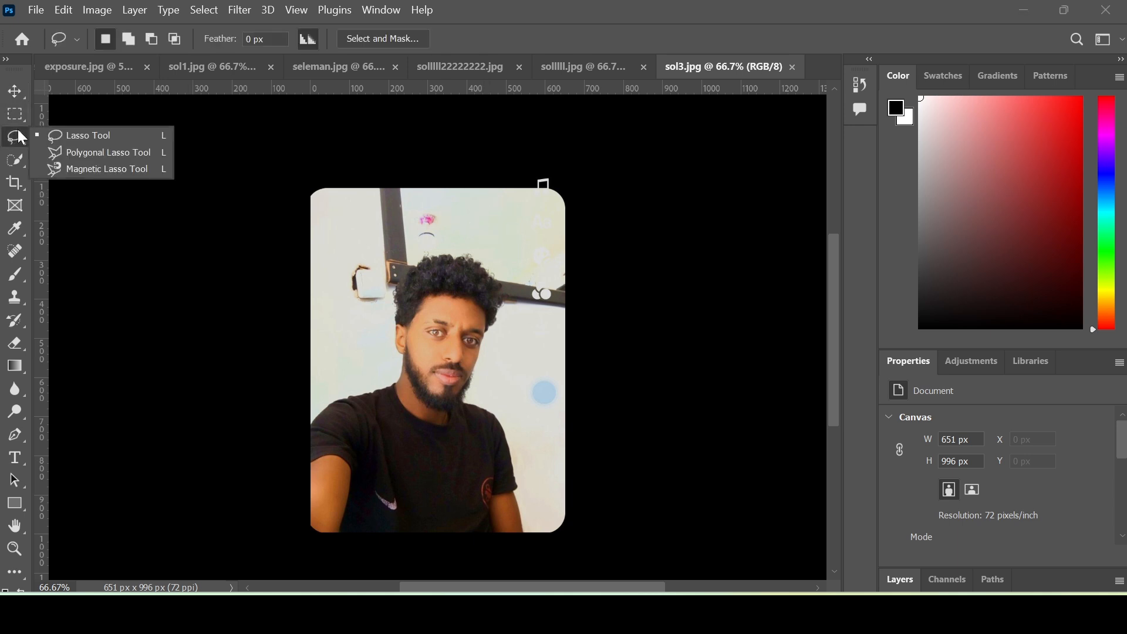
pyautogui.rightClick(24, 128)
pyautogui.click(103, 134)
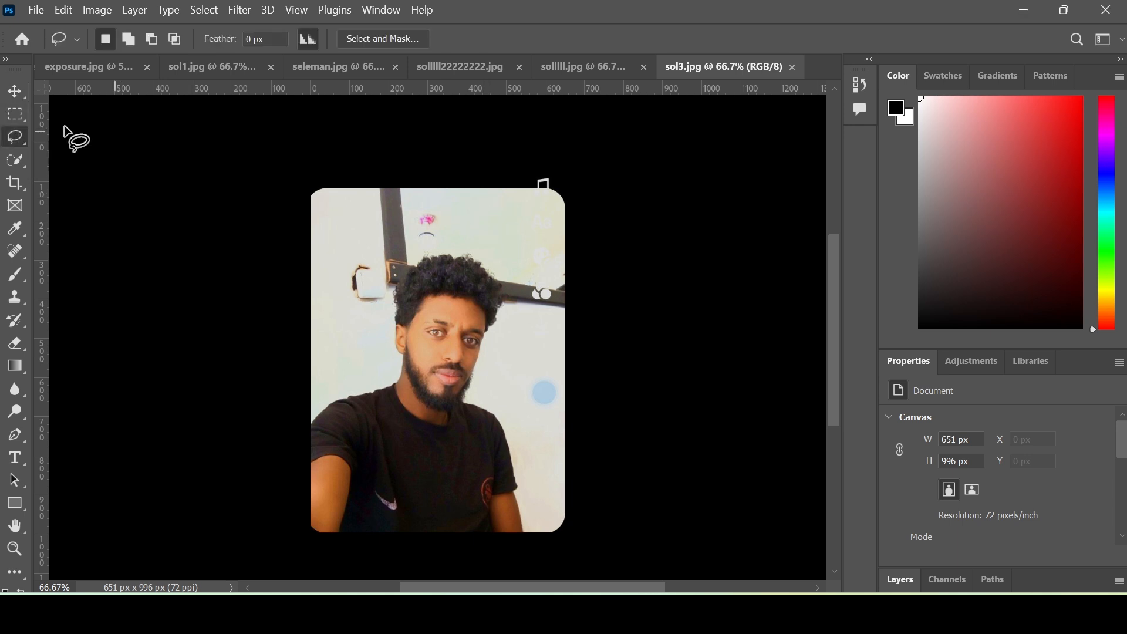
pyautogui.rightClick(13, 138)
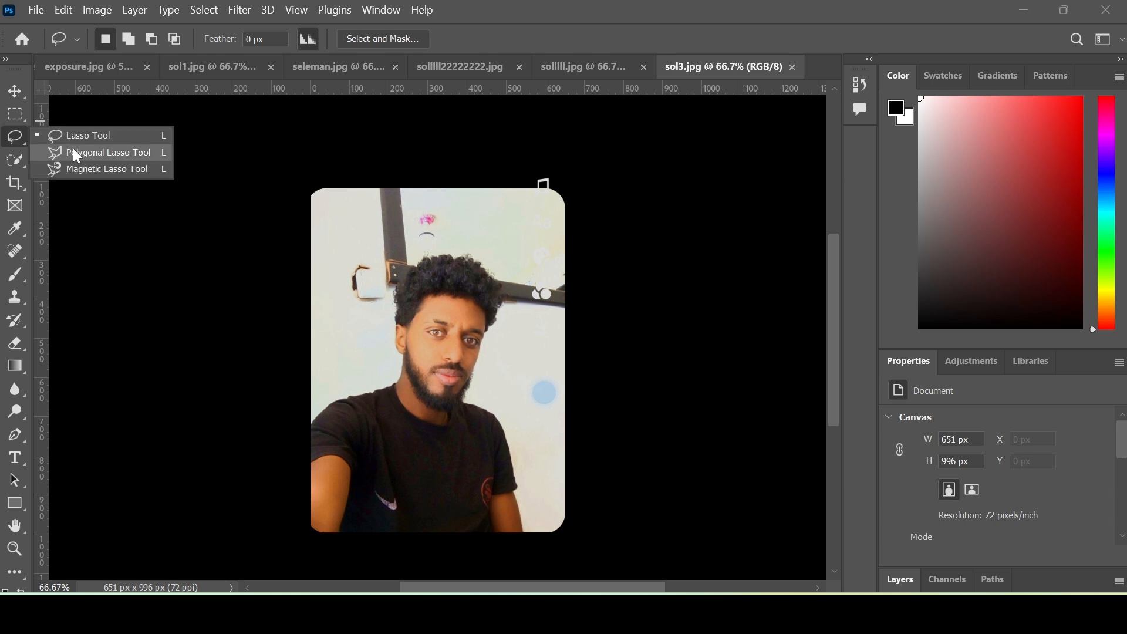
pyautogui.click(112, 136)
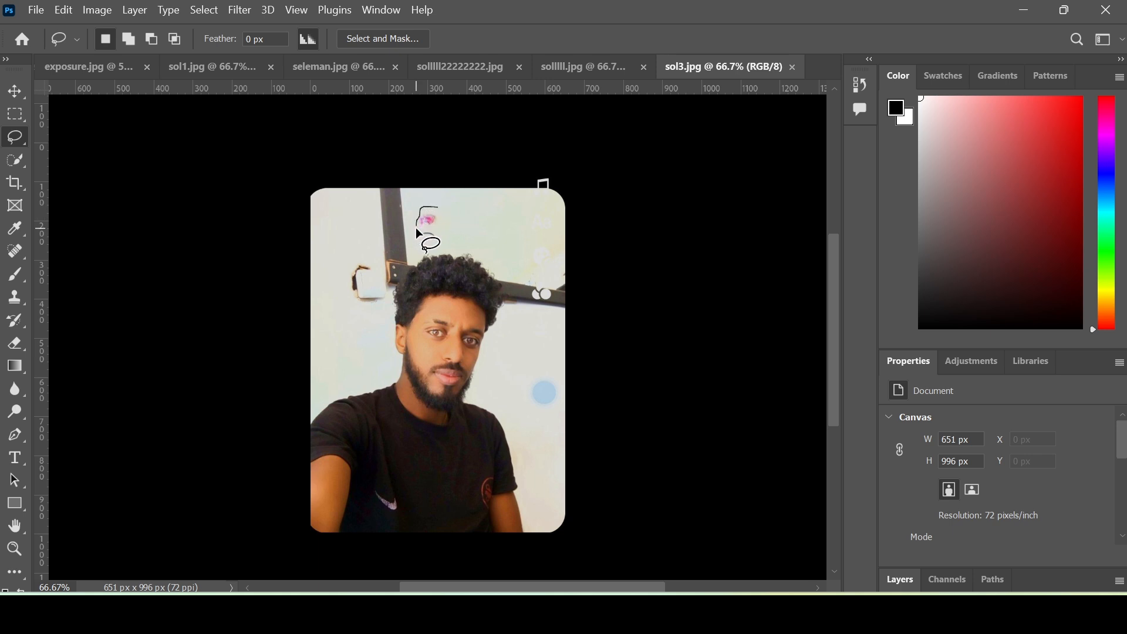
pyautogui.moveTo(448, 211); pyautogui.dragTo(438, 199)
# - Content-Aware fill the selection so the spot blends into the wall
pyautogui.hotkey('shift', 'F5')
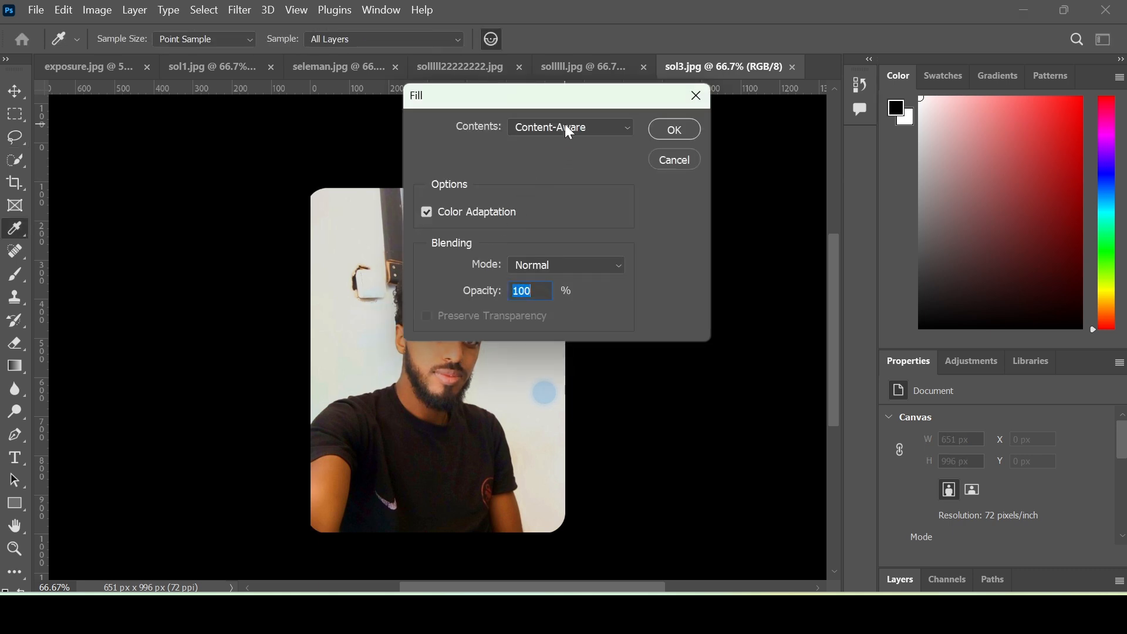
pyautogui.click(566, 127)
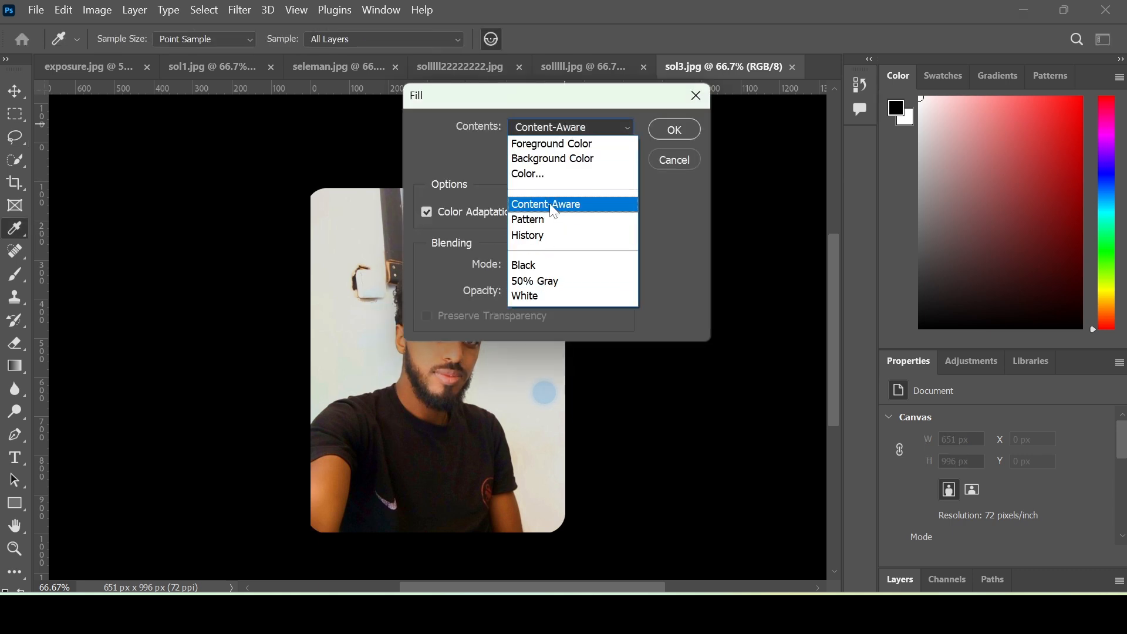
pyautogui.click(556, 131)
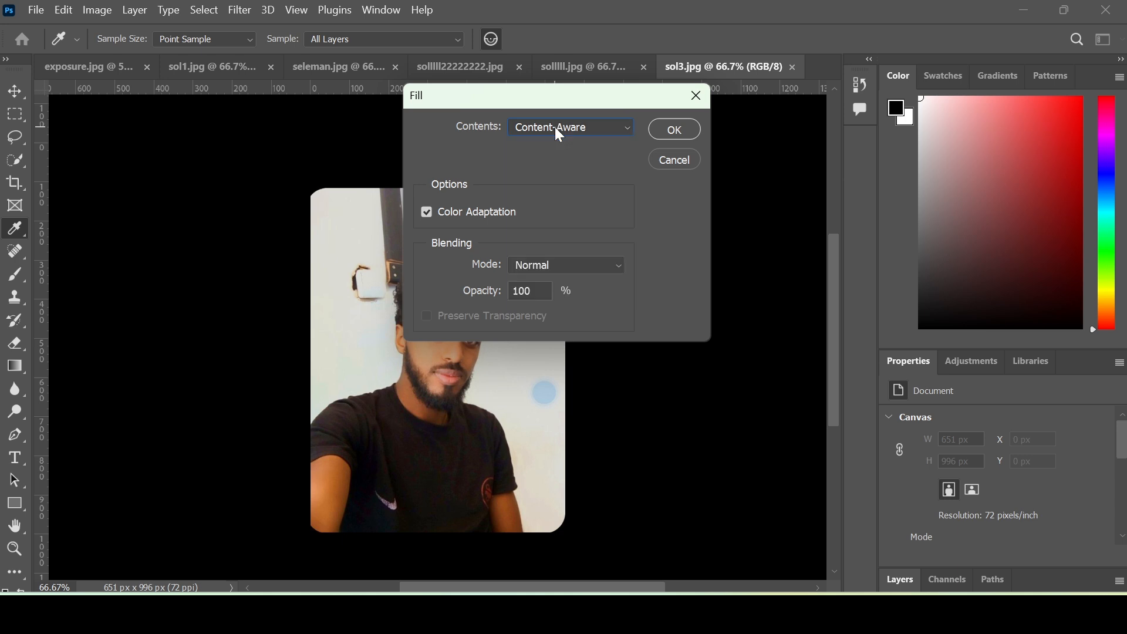
pyautogui.click(671, 132)
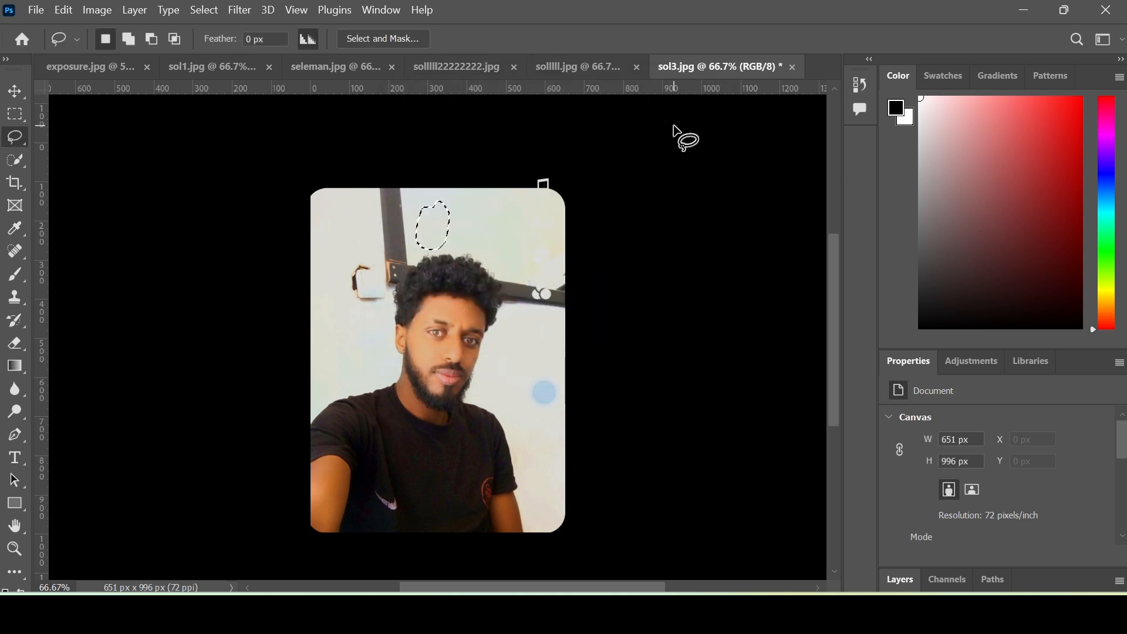
# - Lasso the wall plate on the left and Content-Aware fill it away
pyautogui.moveTo(362, 249)
pyautogui.mouseDown()
pyautogui.moveTo(337, 275)
pyautogui.moveTo(337, 309)
pyautogui.mouseUp()
pyautogui.moveTo(357, 249); pyautogui.dragTo(356, 248)
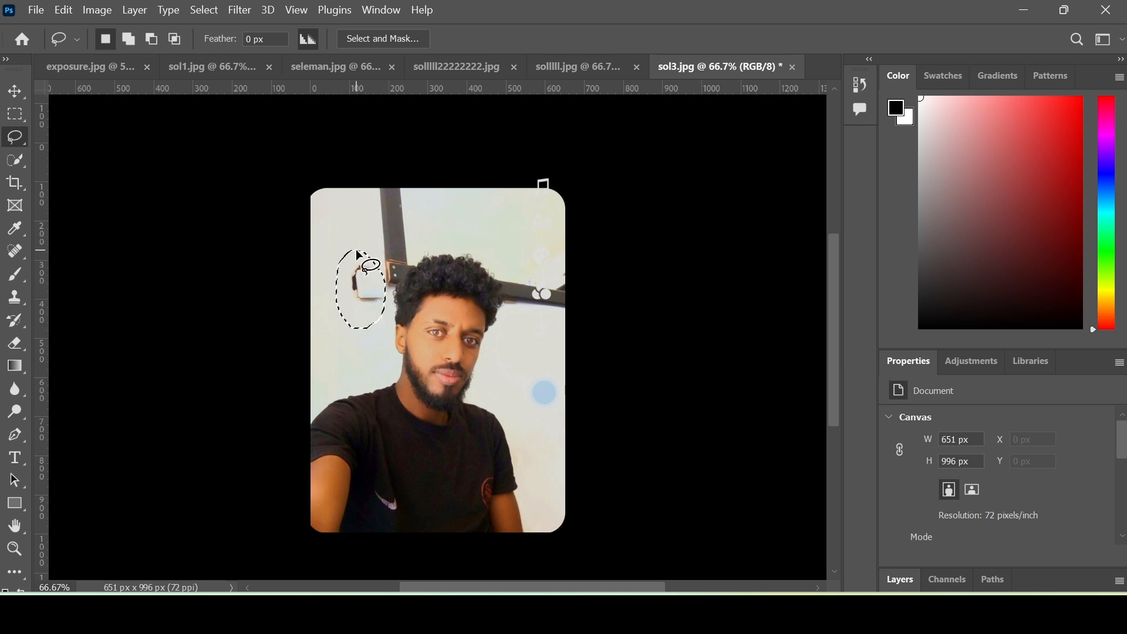
pyautogui.hotkey('shift', 'BackSpace')
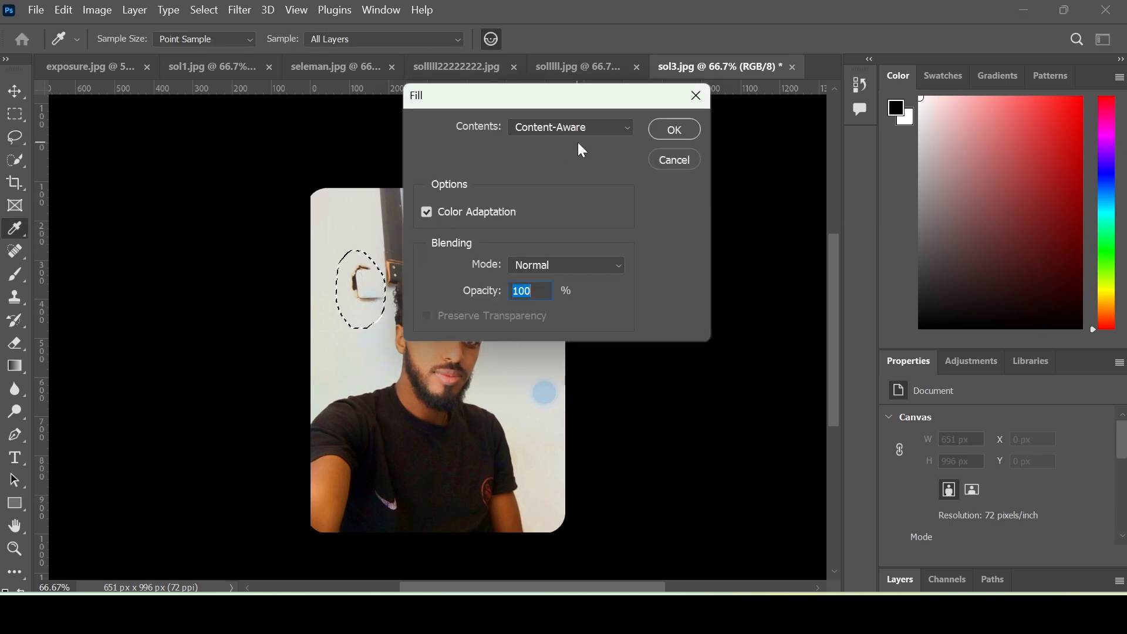
pyautogui.click(674, 132)
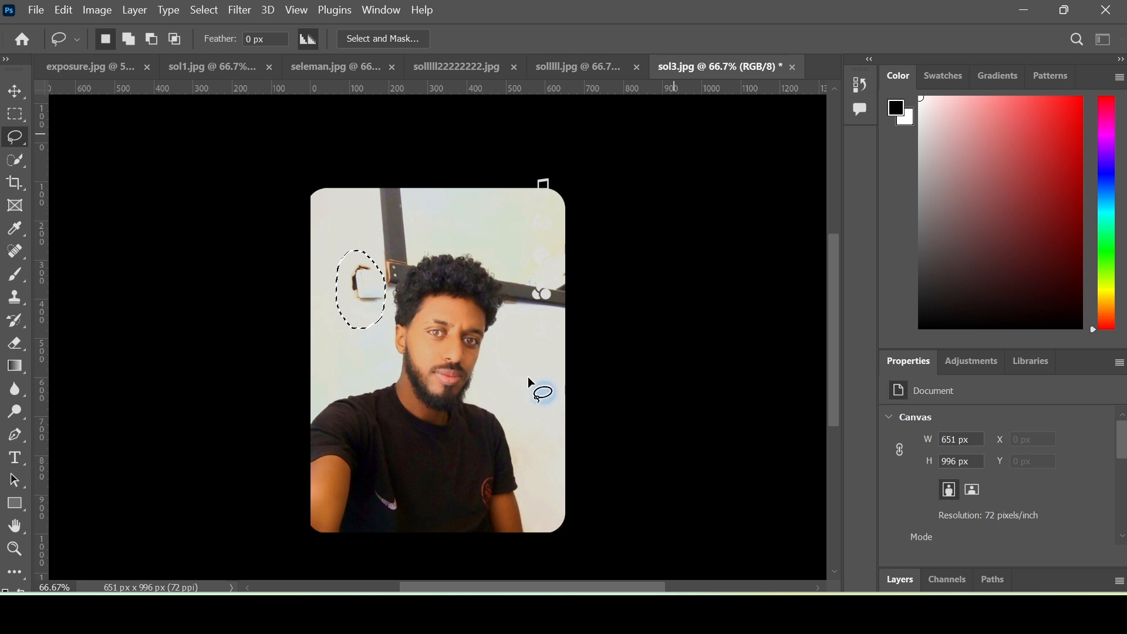
pyautogui.hotkey('ctrl', 'd')
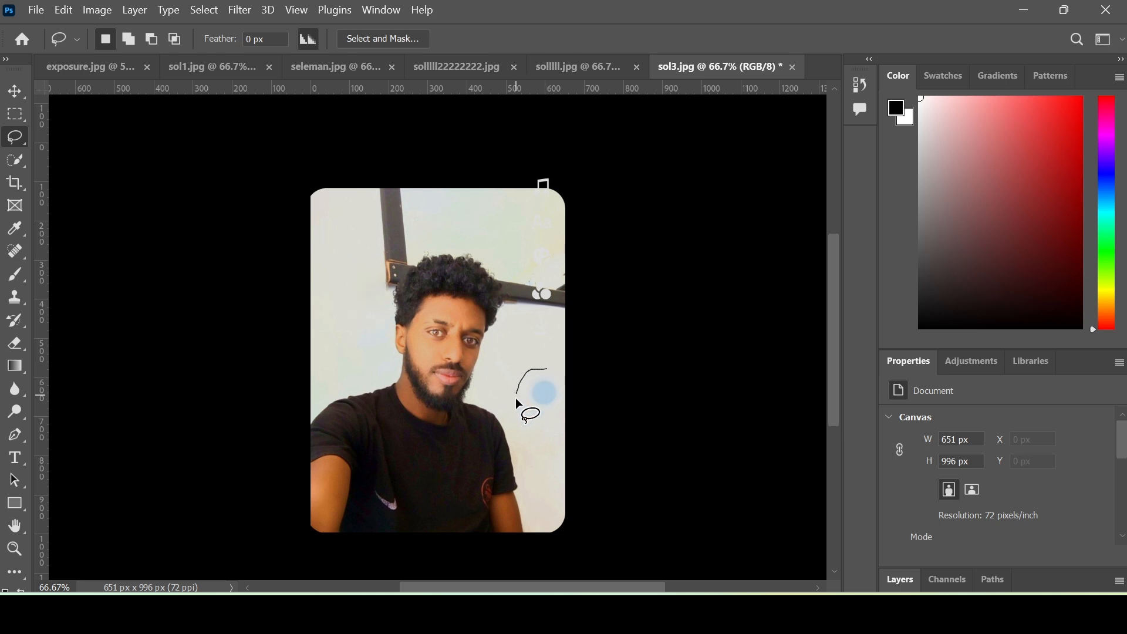
# - Select the blue spot on the right wall and Content-Aware fill it
pyautogui.moveTo(558, 371); pyautogui.dragTo(558, 371)
pyautogui.hotkey('shift', 'F5')
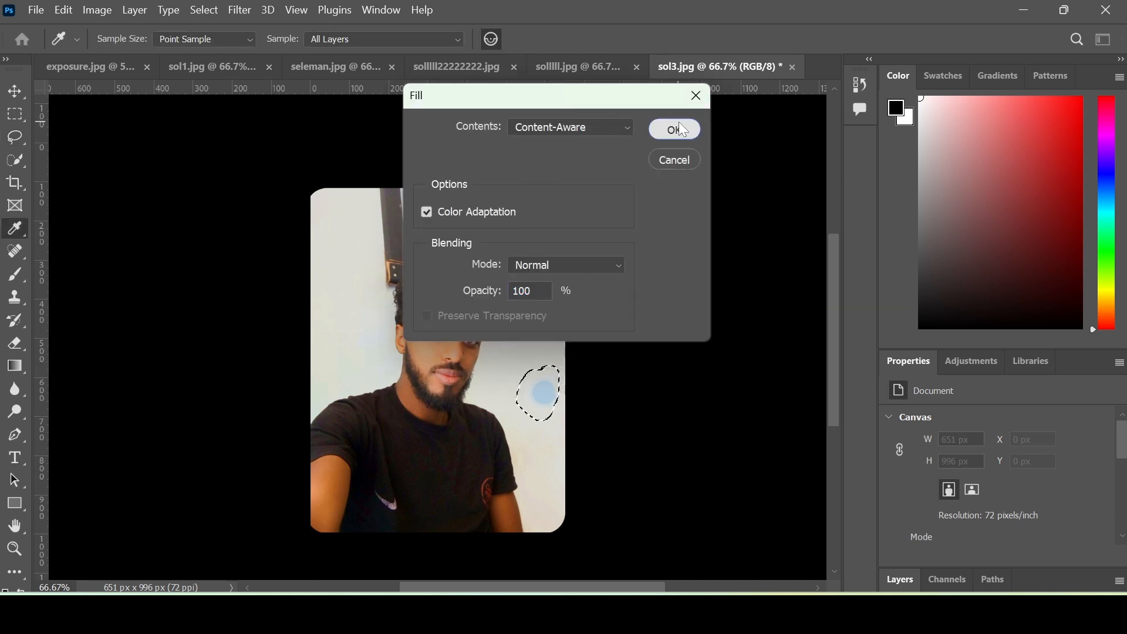
pyautogui.click(681, 129)
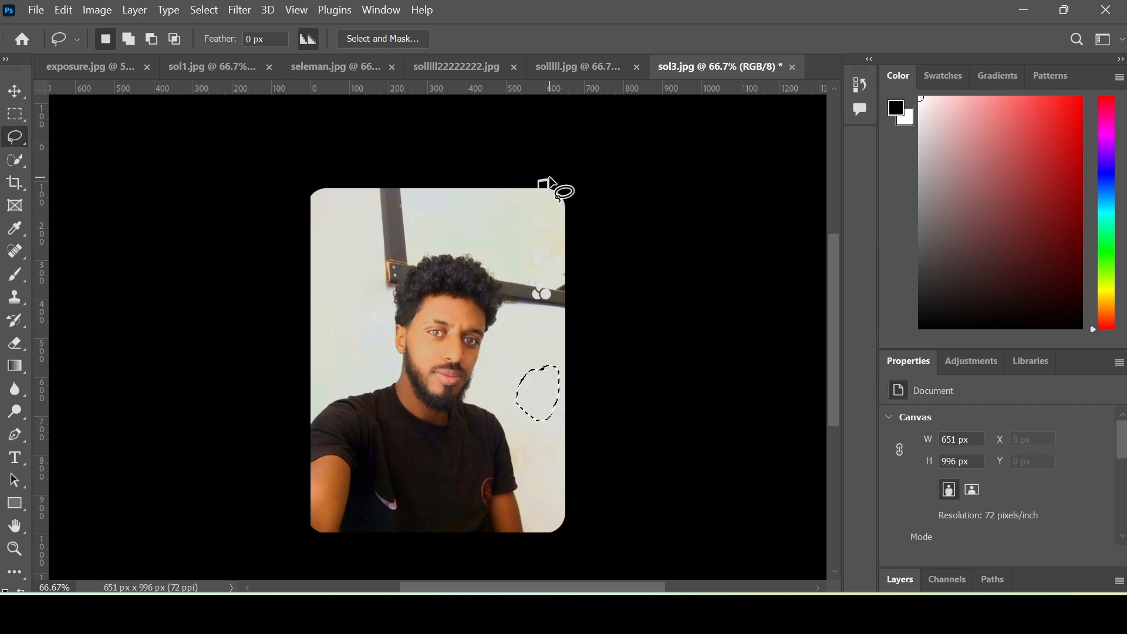
pyautogui.hotkey('ctrl', 'd')
# - Select the small icon at the top edge and Content-Aware fill it
pyautogui.moveTo(532, 173)
pyautogui.mouseDown()
pyautogui.moveTo(536, 201)
pyautogui.moveTo(552, 189)
pyautogui.moveTo(550, 175)
pyautogui.mouseUp()
pyautogui.click(604, 153)
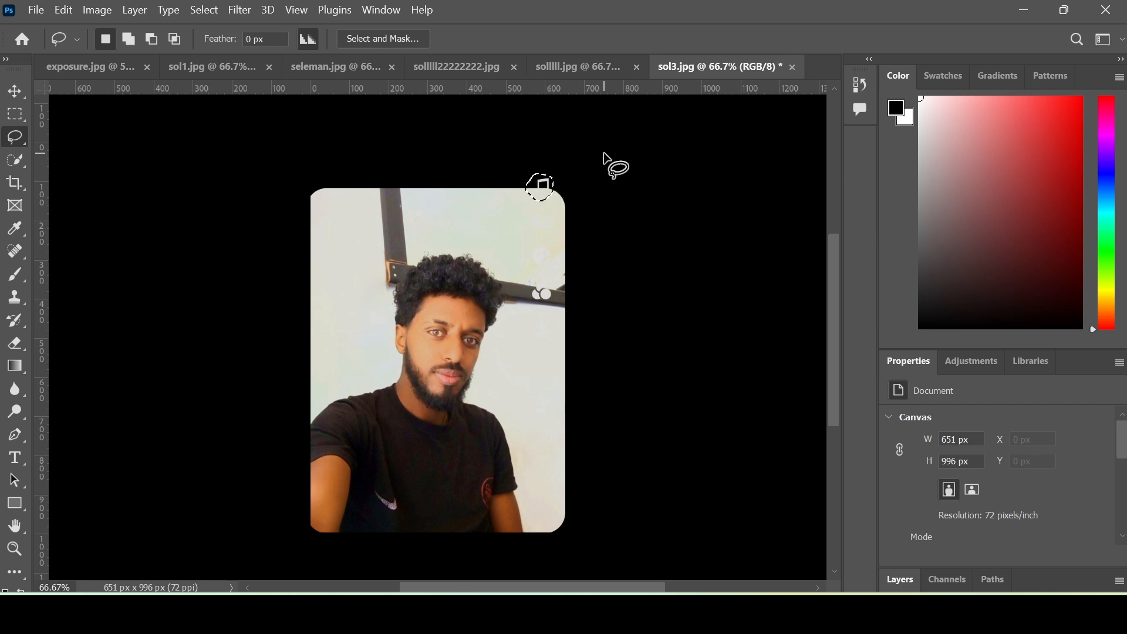
pyautogui.hotkey('shift', 'F5')
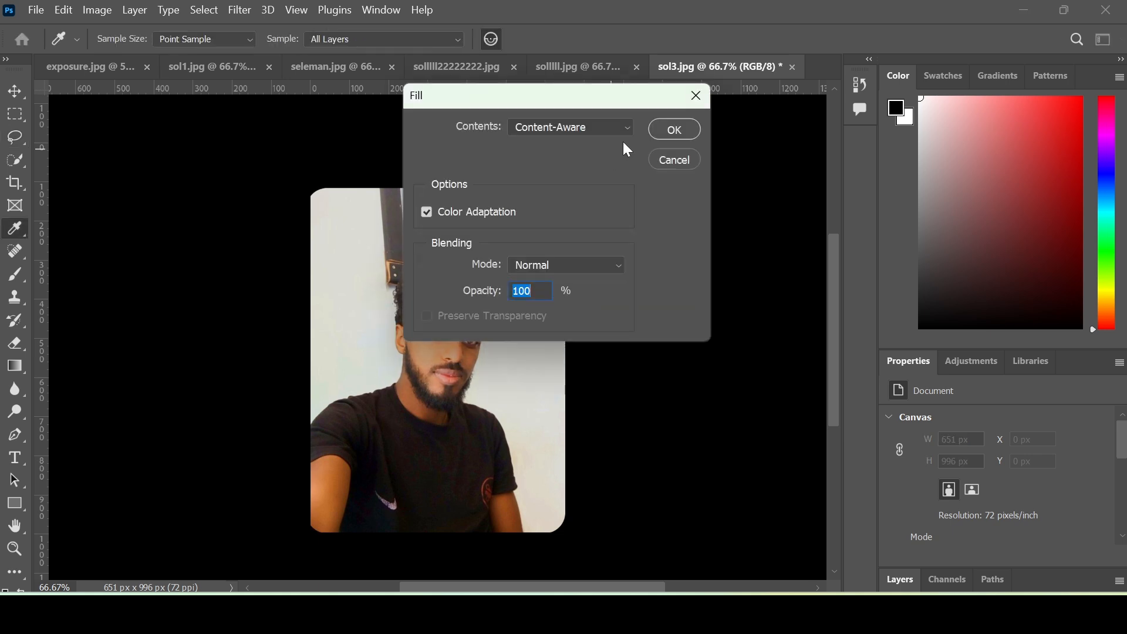
pyautogui.click(674, 130)
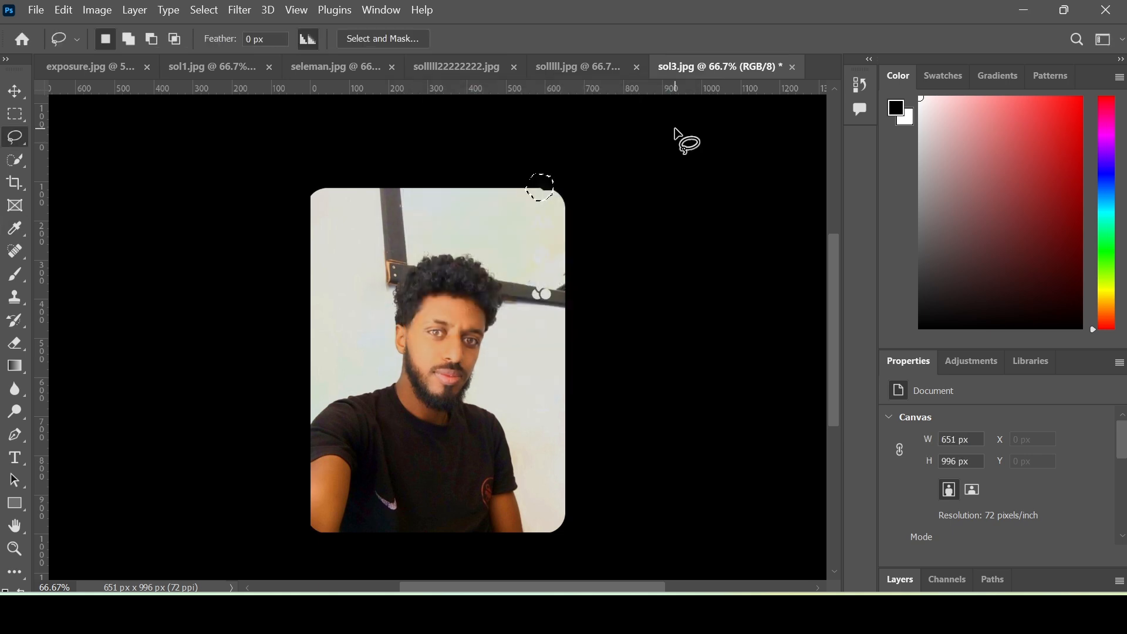
pyautogui.hotkey('ctrl', 'd')
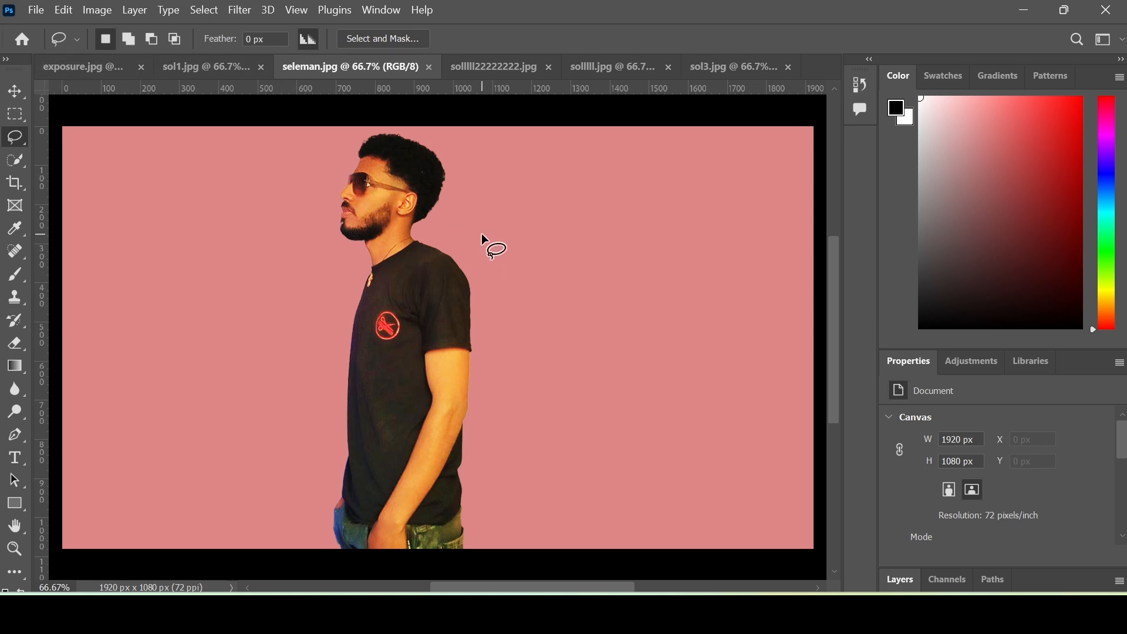
# - Try masking via Select > Subject, then undo the mask and deselect
pyautogui.click(200, 9)
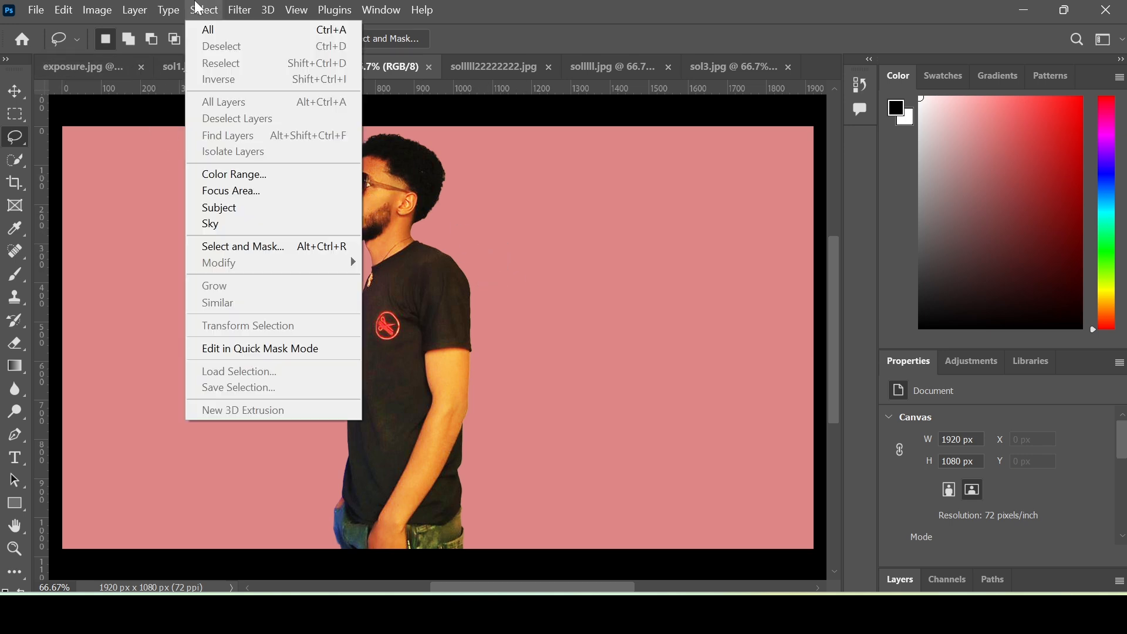
pyautogui.click(271, 209)
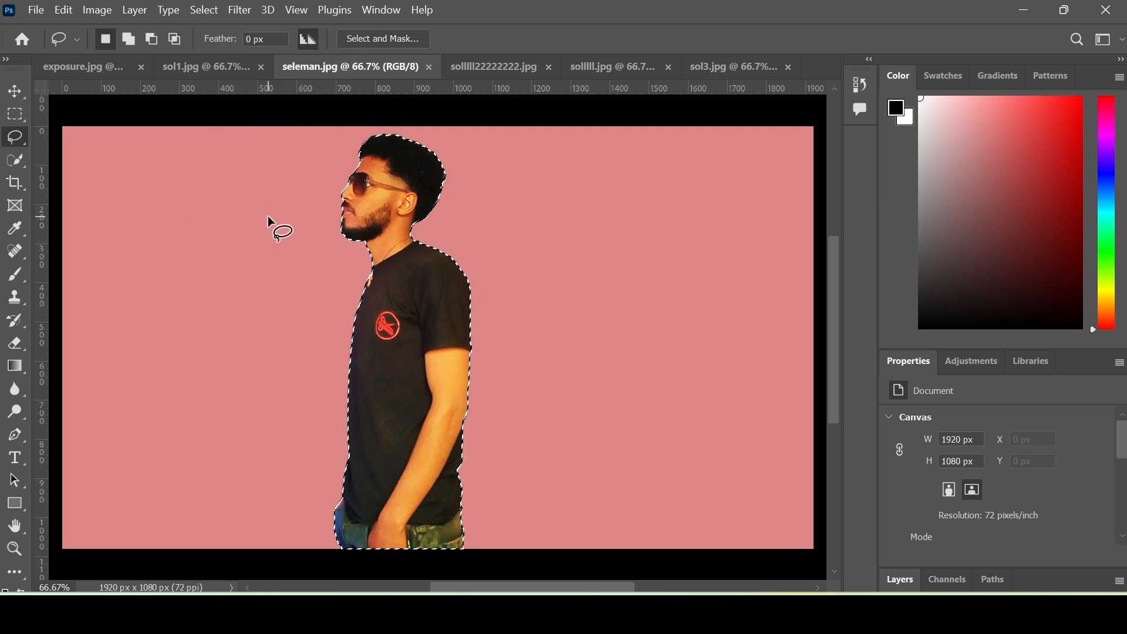
pyautogui.click(911, 579)
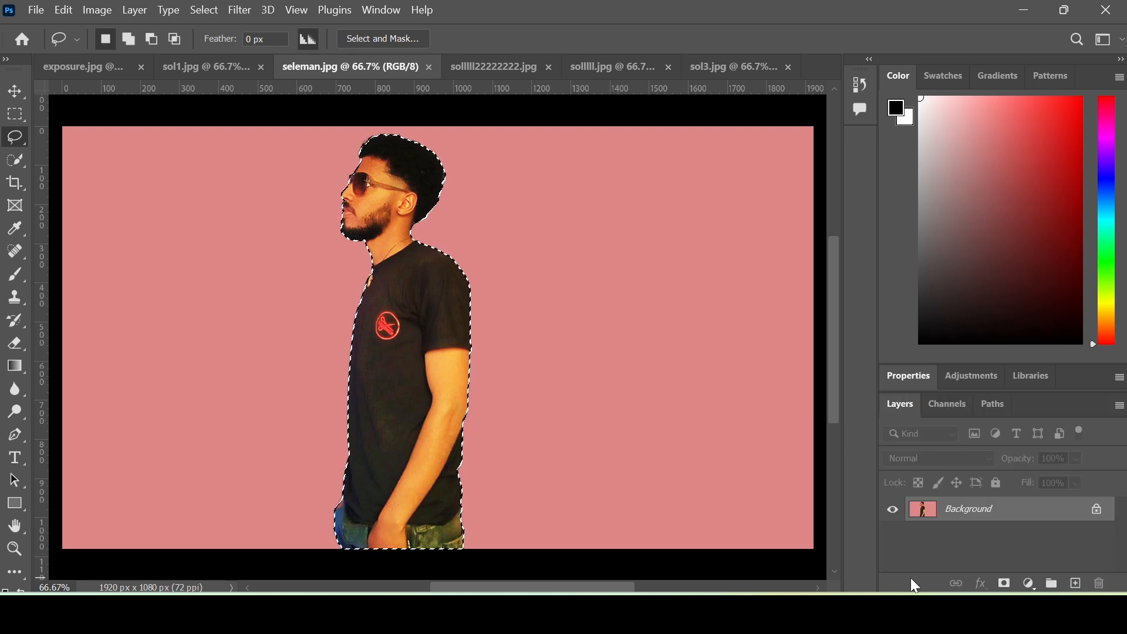
pyautogui.click(1005, 584)
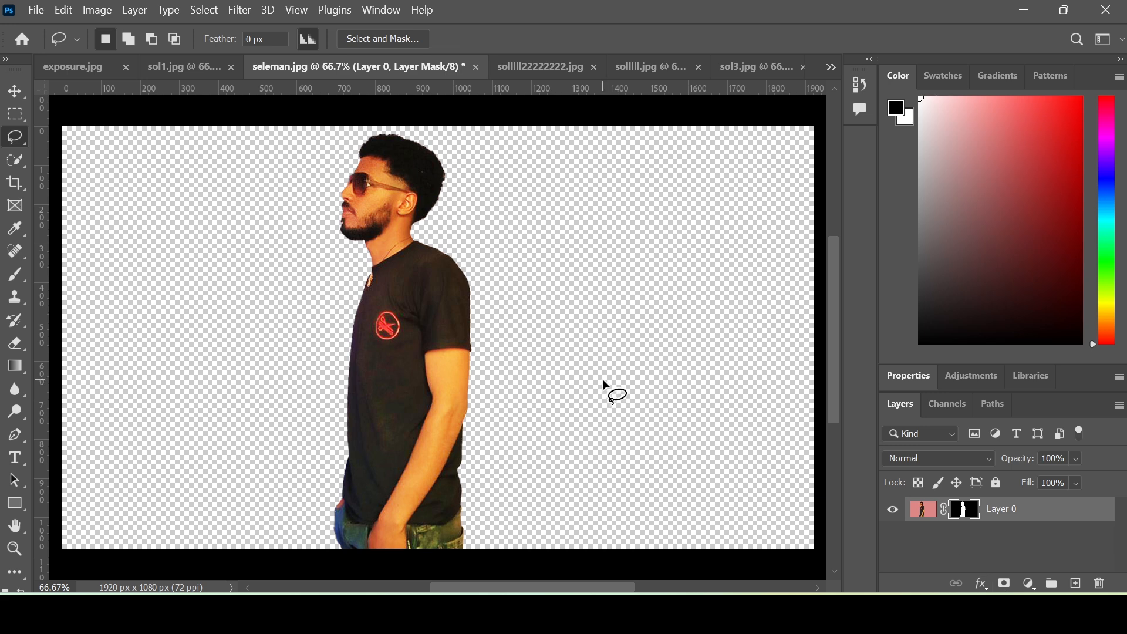
pyautogui.hotkey('ctrl', 'z')
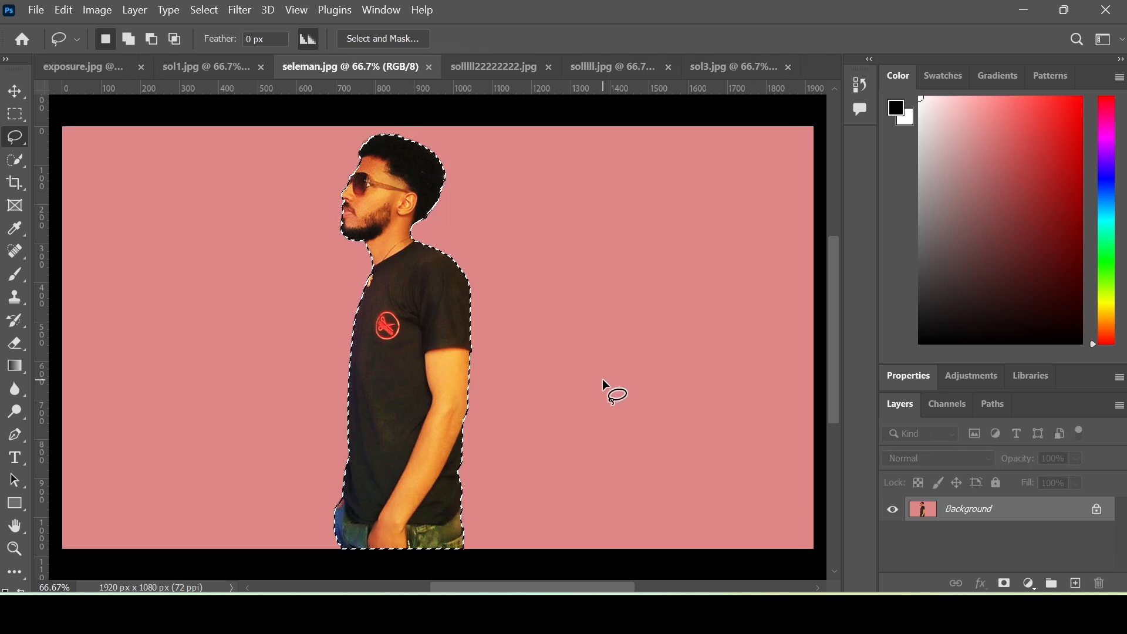
pyautogui.hotkey('ctrl', 'd')
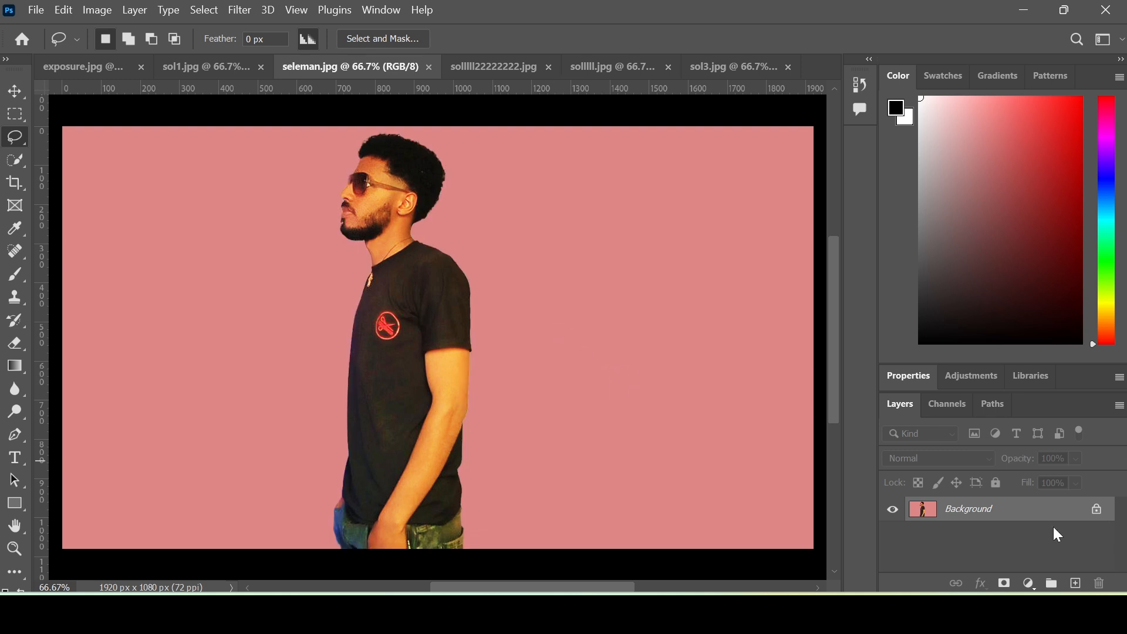
# - Unlock the background as Layer 0 and apply the Remove Background quick action
pyautogui.click(1096, 509)
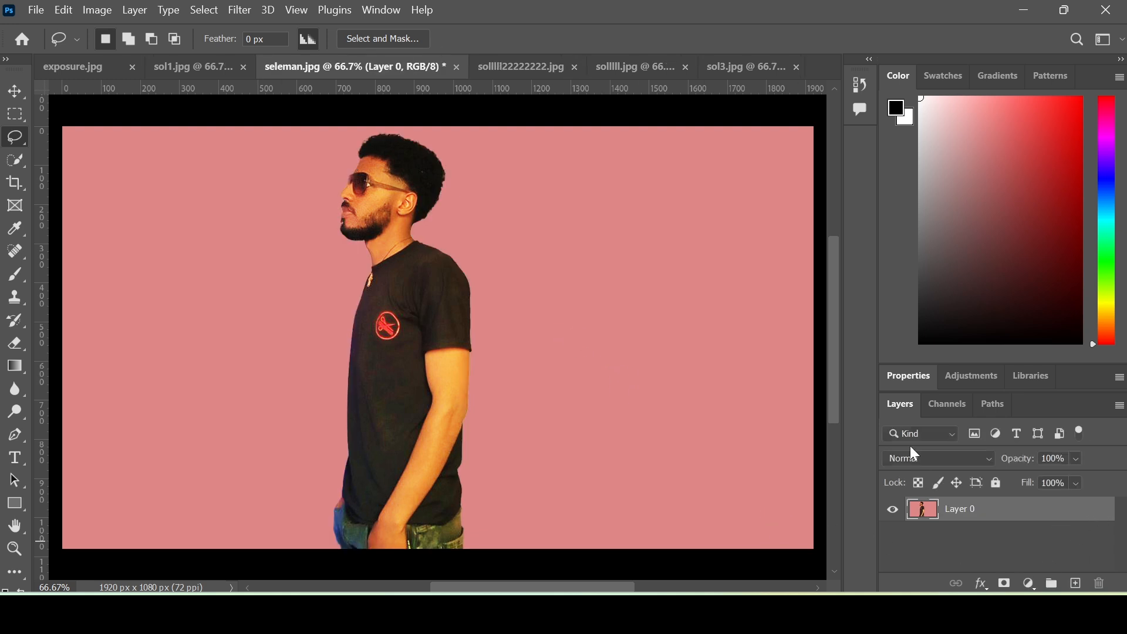
pyautogui.click(907, 378)
pyautogui.scroll(-2, 1024, 453)
pyautogui.scroll(-1, 1024, 454)
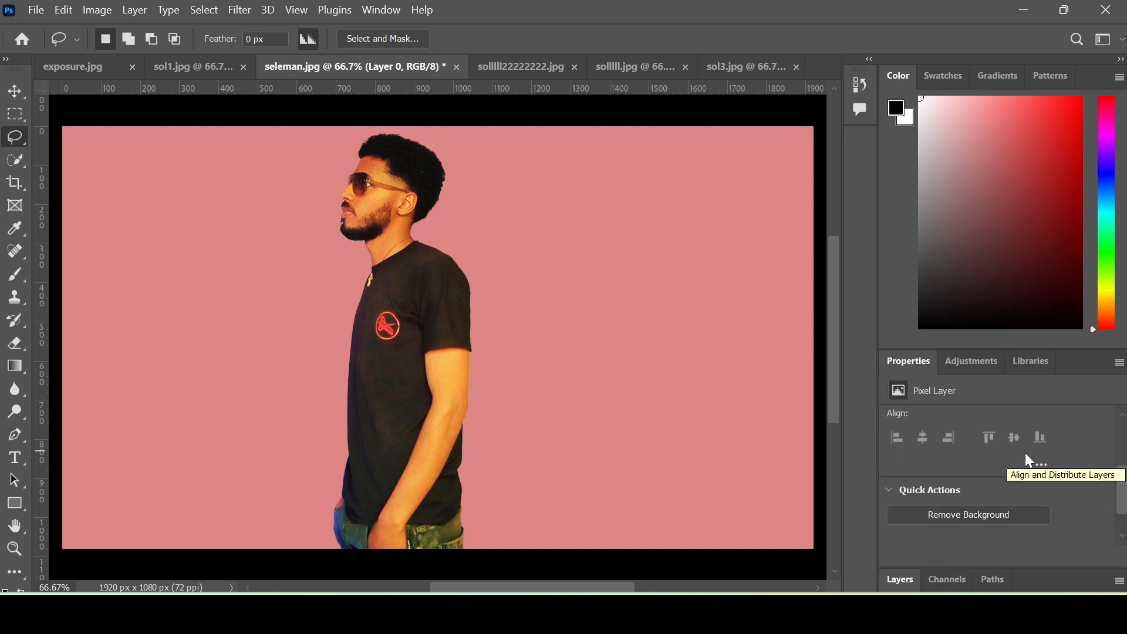
pyautogui.click(973, 517)
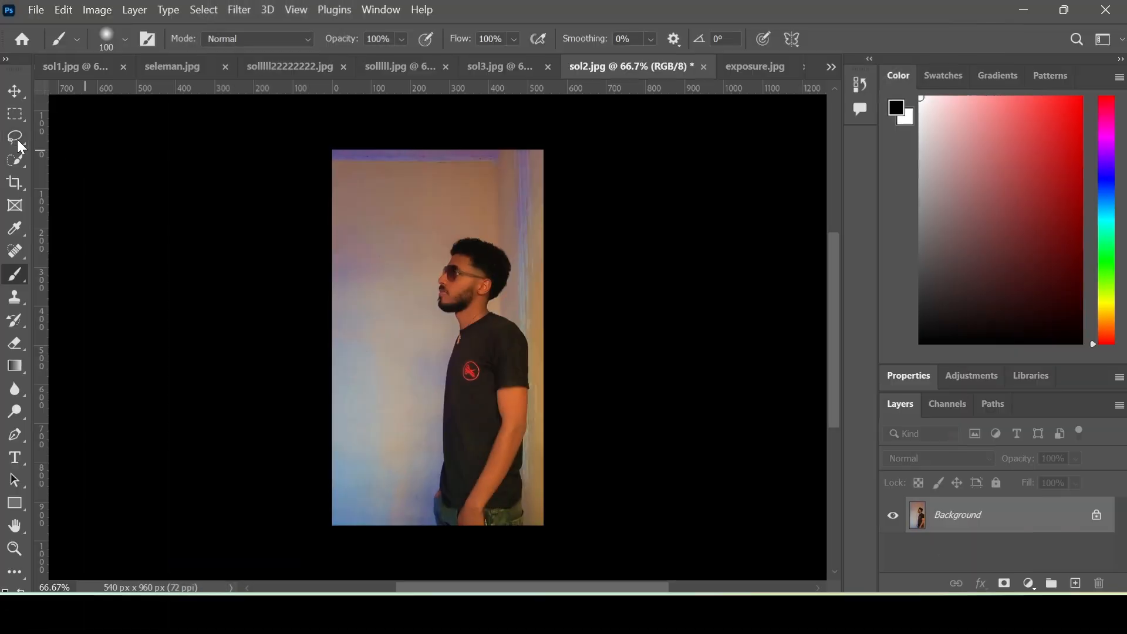
# - Drag the exposure.jpg landscape into sol2.jpg as Layer 1 over the portrait
pyautogui.press('v')
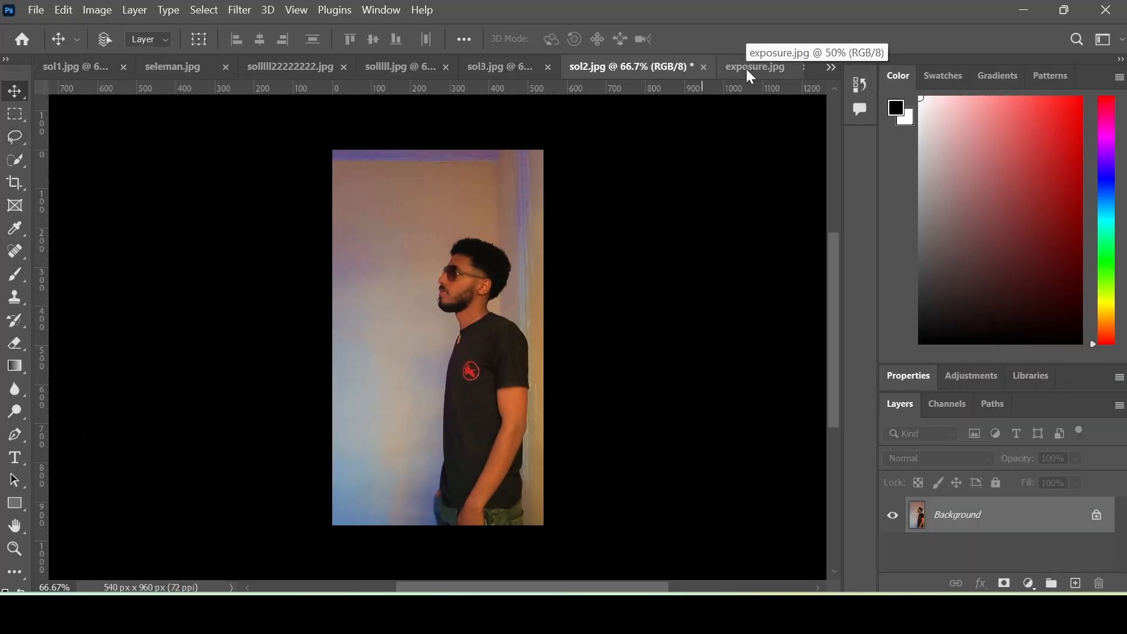
pyautogui.moveTo(746, 70); pyautogui.dragTo(737, 111)
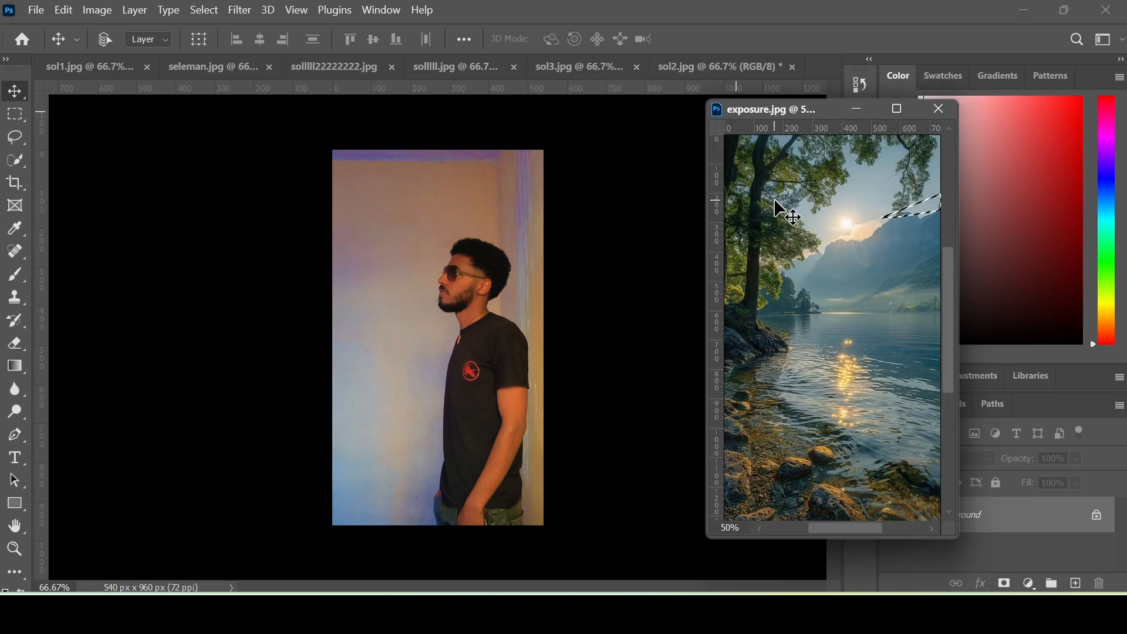
pyautogui.moveTo(773, 200); pyautogui.dragTo(631, 214)
pyautogui.moveTo(452, 223); pyautogui.dragTo(445, 221)
pyautogui.moveTo(775, 110); pyautogui.dragTo(814, 64)
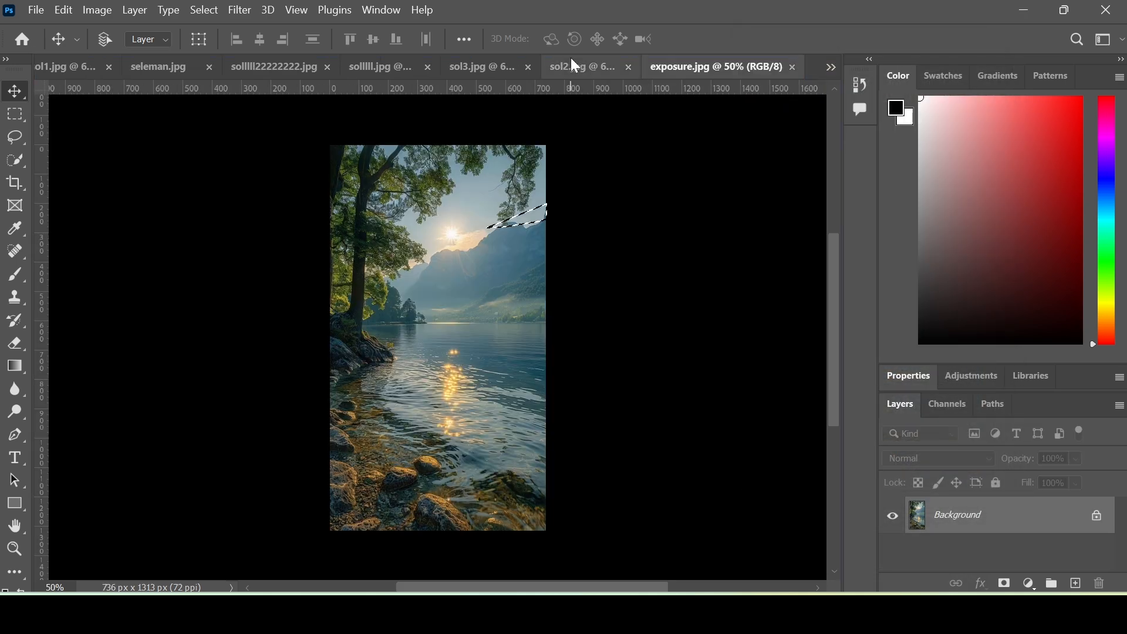
pyautogui.click(575, 66)
pyautogui.moveTo(495, 280); pyautogui.dragTo(460, 297)
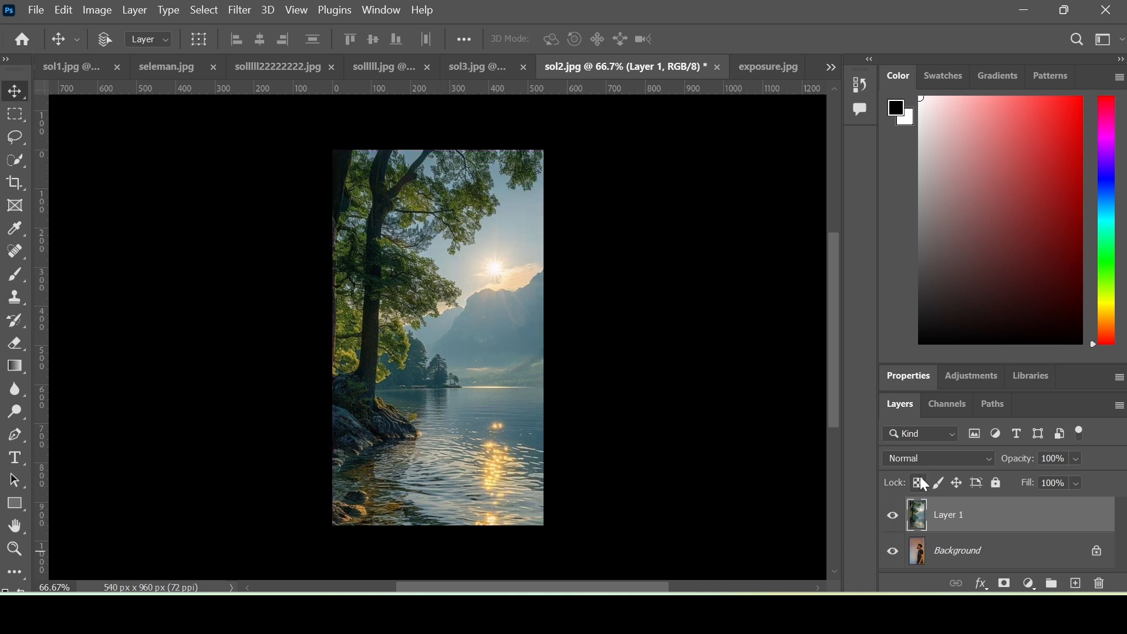
# - Set Layer 1's blend mode to Screen and add a layer mask
pyautogui.click(935, 452)
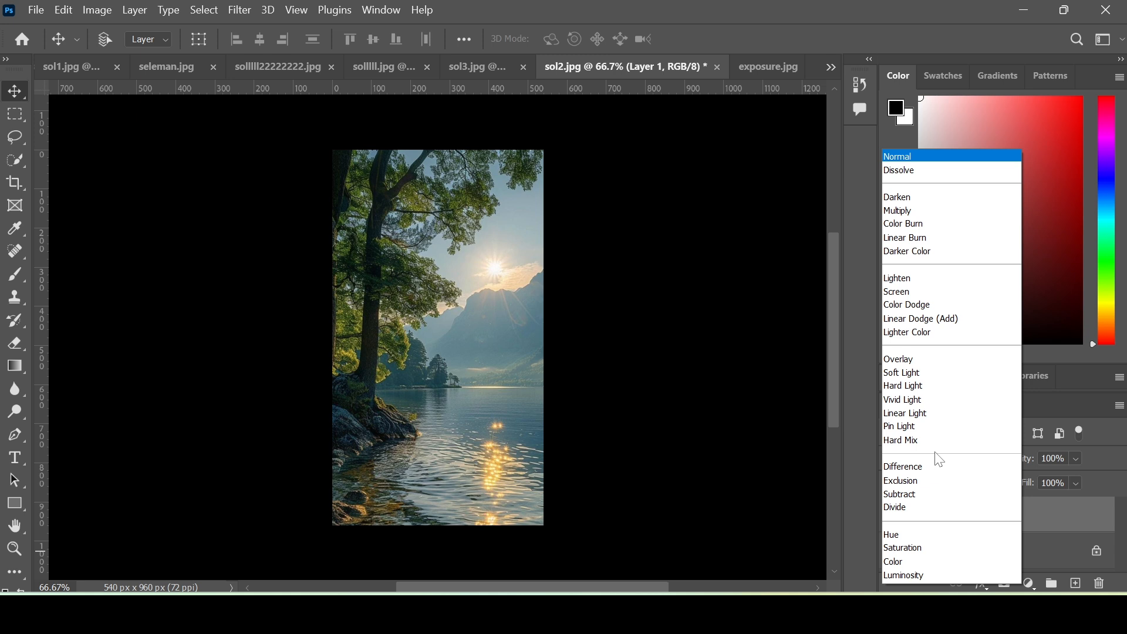
pyautogui.click(933, 291)
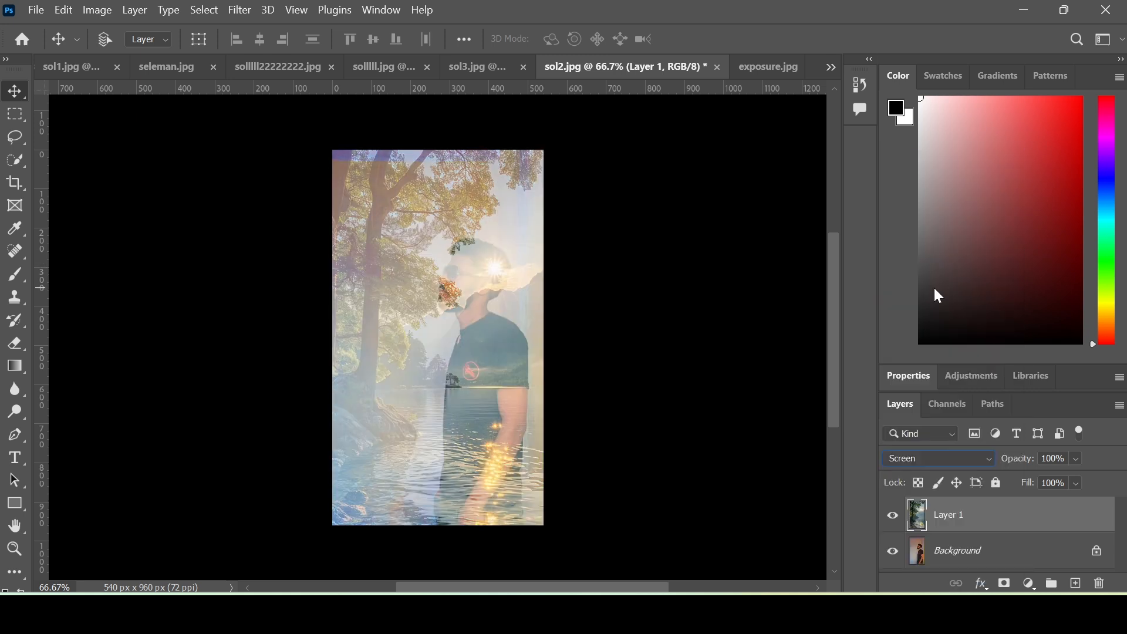
pyautogui.click(1005, 583)
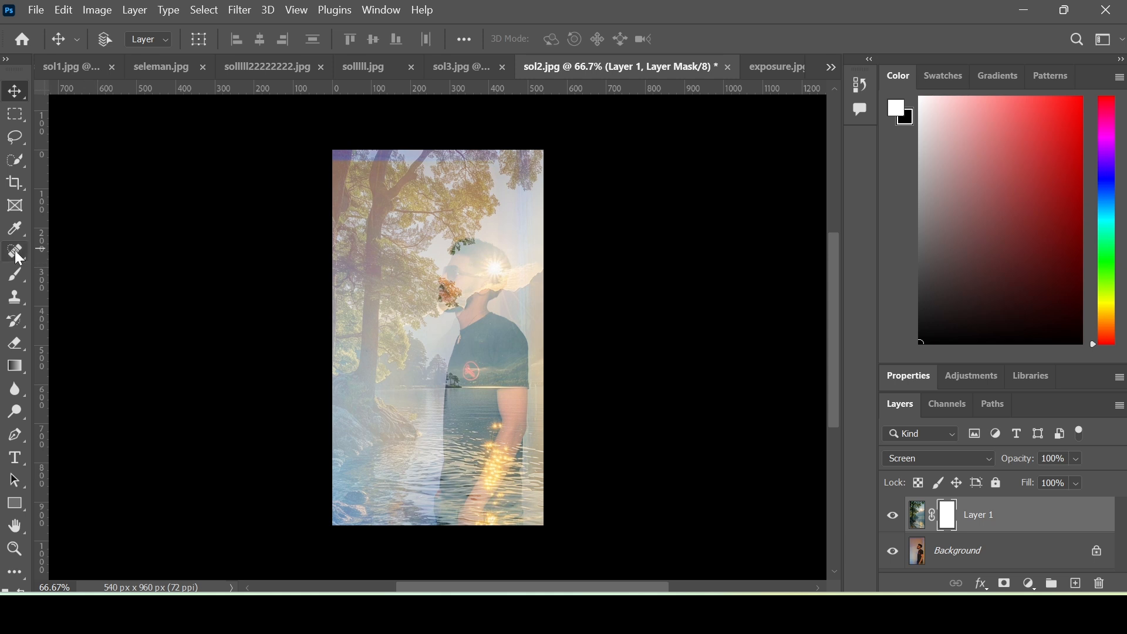
# - Paint black on the mask at brush size 200 over the shirt, arm and hand
pyautogui.click(15, 275)
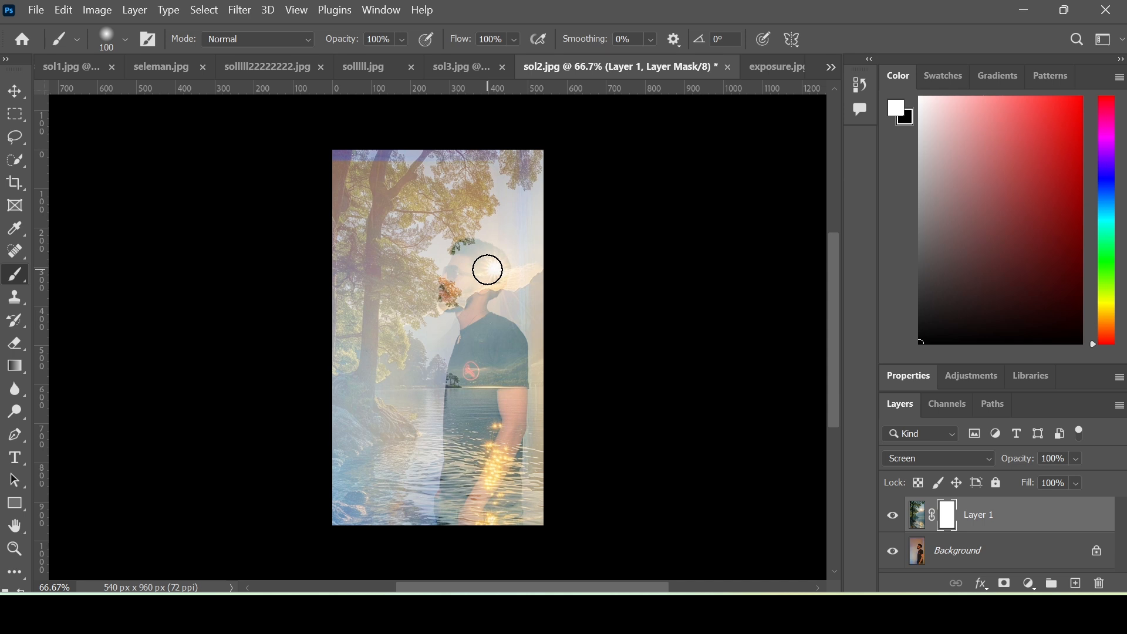
pyautogui.press('x')
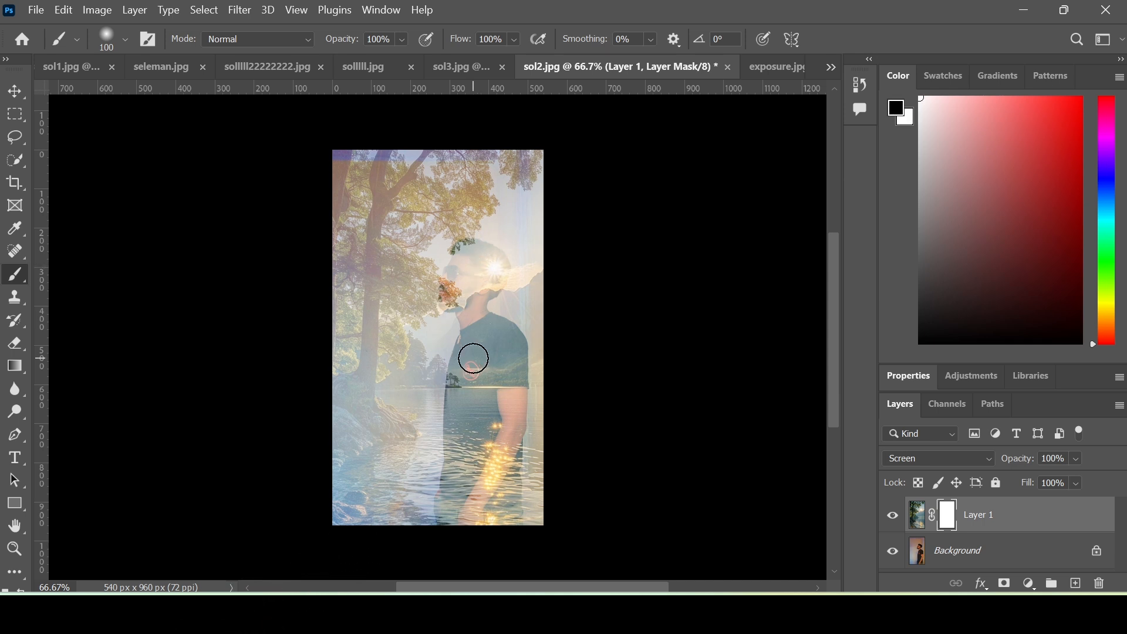
pyautogui.press(']')
pyautogui.press(']')
pyautogui.press(']')
pyautogui.press(']')
pyautogui.moveTo(496, 388)
pyautogui.mouseDown()
pyautogui.moveTo(486, 335)
pyautogui.moveTo(466, 403)
pyautogui.moveTo(458, 500)
pyautogui.moveTo(516, 404)
pyautogui.moveTo(520, 354)
pyautogui.moveTo(496, 502)
pyautogui.moveTo(459, 375)
pyautogui.moveTo(488, 320)
pyautogui.moveTo(510, 348)
pyautogui.moveTo(516, 403)
pyautogui.moveTo(504, 490)
pyautogui.mouseUp()
pyautogui.moveTo(490, 504); pyautogui.dragTo(466, 526)
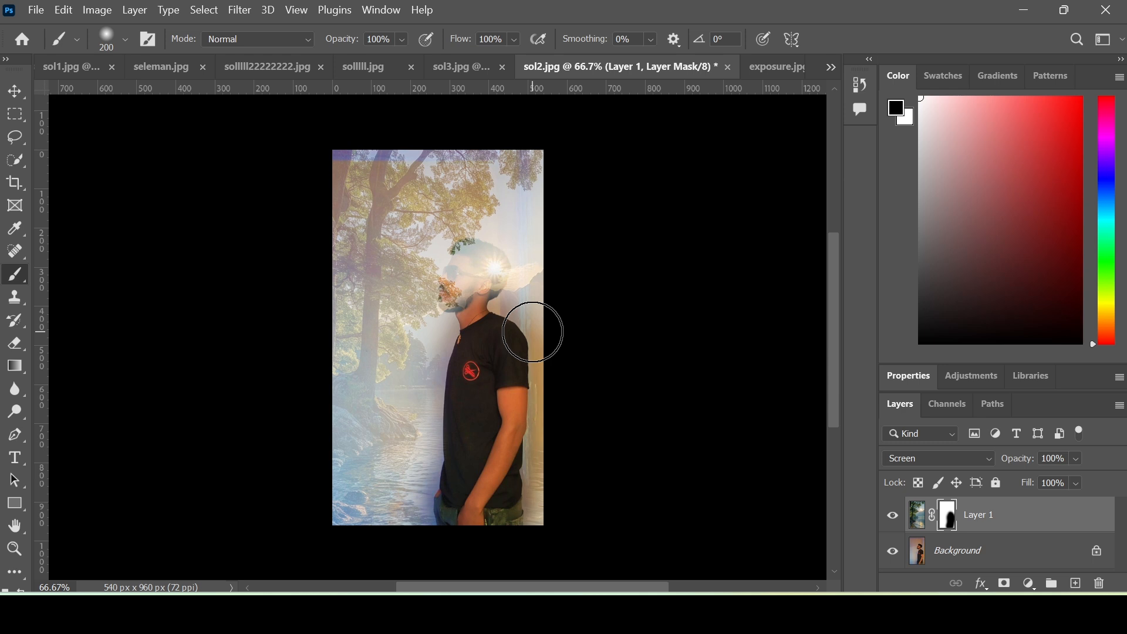
# - Paint white at size 80 to restore the landscape over the shoulder, neck and face
pyautogui.press('x')
pyautogui.moveTo(532, 332); pyautogui.dragTo(500, 298)
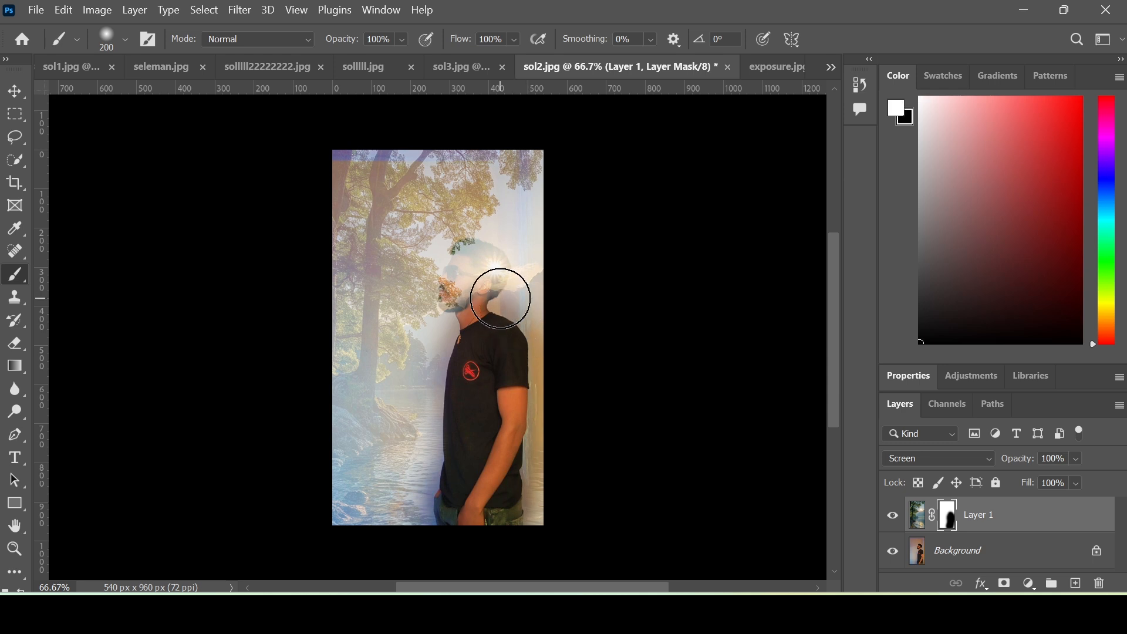
pyautogui.press('[')
pyautogui.press('[')
pyautogui.press('[')
pyautogui.press('[')
pyautogui.press('[')
pyautogui.press('[')
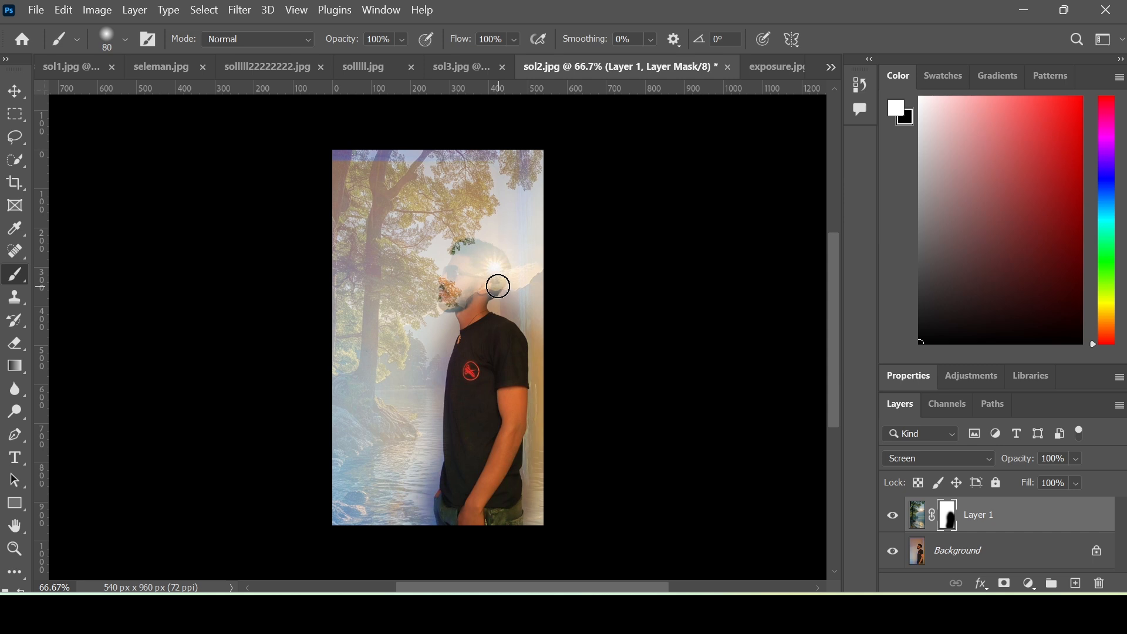
pyautogui.moveTo(480, 264)
pyautogui.mouseDown()
pyautogui.moveTo(466, 288)
pyautogui.moveTo(477, 265)
pyautogui.moveTo(463, 263)
pyautogui.moveTo(491, 268)
pyautogui.moveTo(474, 269)
pyautogui.moveTo(471, 254)
pyautogui.moveTo(493, 280)
pyautogui.mouseUp()
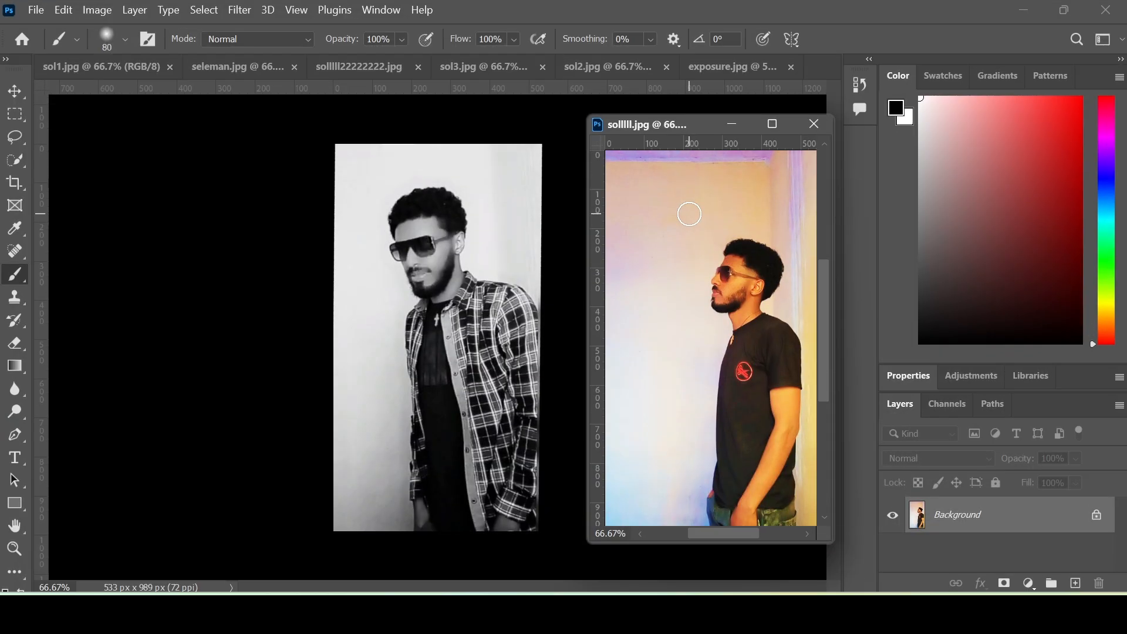
# - Drag the colour T-shirt portrait with the Move tool onto the sol1.jpg canvas
pyautogui.click(15, 91)
pyautogui.moveTo(737, 238); pyautogui.dragTo(499, 212)
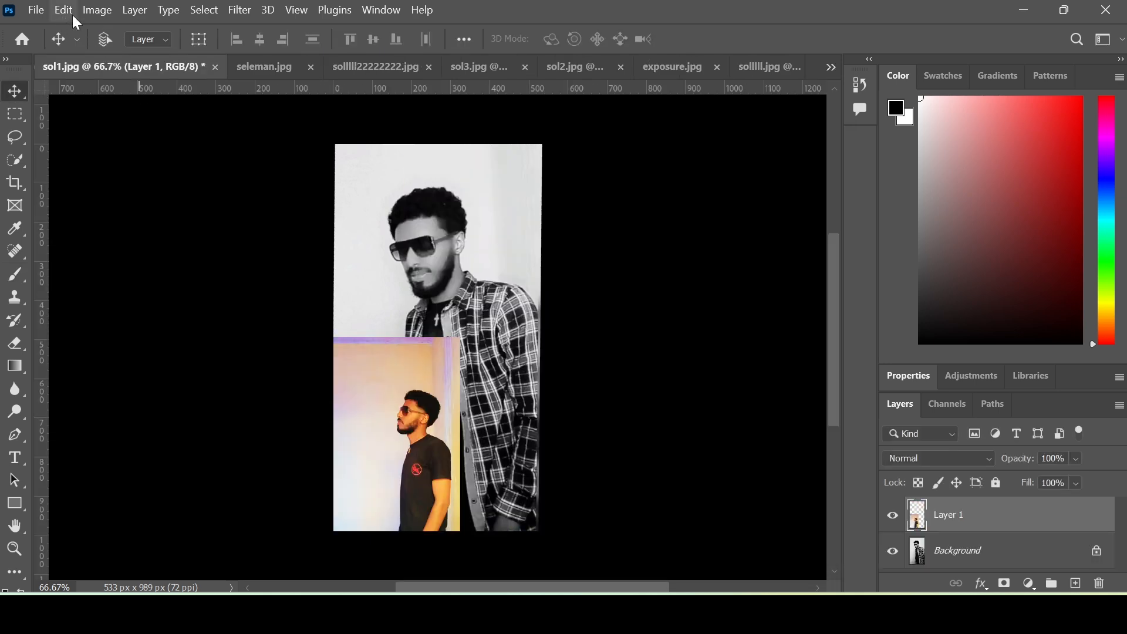
# - Apply Image > Adjustments > Match Color to the pasted portrait with sol1.jpg as source
pyautogui.click(96, 12)
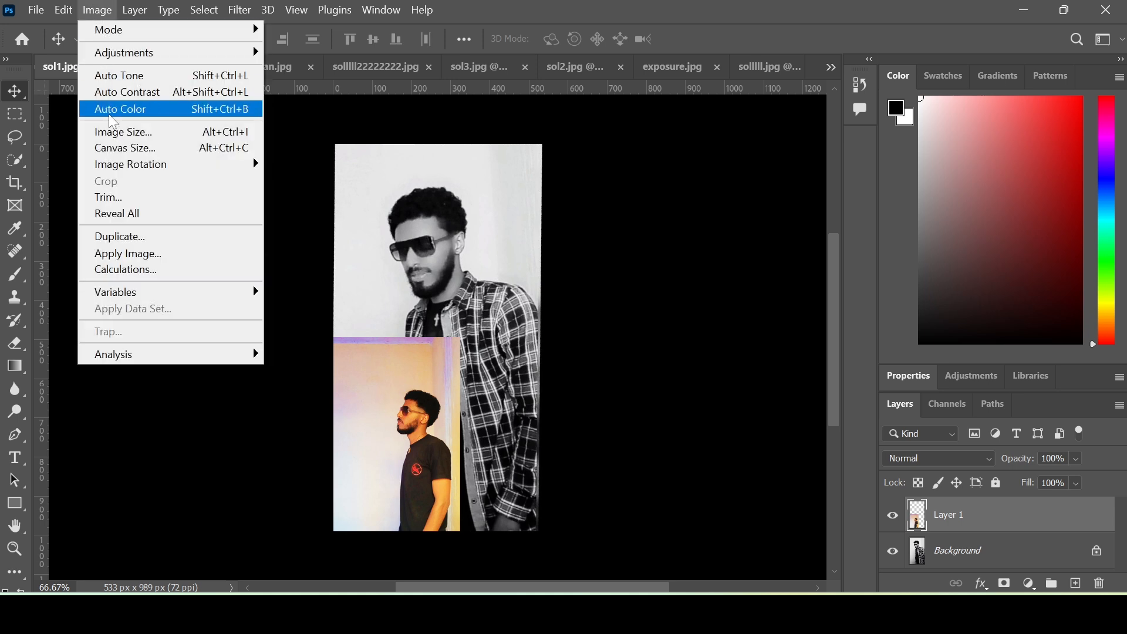
pyautogui.moveTo(134, 54)
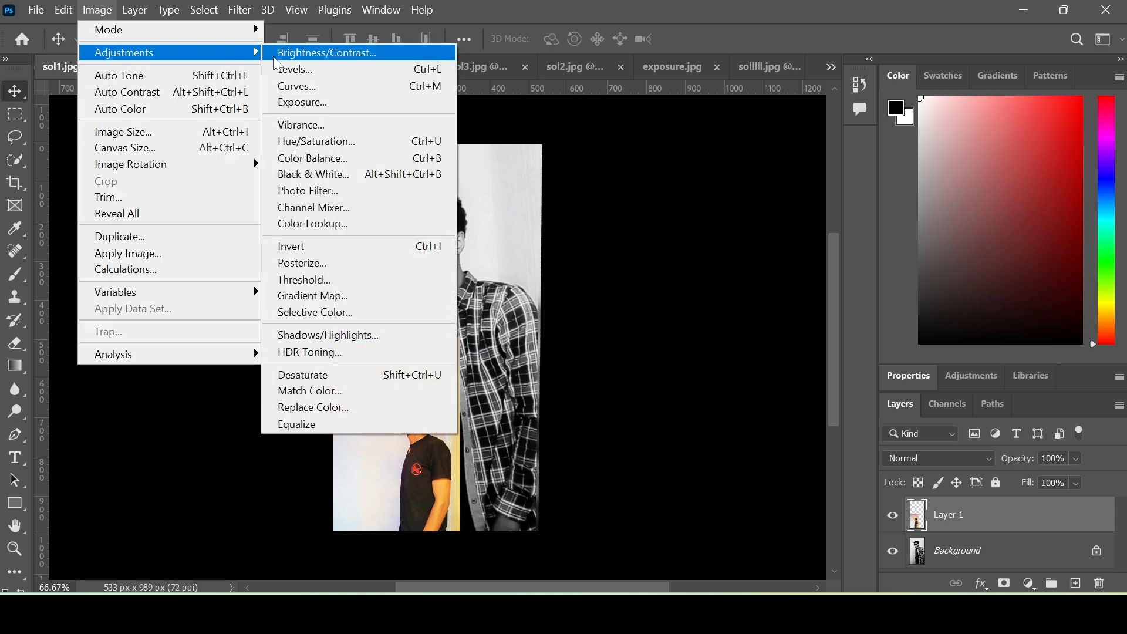
pyautogui.click(408, 389)
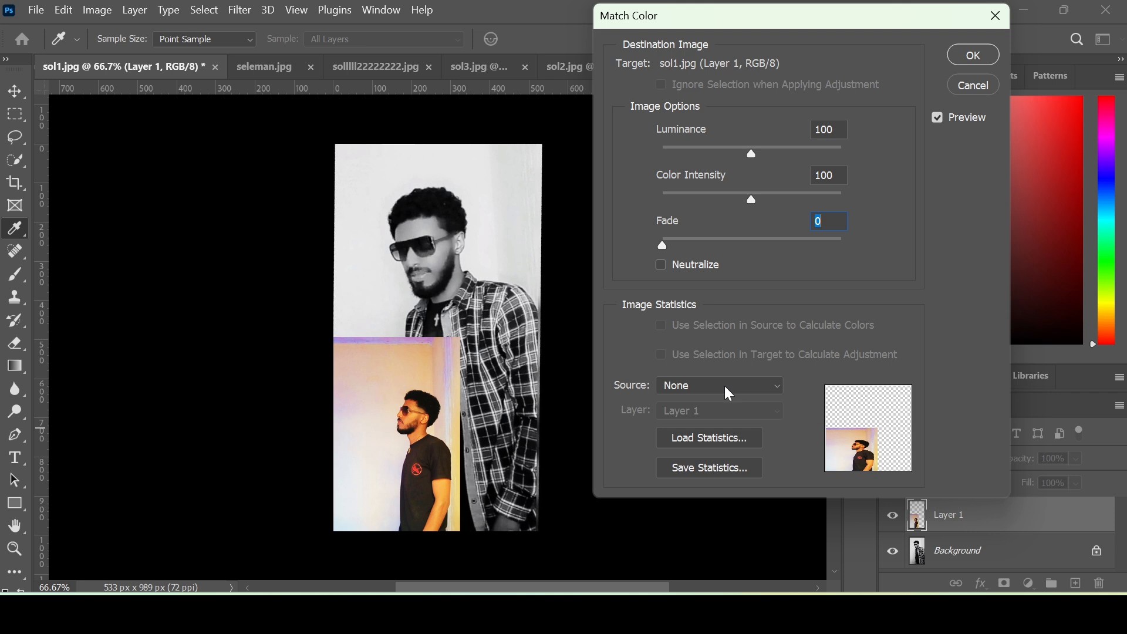
pyautogui.click(727, 392)
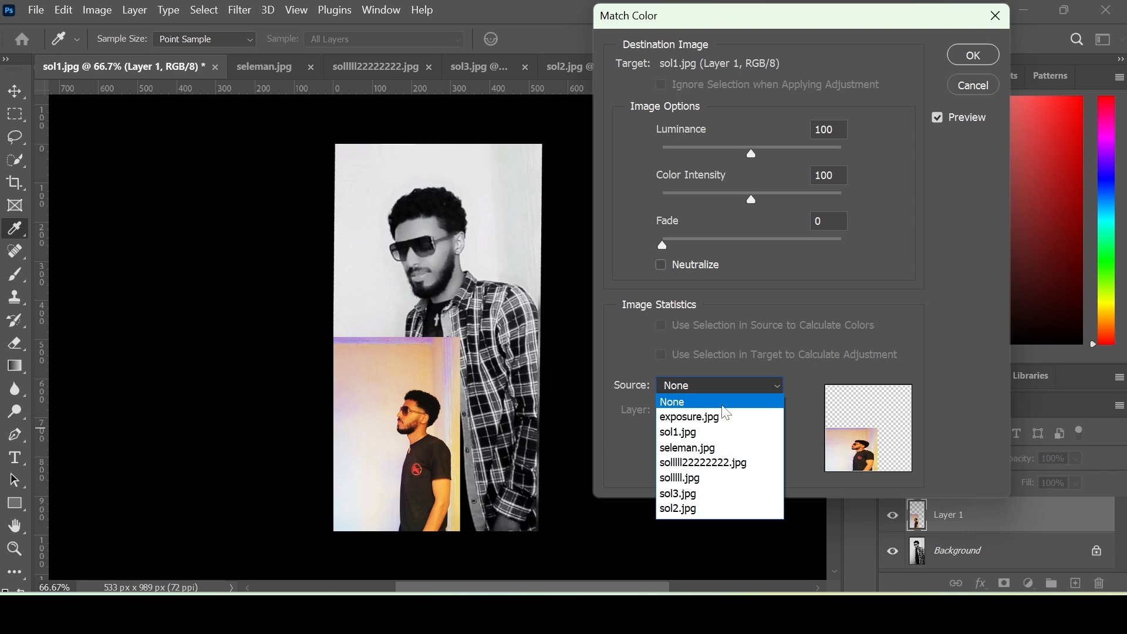
pyautogui.click(722, 432)
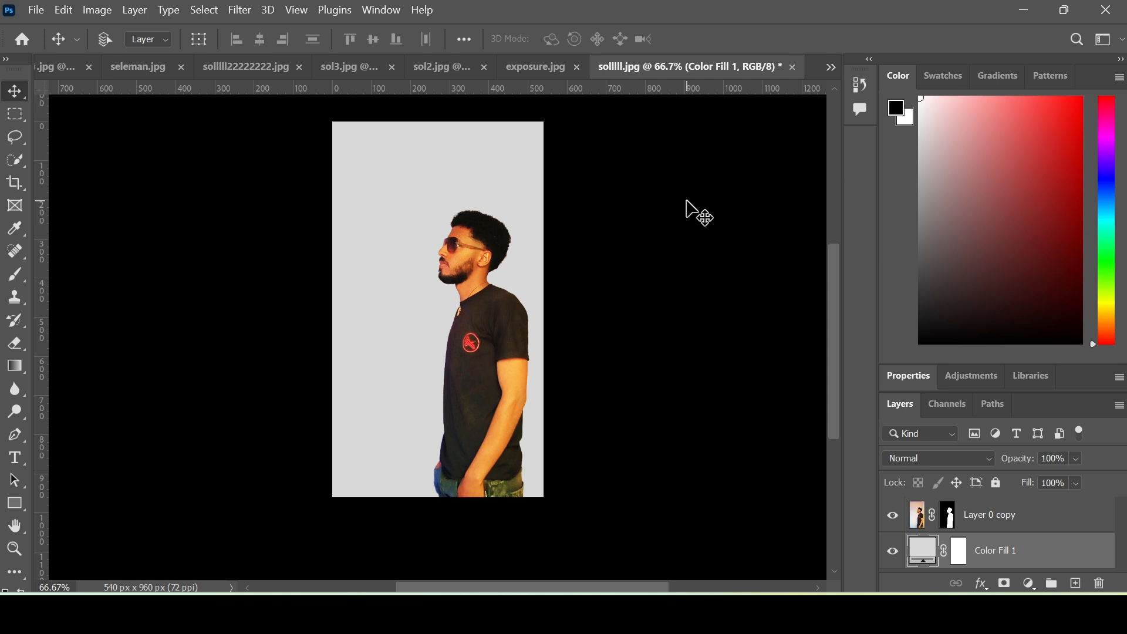
# - Add a new empty layer directly above the grey Color Fill 1 layer
pyautogui.click(996, 516)
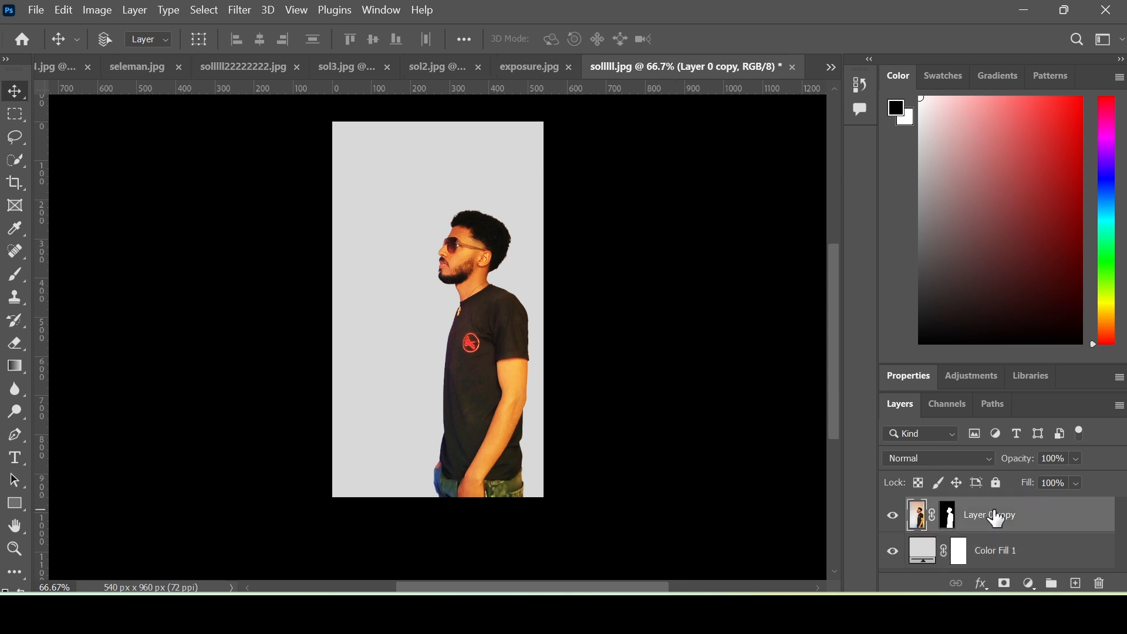
pyautogui.click(1000, 551)
pyautogui.click(1077, 586)
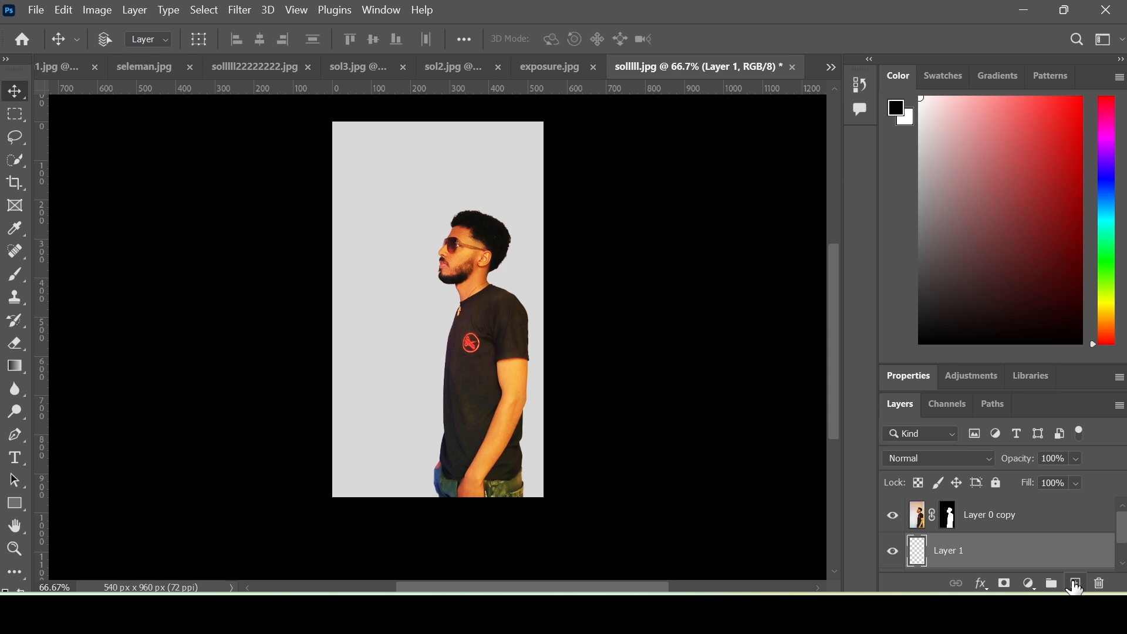
pyautogui.click(1026, 520)
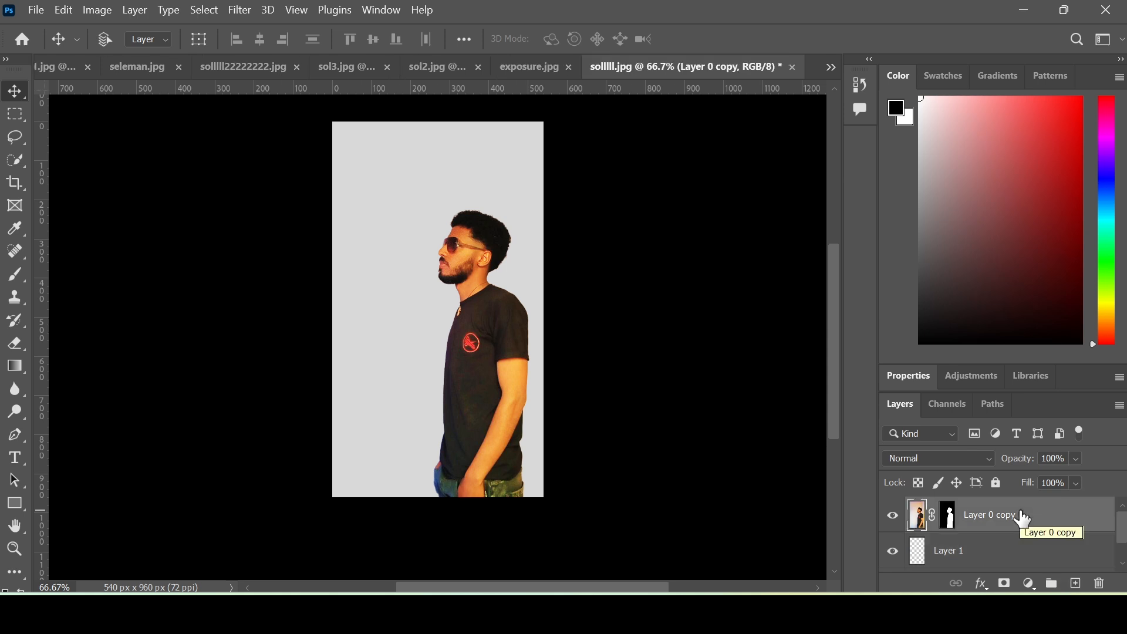
# - Select the man as subject and fill that shape with black on the new Layer 1
pyautogui.click(206, 8)
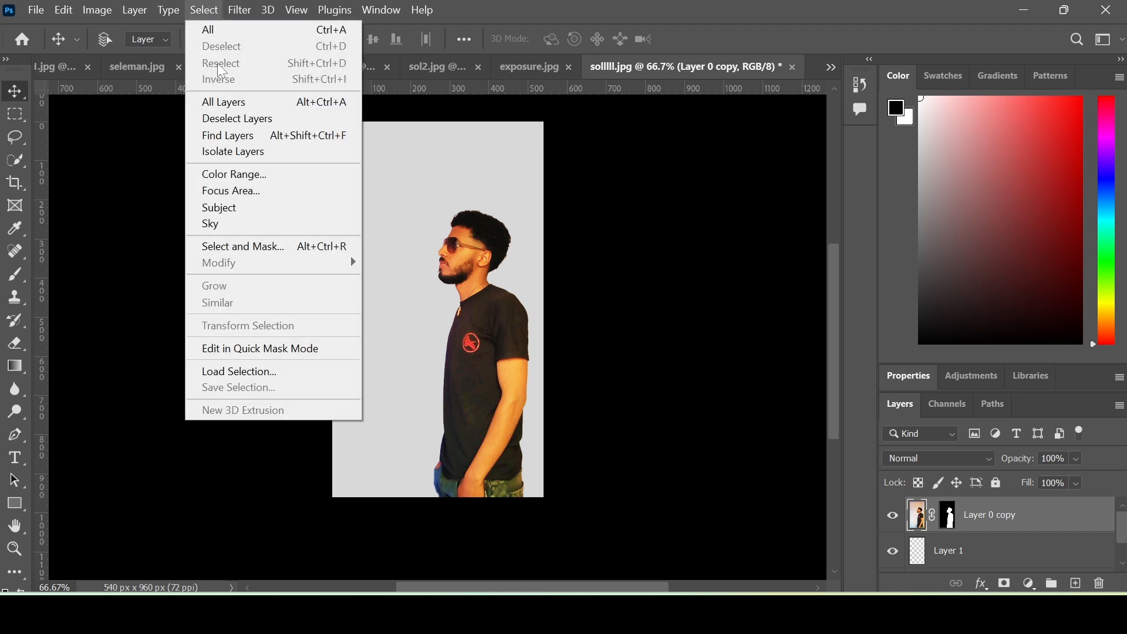
pyautogui.click(258, 208)
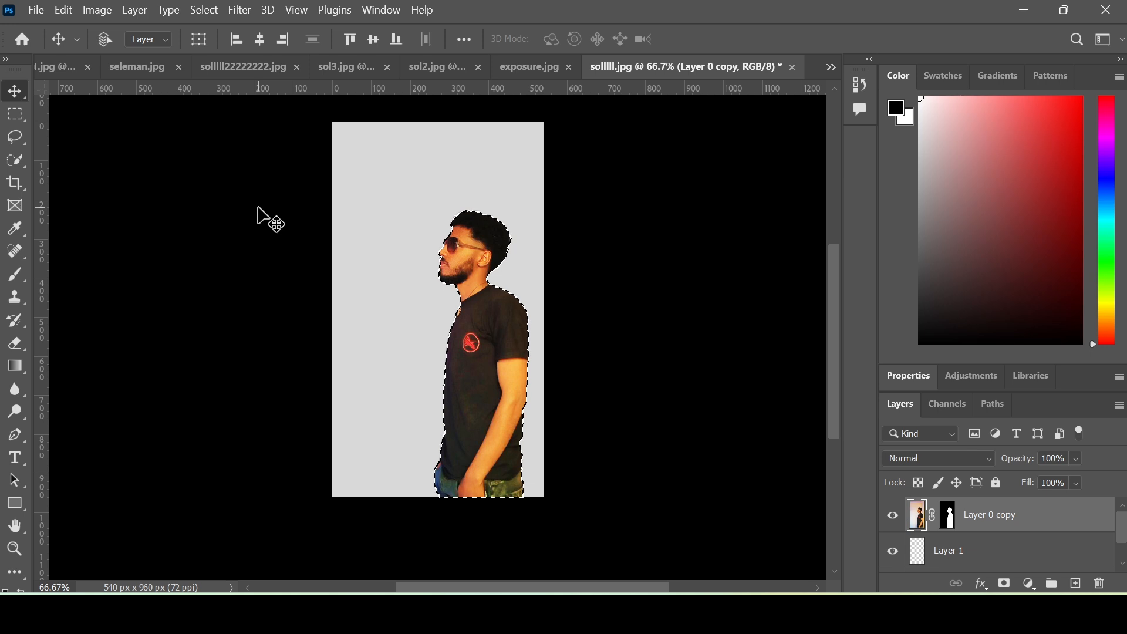
pyautogui.click(962, 552)
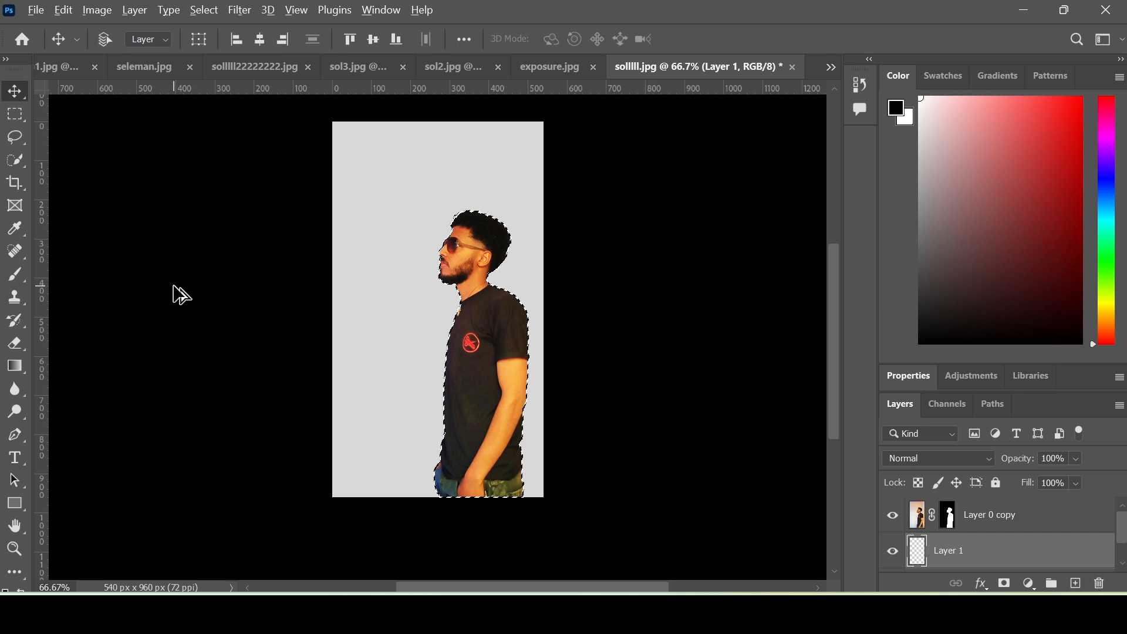
pyautogui.hotkey('alt', 'BackSpace')
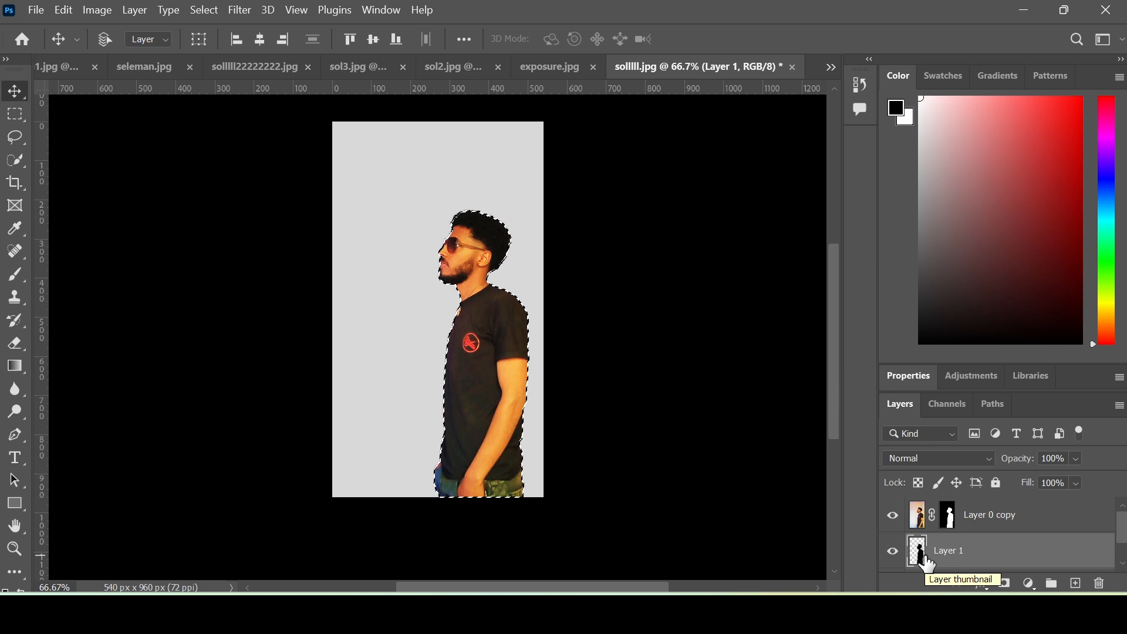
# - Deselect, shift the black silhouette shadow 87 px left behind the man, and adjust its opacity
pyautogui.press('ctrl')
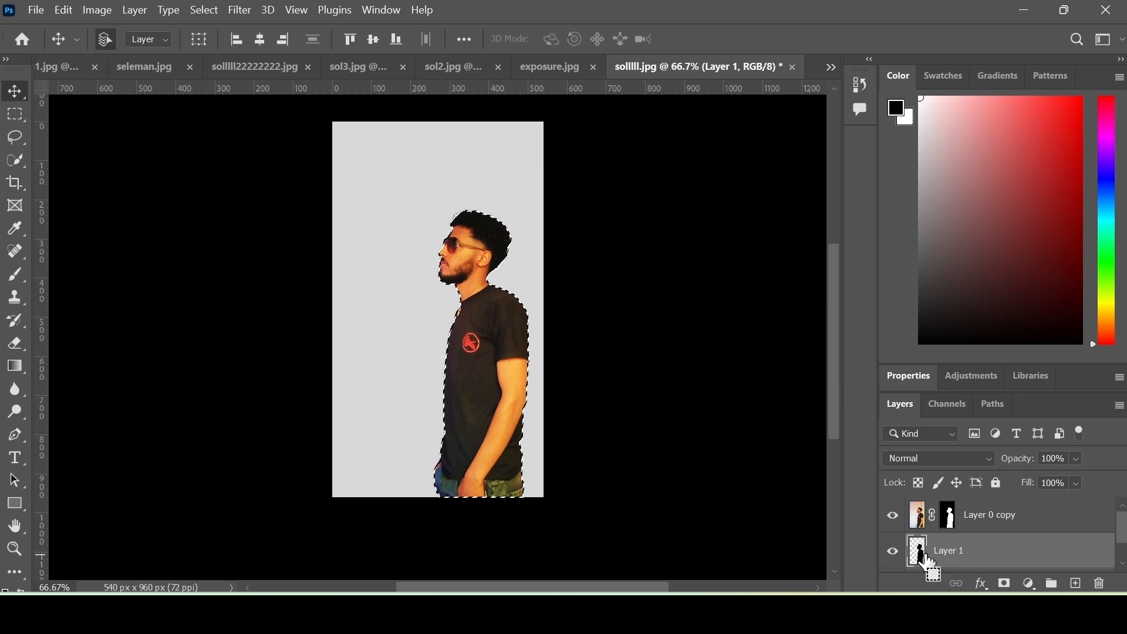
pyautogui.hotkey('ctrl', 'd')
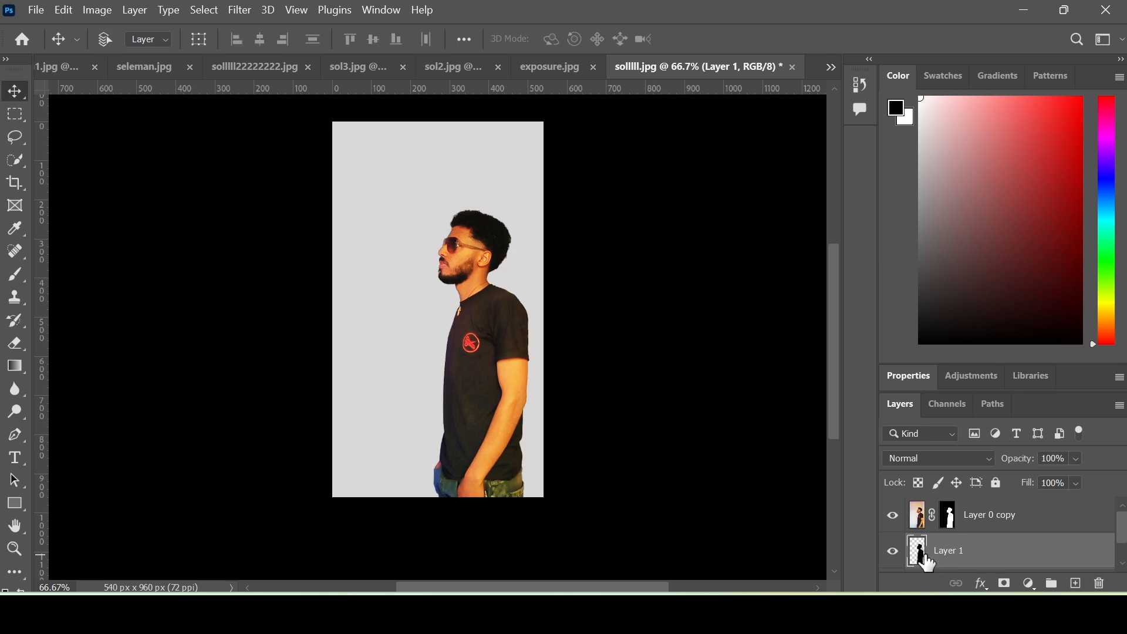
pyautogui.press('ctrl')
pyautogui.hotkey('ctrl', 't')
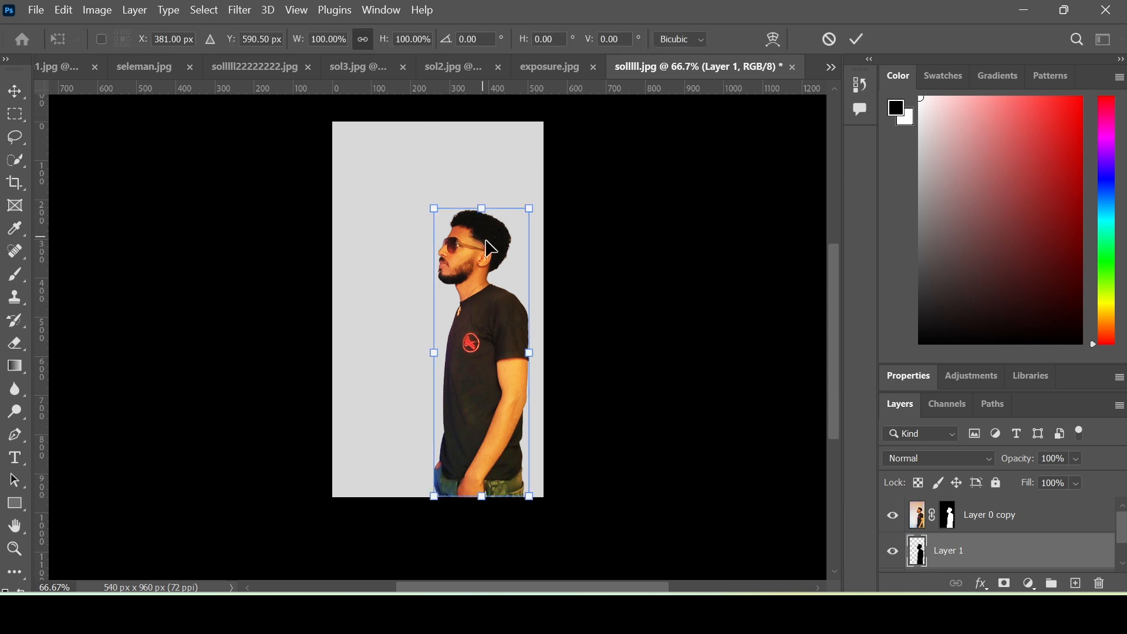
pyautogui.moveTo(514, 260); pyautogui.dragTo(492, 267)
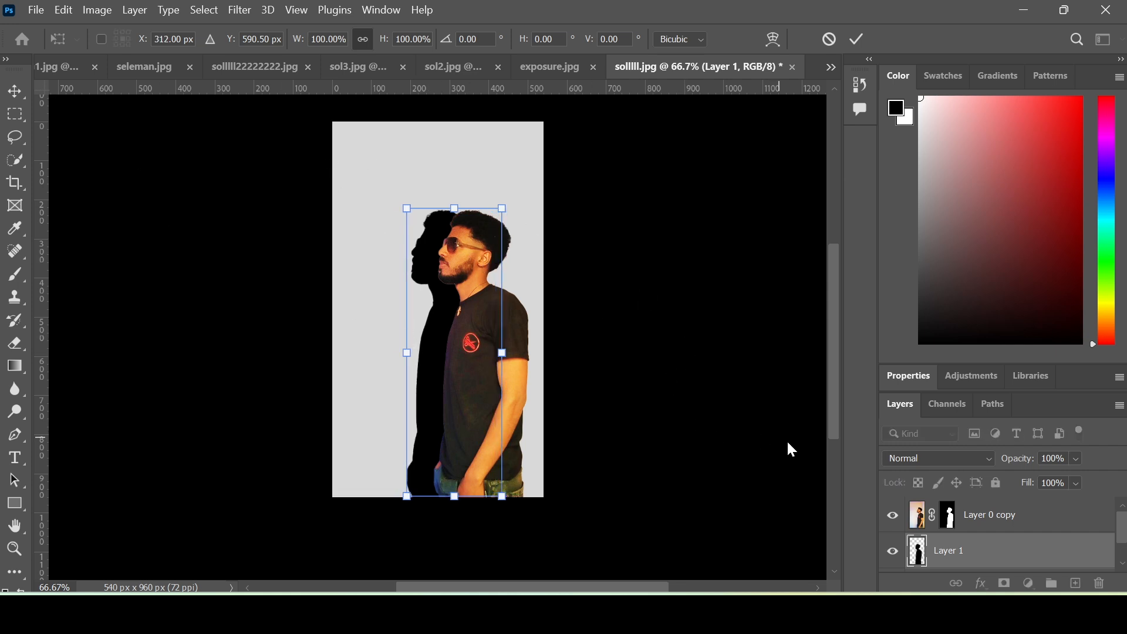
pyautogui.click(854, 41)
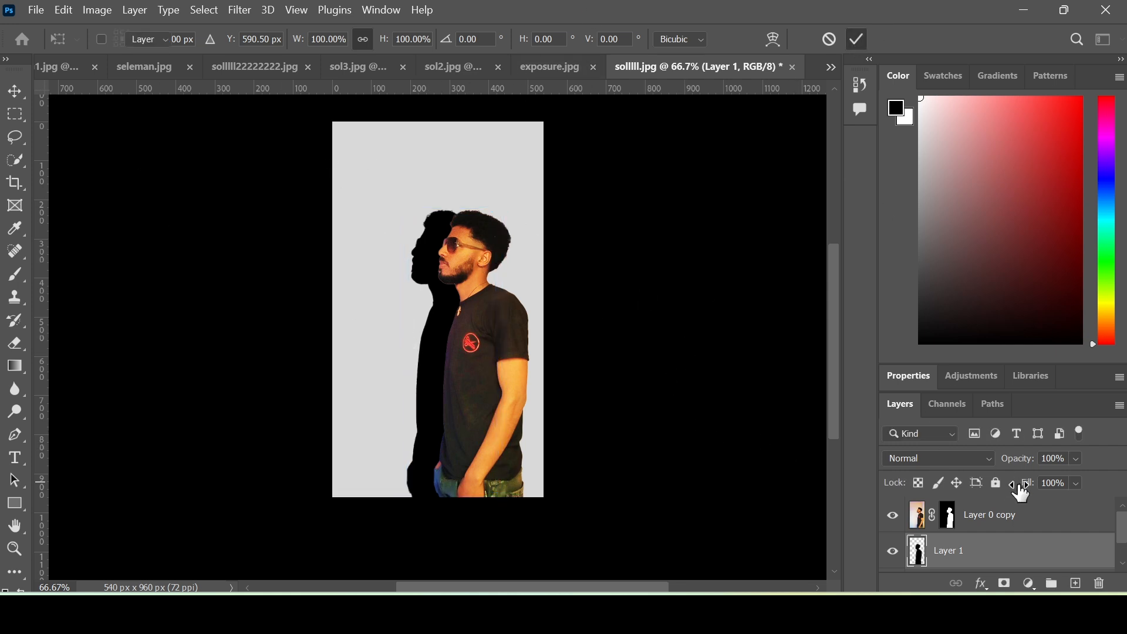
pyautogui.click(1076, 459)
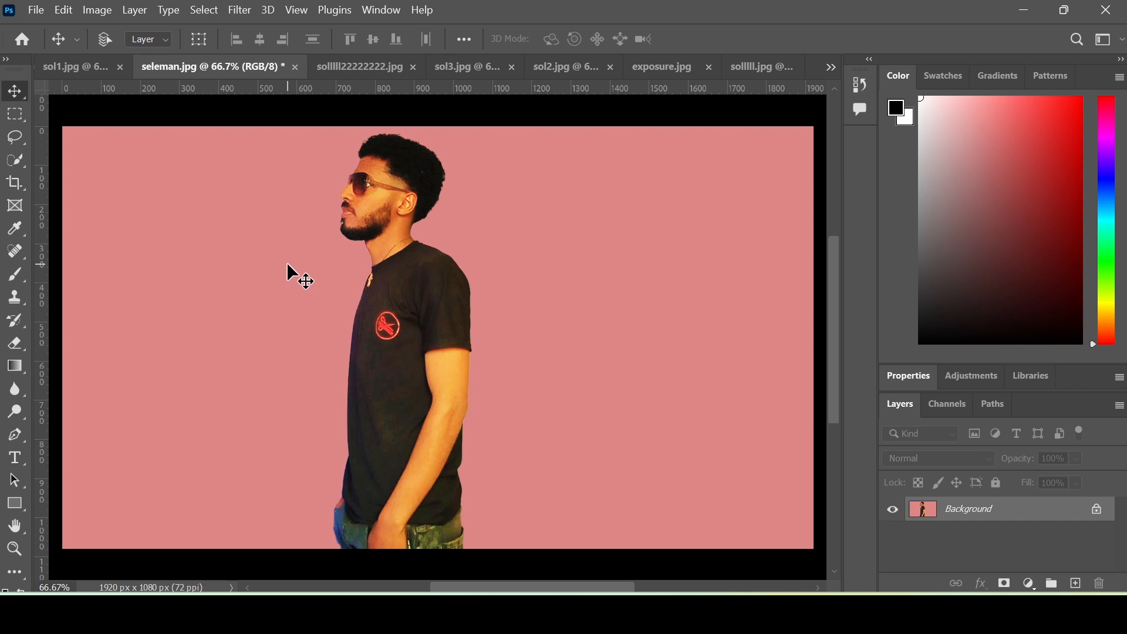
# - Select the man as the subject and mask away the pink background
pyautogui.click(199, 8)
pyautogui.click(252, 207)
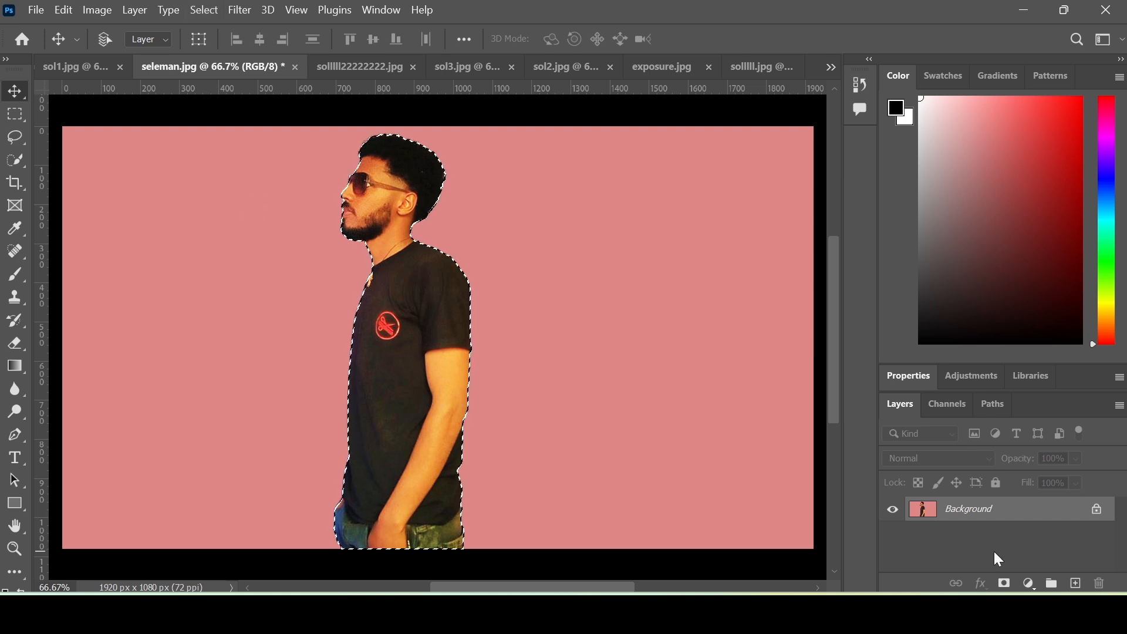
pyautogui.click(1005, 585)
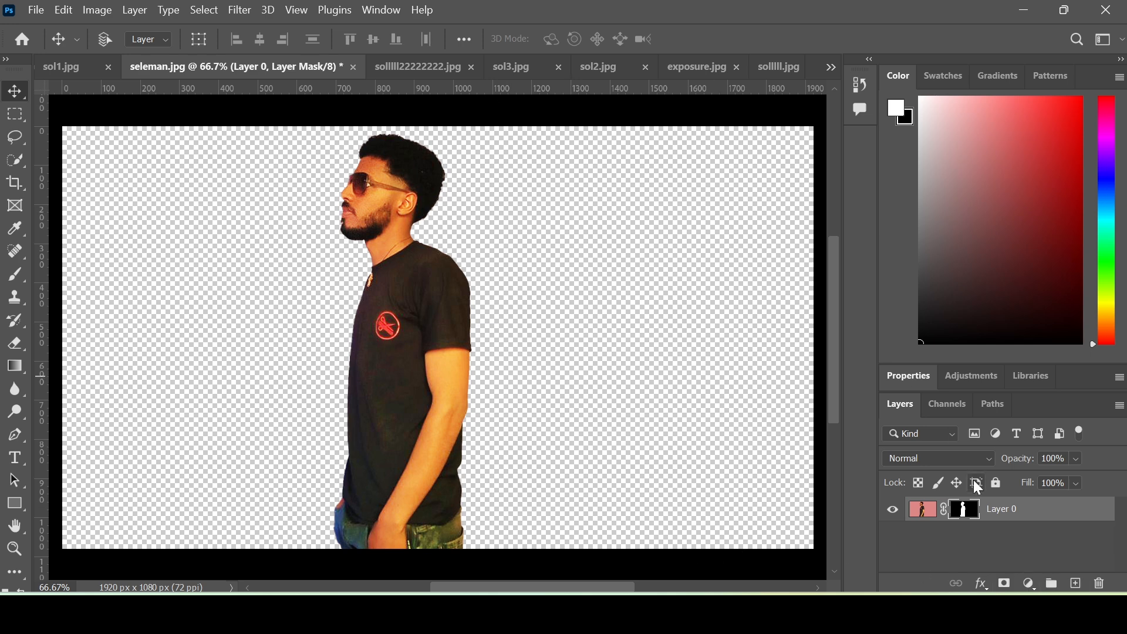
# - Add a light grey solid colour fill layer and move Layer 0 above it
pyautogui.click(1029, 585)
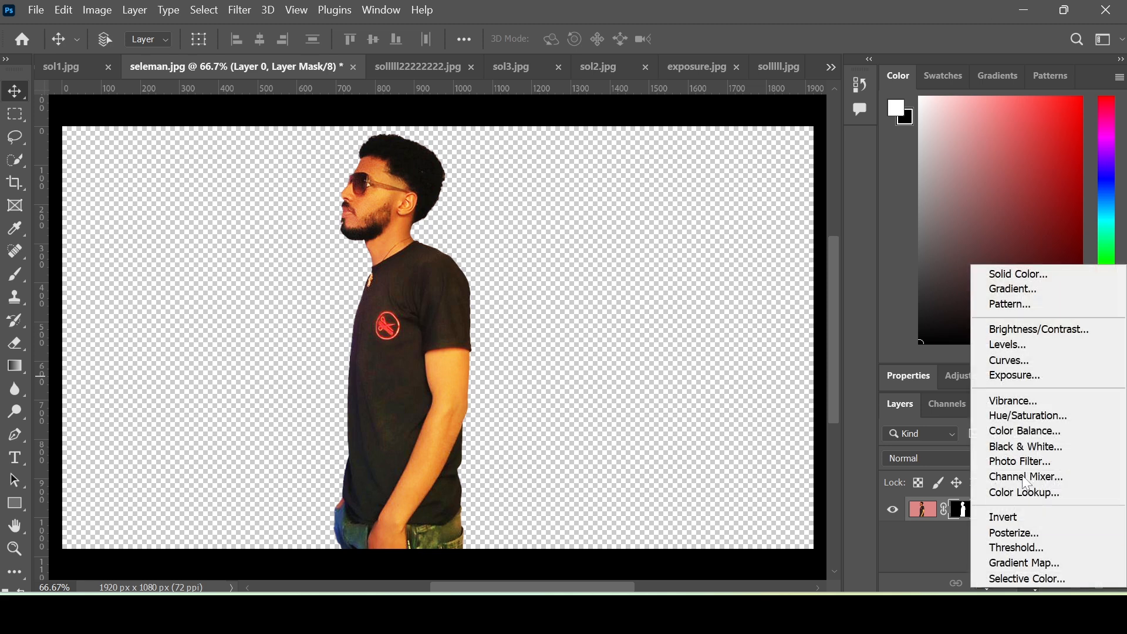
pyautogui.click(1043, 271)
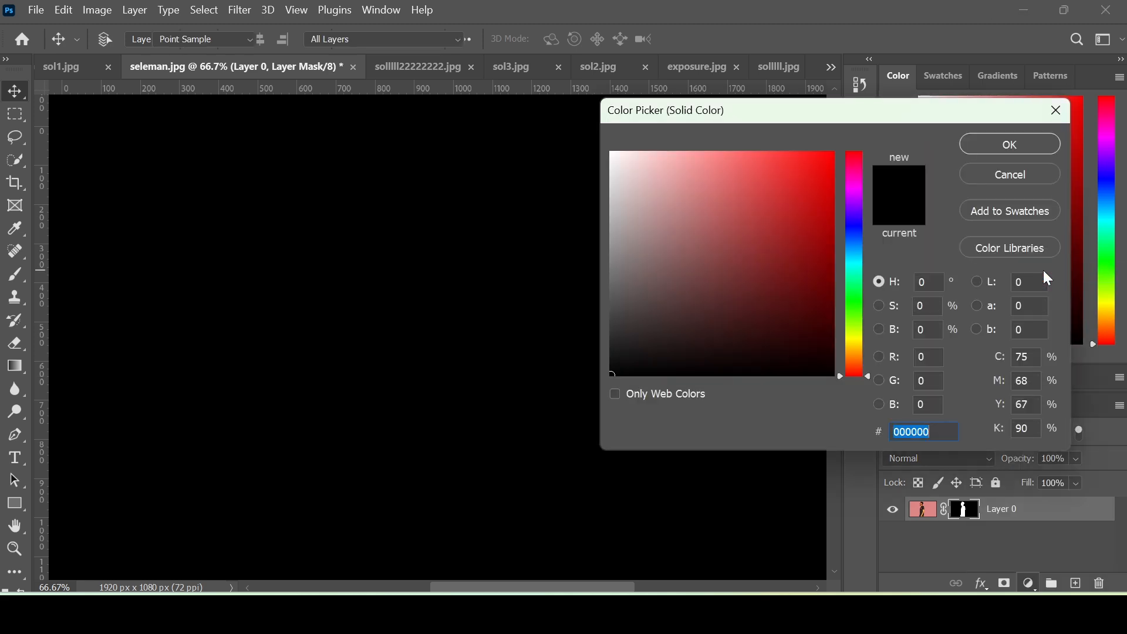
pyautogui.moveTo(621, 199); pyautogui.dragTo(596, 199)
pyautogui.click(1028, 145)
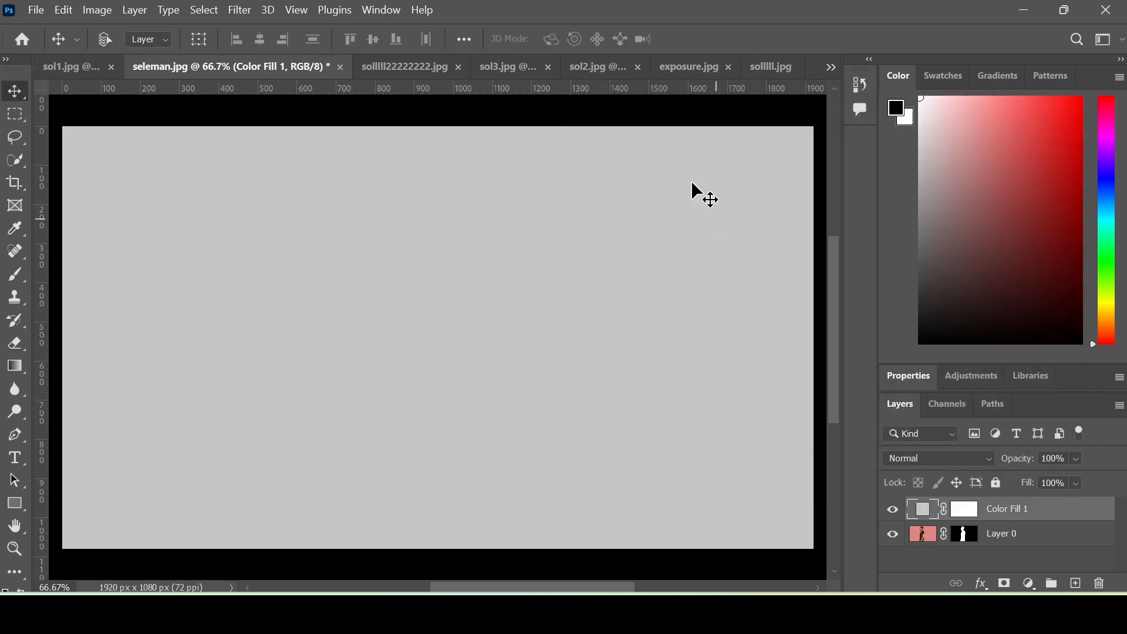
pyautogui.click(1021, 539)
pyautogui.moveTo(1020, 538); pyautogui.dragTo(1018, 514)
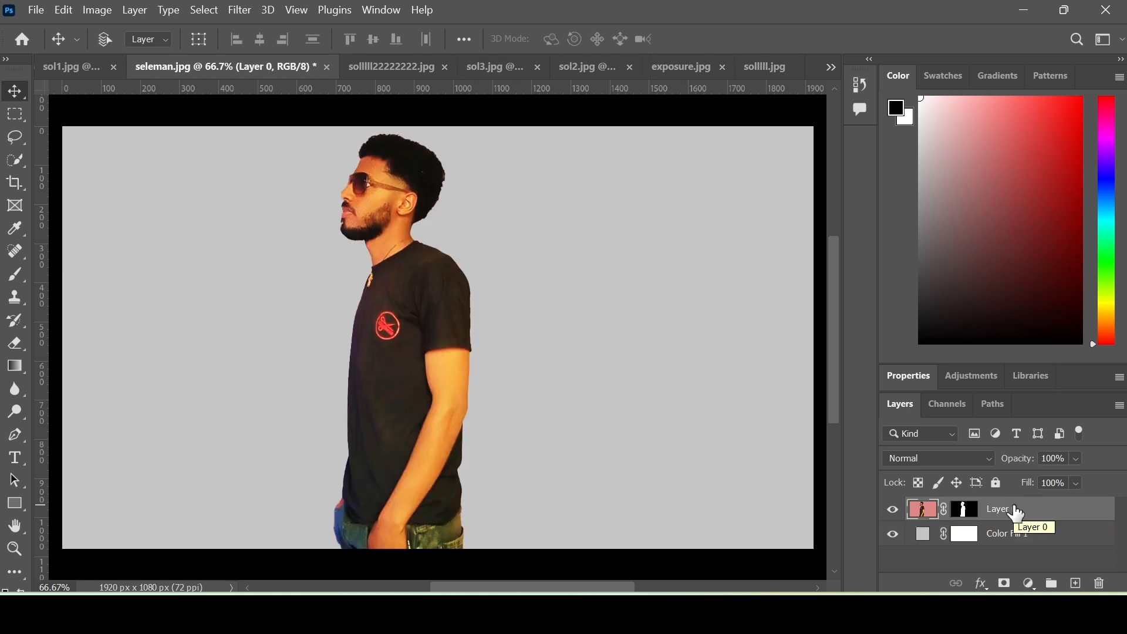
# - Add a green (26871c) solid colour fill layer above Color Fill 1 behind the man
pyautogui.click(1009, 540)
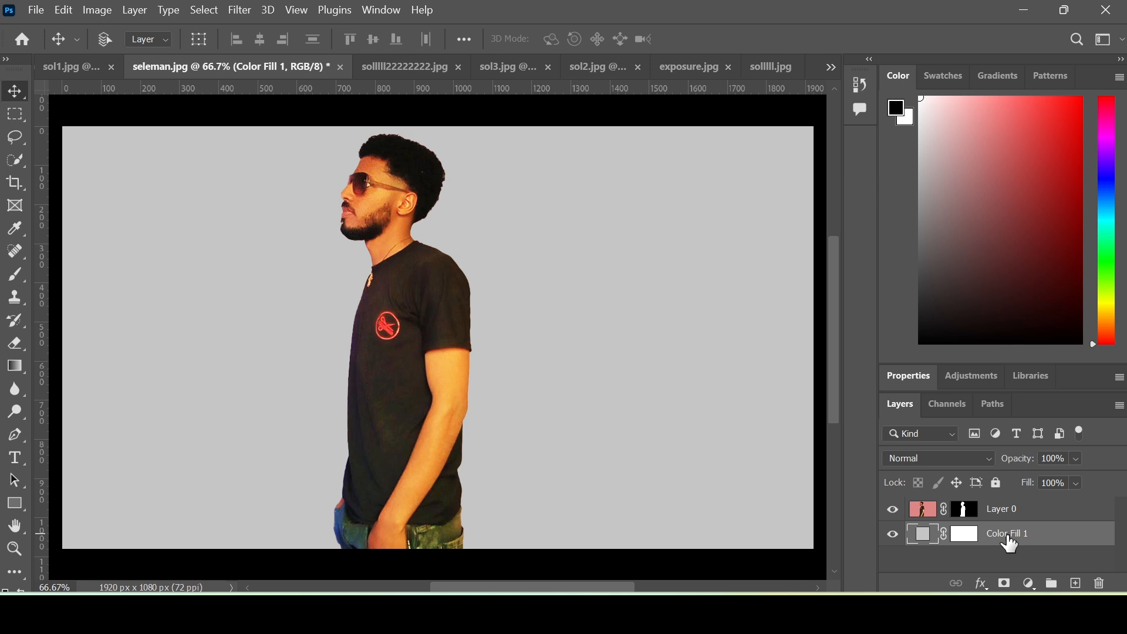
pyautogui.click(1031, 585)
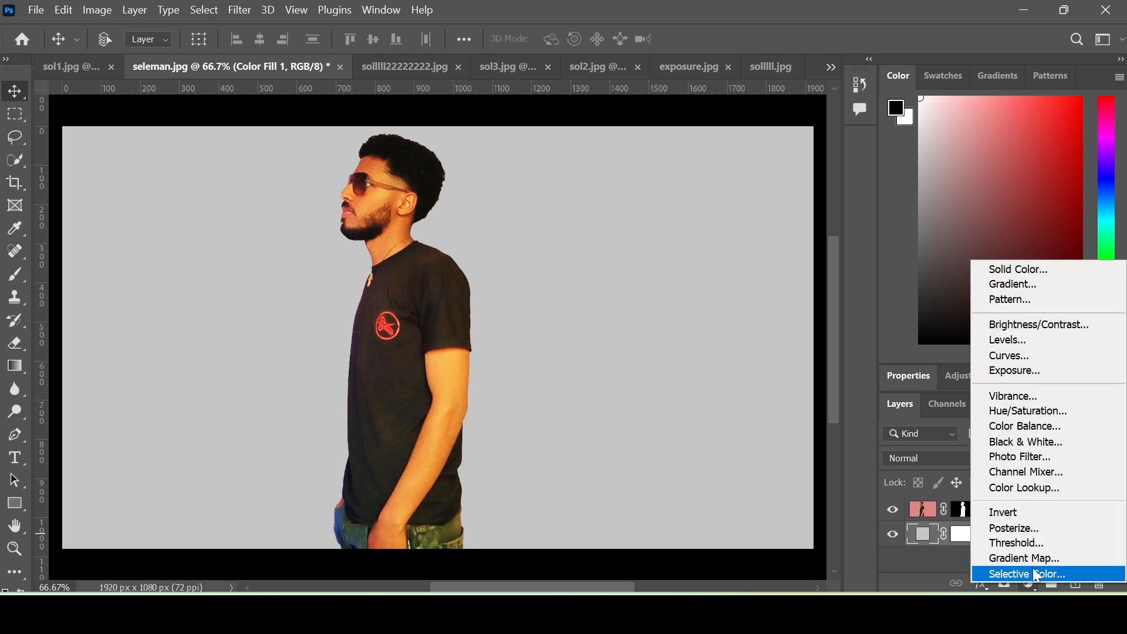
pyautogui.click(1048, 268)
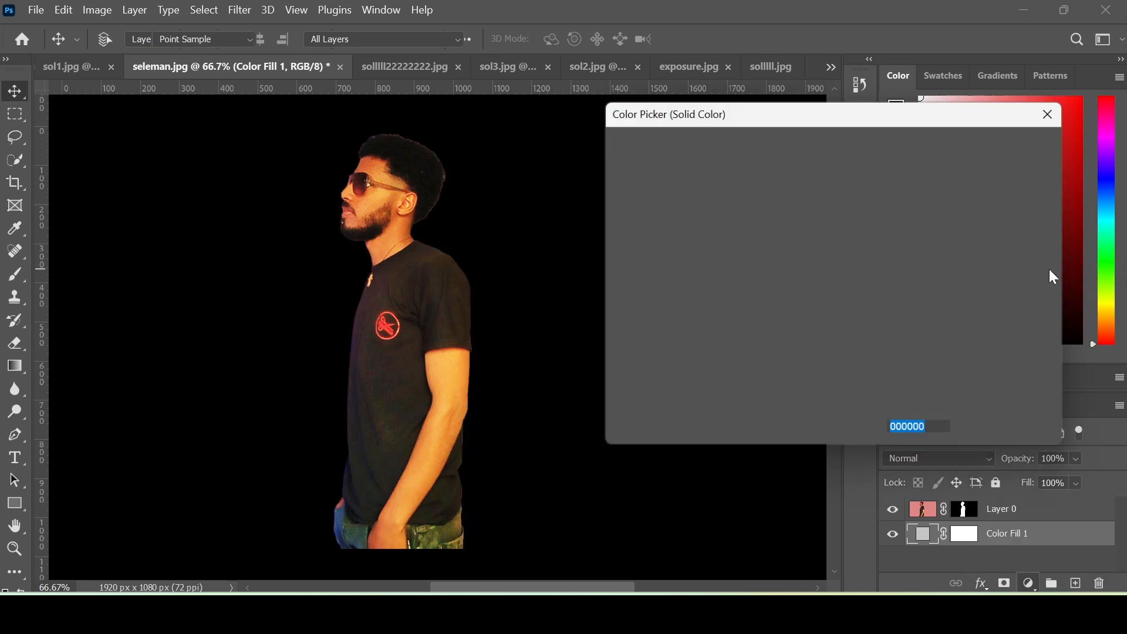
pyautogui.moveTo(785, 189); pyautogui.dragTo(789, 257)
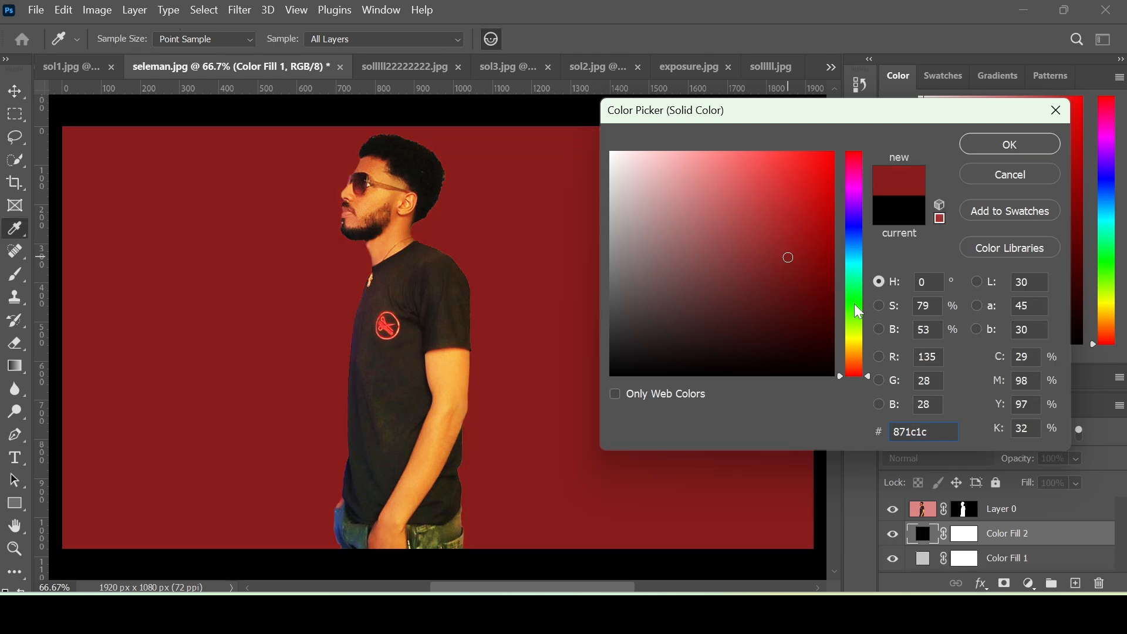
pyautogui.click(854, 305)
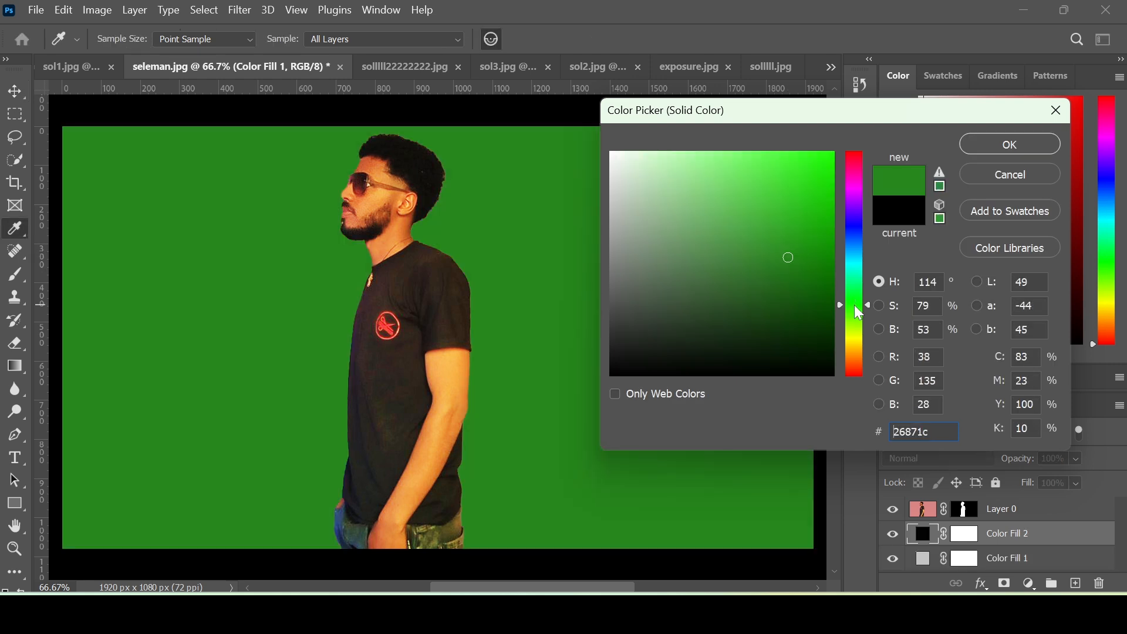
pyautogui.click(987, 141)
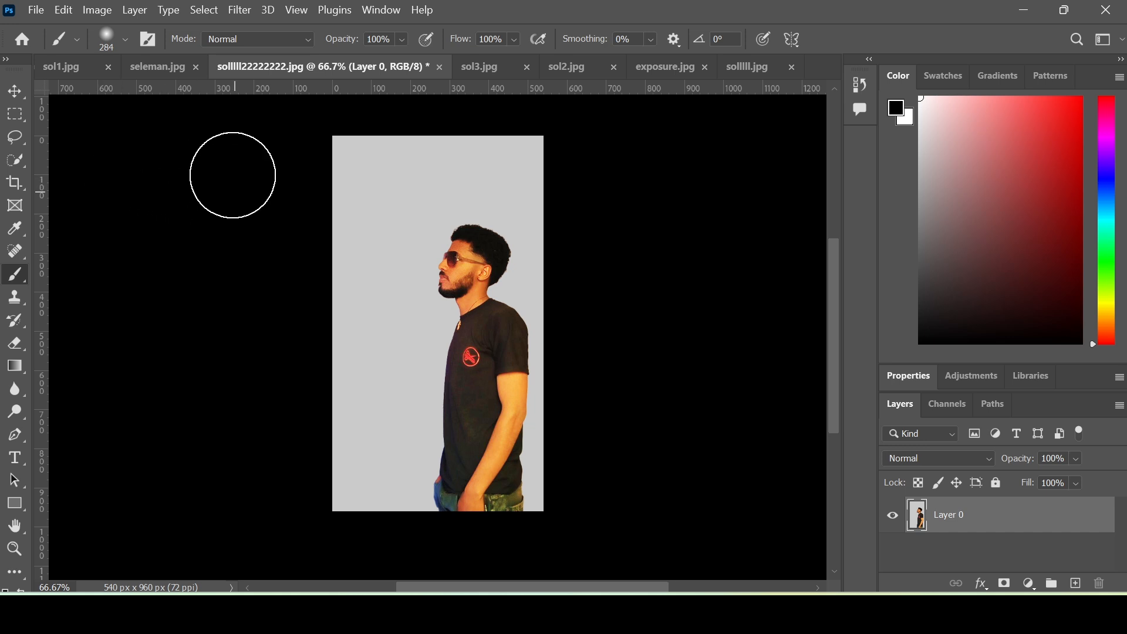
# - Select the man as the subject and mask out the portrait's background
pyautogui.click(204, 10)
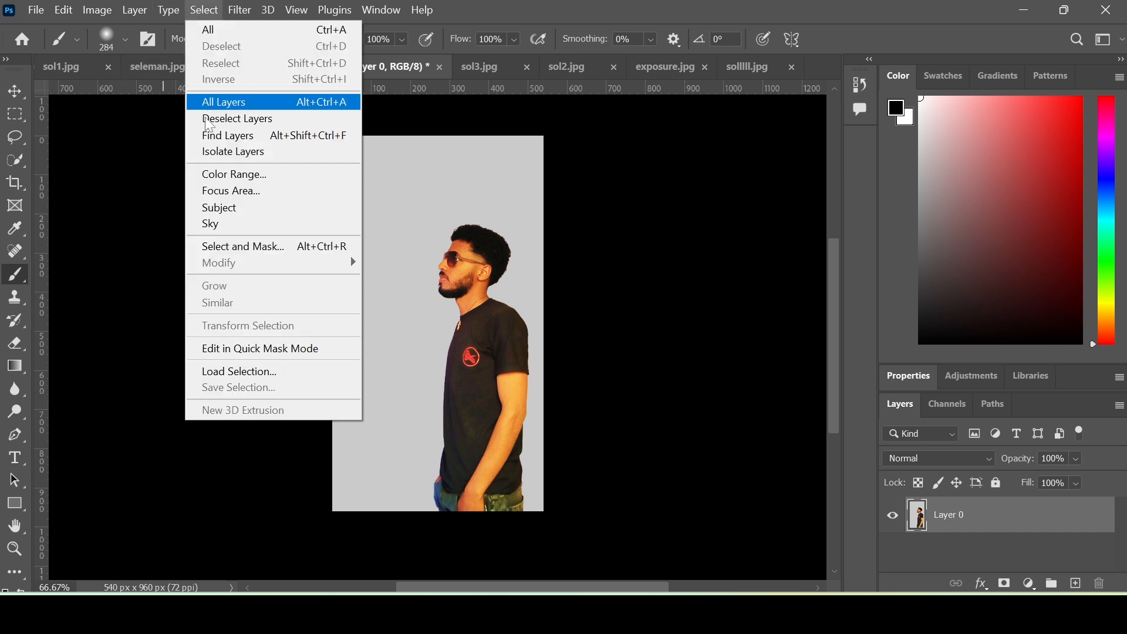
pyautogui.click(226, 210)
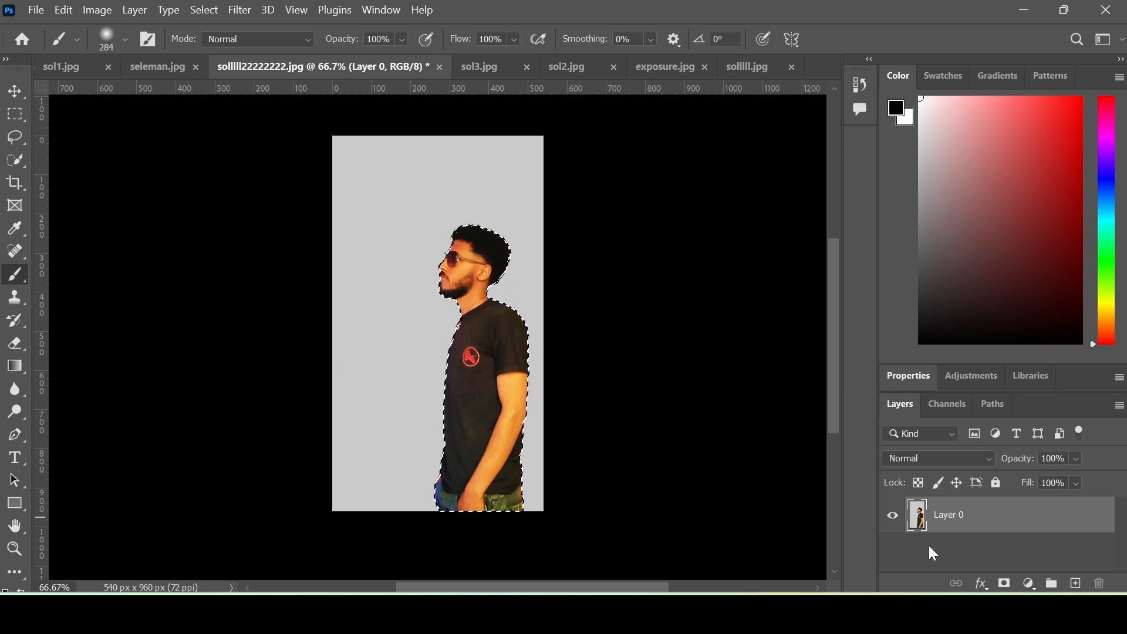
pyautogui.click(1005, 583)
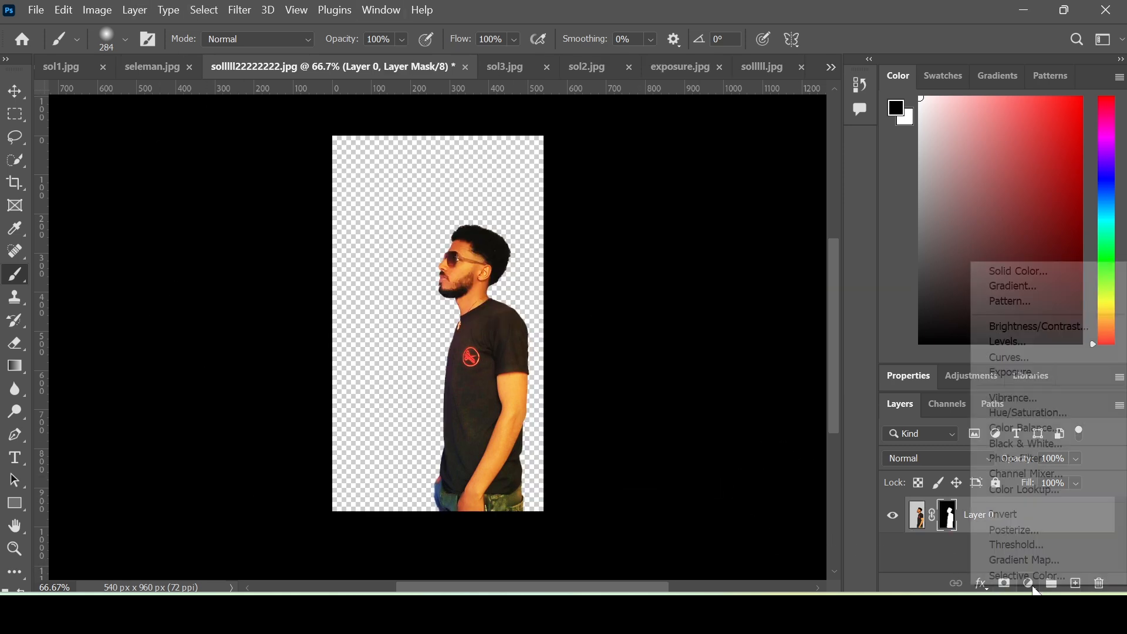
# - Place a magenta solid fill beneath Layer 0 and apply Layer 0's mask permanently
pyautogui.click(1031, 585)
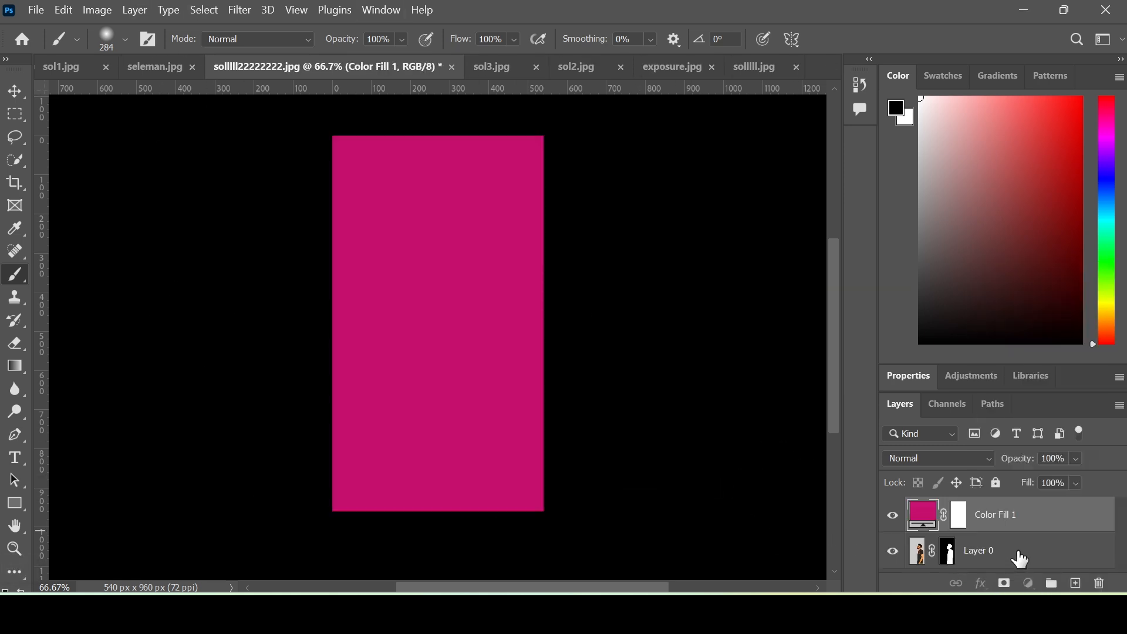
pyautogui.moveTo(1019, 559); pyautogui.dragTo(1019, 516)
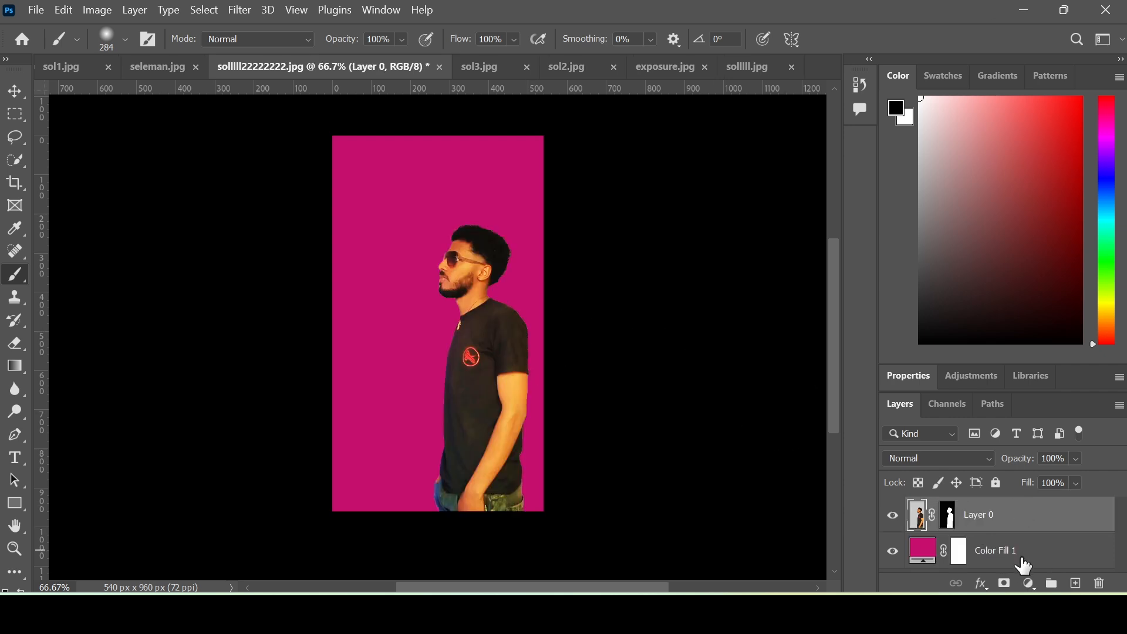
pyautogui.click(957, 521)
pyautogui.rightClick(957, 524)
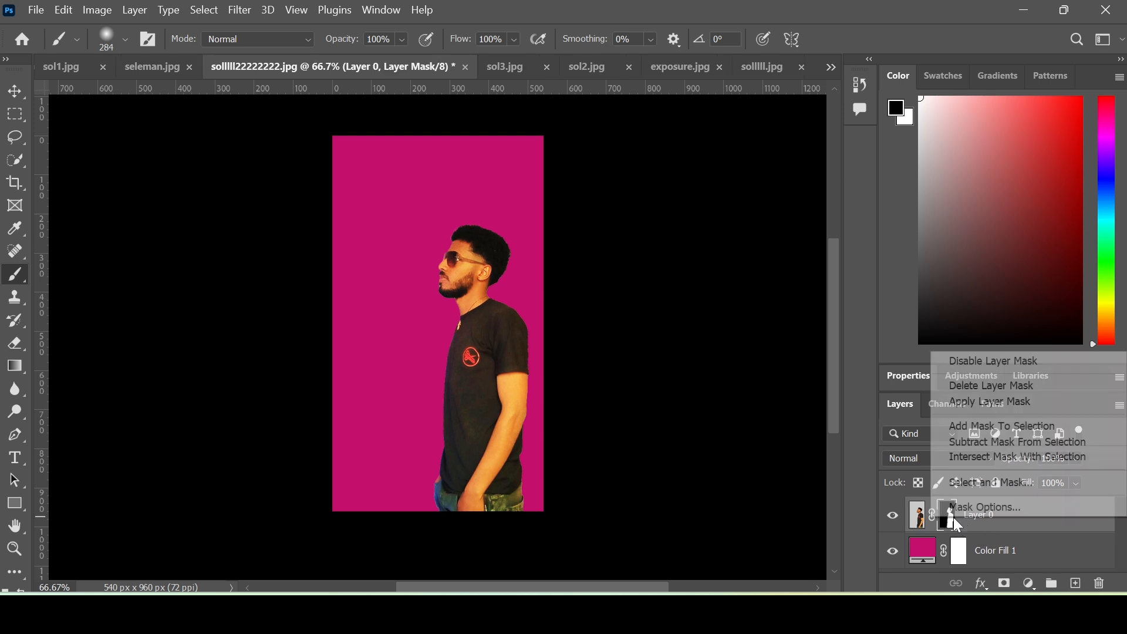
pyautogui.click(1000, 404)
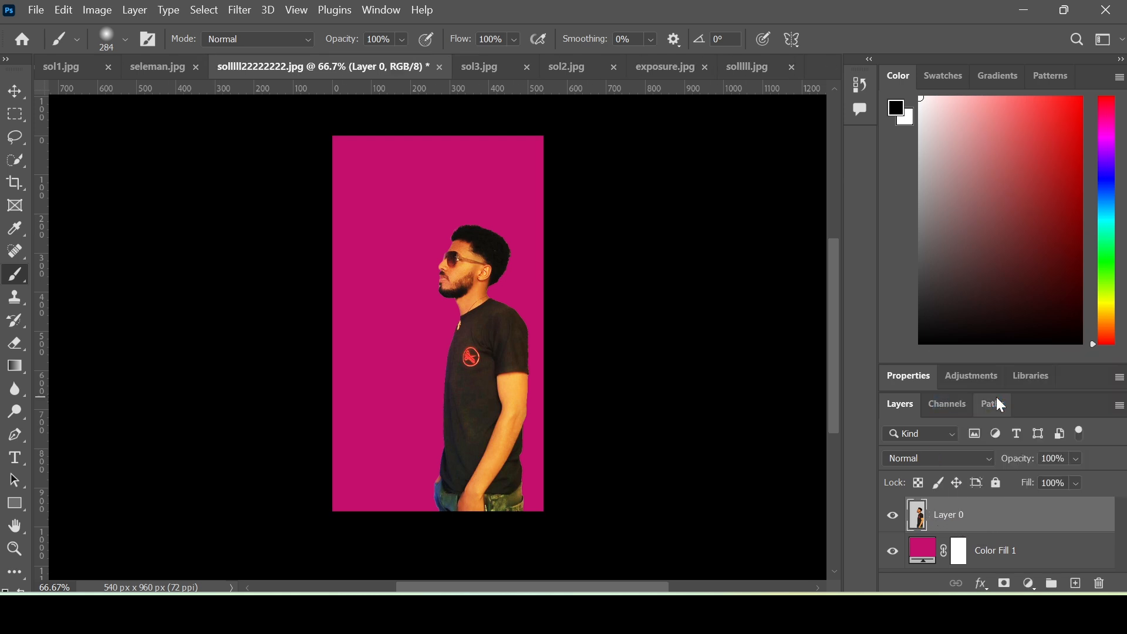
# - Use Liquify Forward Warp to smear the shoulder, arm, hair and neck rightward to the edge
pyautogui.click(238, 10)
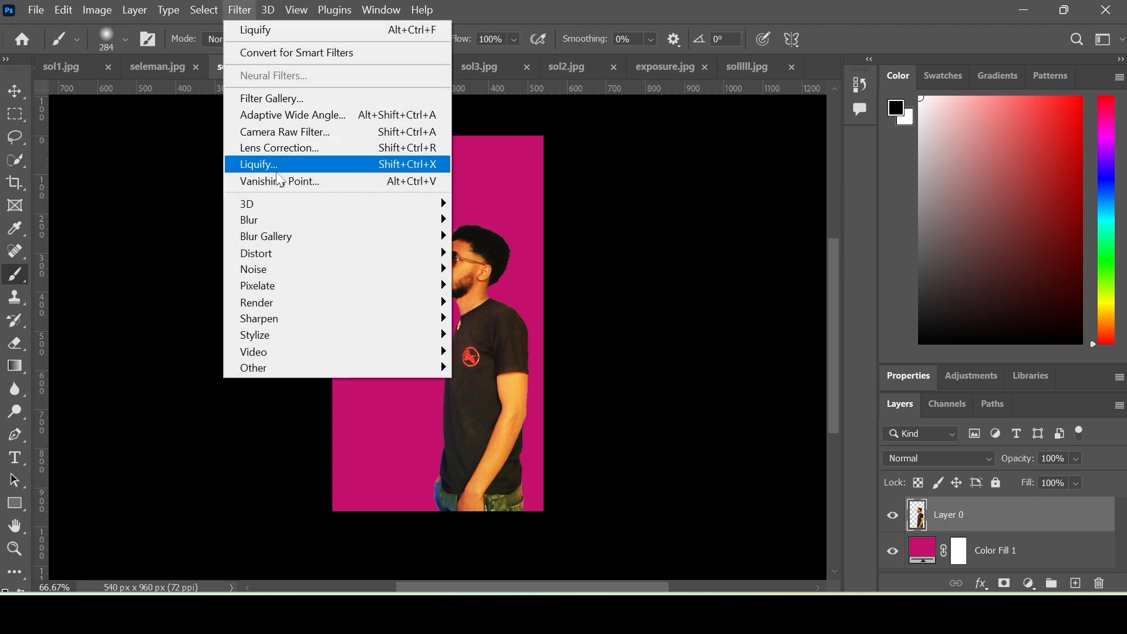
pyautogui.click(289, 170)
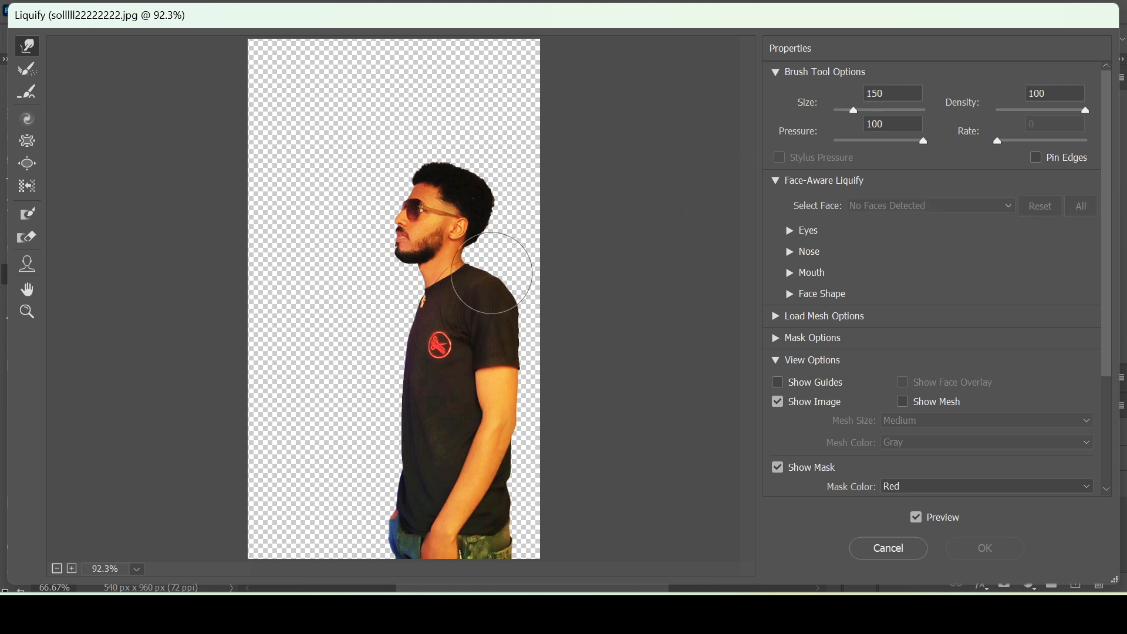
pyautogui.moveTo(517, 285)
pyautogui.mouseDown()
pyautogui.moveTo(575, 286)
pyautogui.moveTo(569, 398)
pyautogui.moveTo(607, 410)
pyautogui.moveTo(617, 479)
pyautogui.moveTo(530, 456)
pyautogui.moveTo(546, 447)
pyautogui.moveTo(527, 550)
pyautogui.moveTo(569, 509)
pyautogui.mouseUp()
pyautogui.moveTo(541, 234)
pyautogui.mouseDown()
pyautogui.moveTo(502, 229)
pyautogui.moveTo(618, 268)
pyautogui.moveTo(583, 250)
pyautogui.moveTo(506, 258)
pyautogui.moveTo(513, 244)
pyautogui.moveTo(548, 264)
pyautogui.moveTo(646, 255)
pyautogui.moveTo(553, 257)
pyautogui.moveTo(523, 207)
pyautogui.moveTo(636, 201)
pyautogui.moveTo(538, 168)
pyautogui.moveTo(518, 180)
pyautogui.moveTo(609, 225)
pyautogui.moveTo(507, 177)
pyautogui.mouseUp()
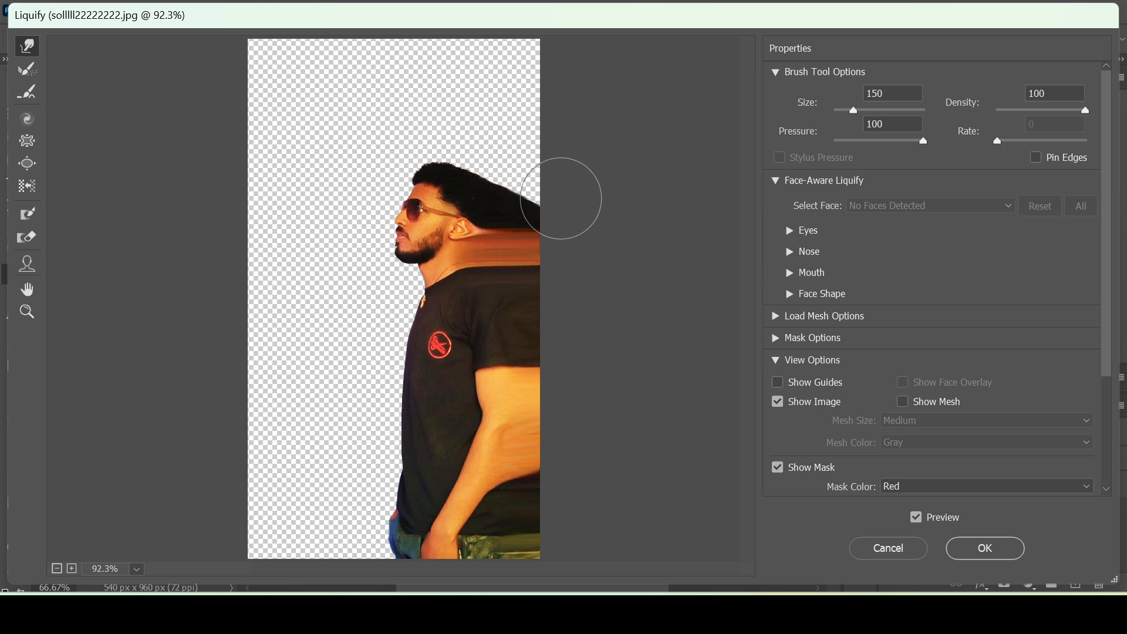
pyautogui.press('Return')
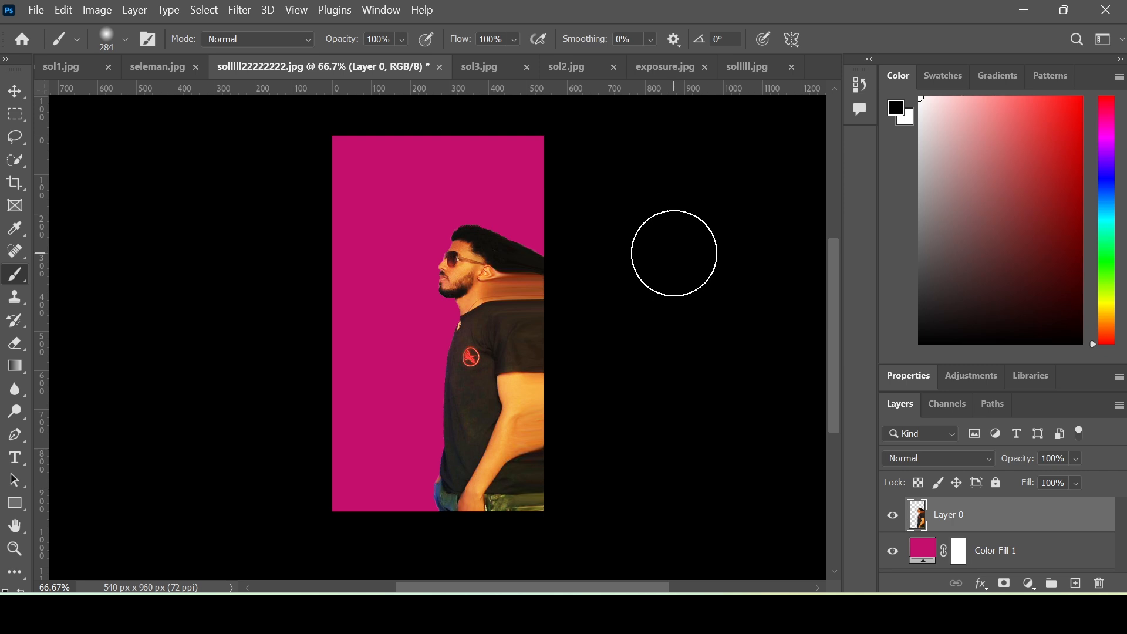
# - Add an inverted black mask to Layer 0, then dab white with the Spatter Bot Tilt brush
pyautogui.click(1004, 583)
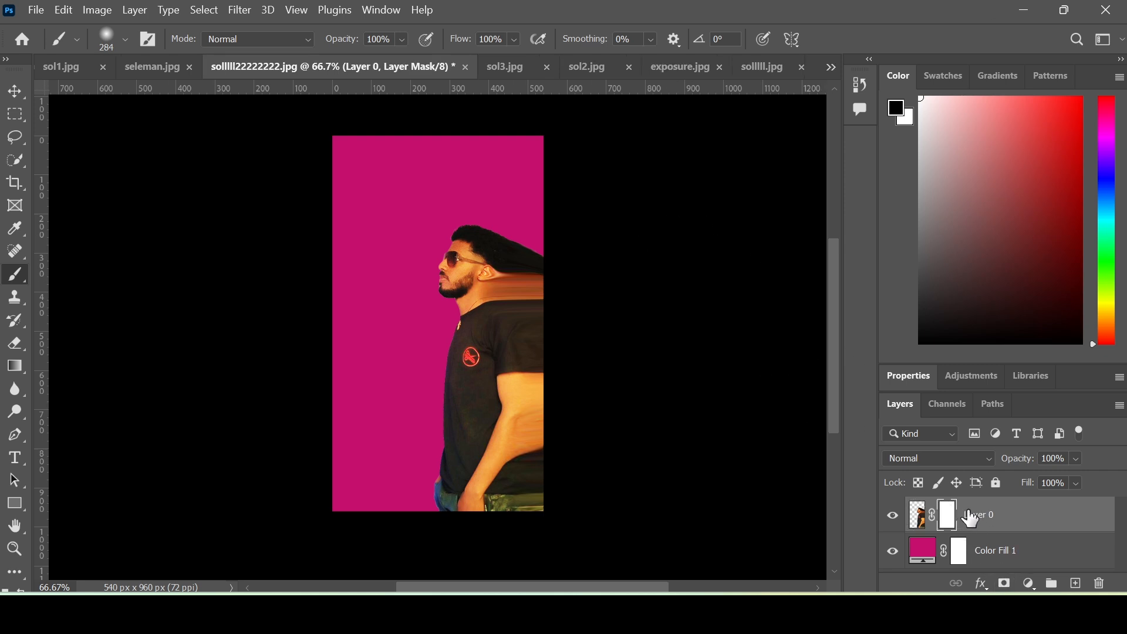
pyautogui.hotkey('ctrl', 'i')
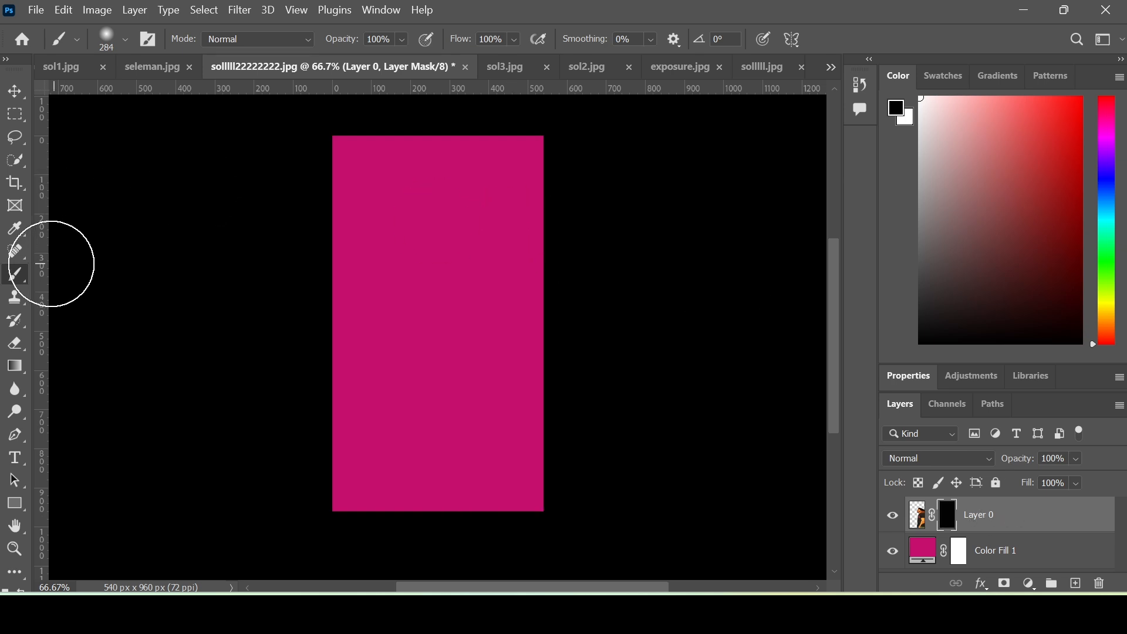
pyautogui.click(124, 38)
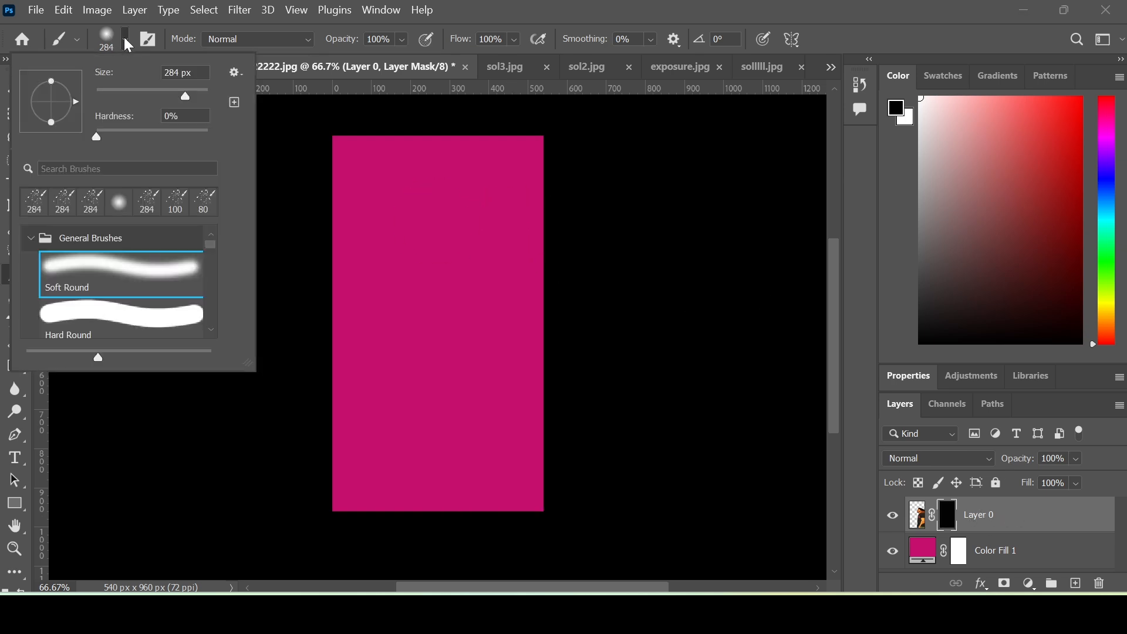
pyautogui.scroll(-5, 59, 282)
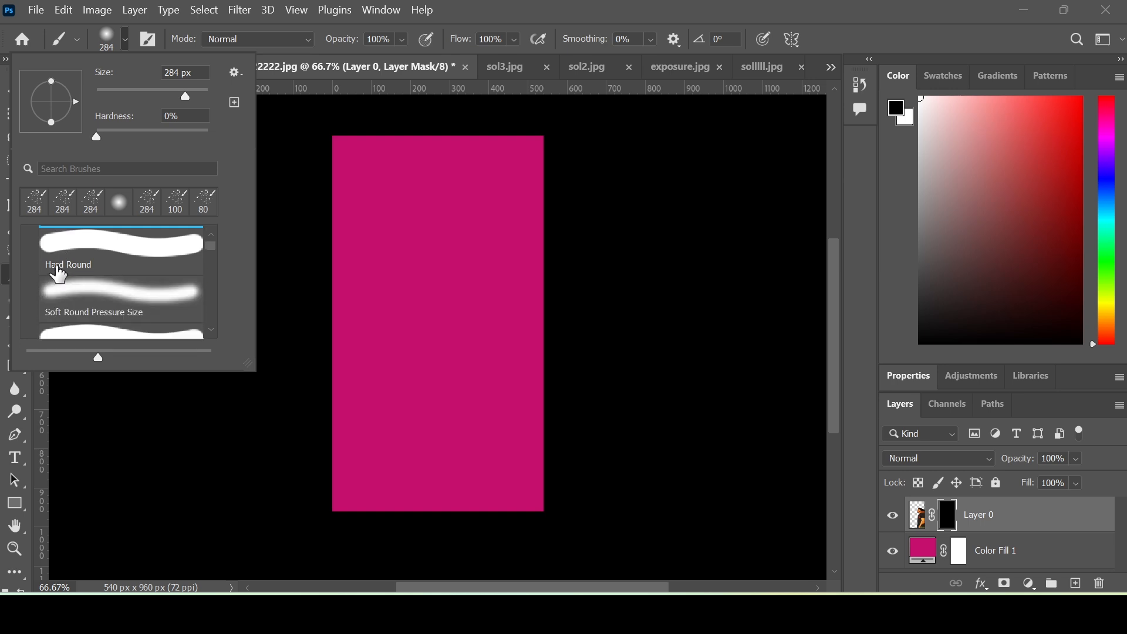
pyautogui.scroll(-4, 57, 276)
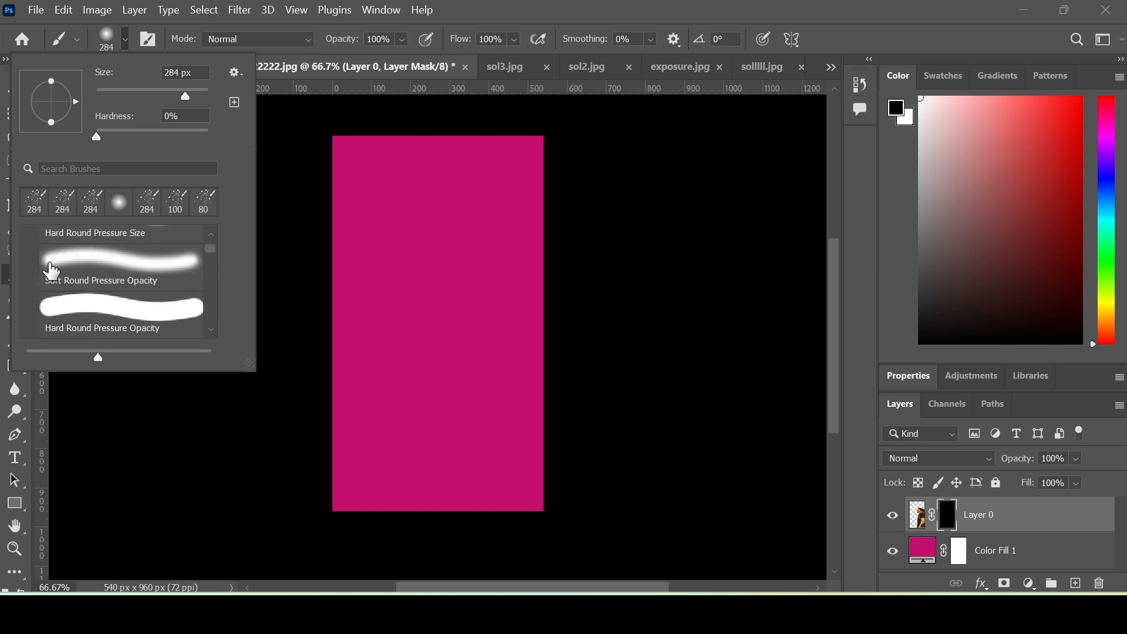
pyautogui.scroll(-3, 57, 261)
pyautogui.click(58, 258)
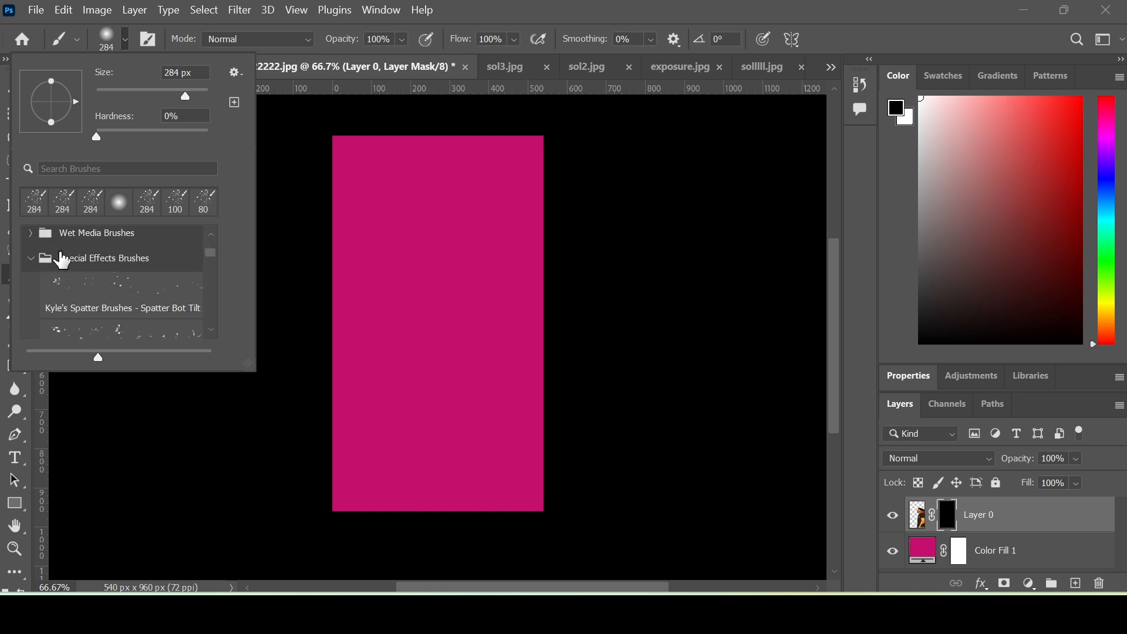
pyautogui.click(91, 302)
pyautogui.press('x')
pyautogui.moveTo(434, 264); pyautogui.dragTo(480, 217)
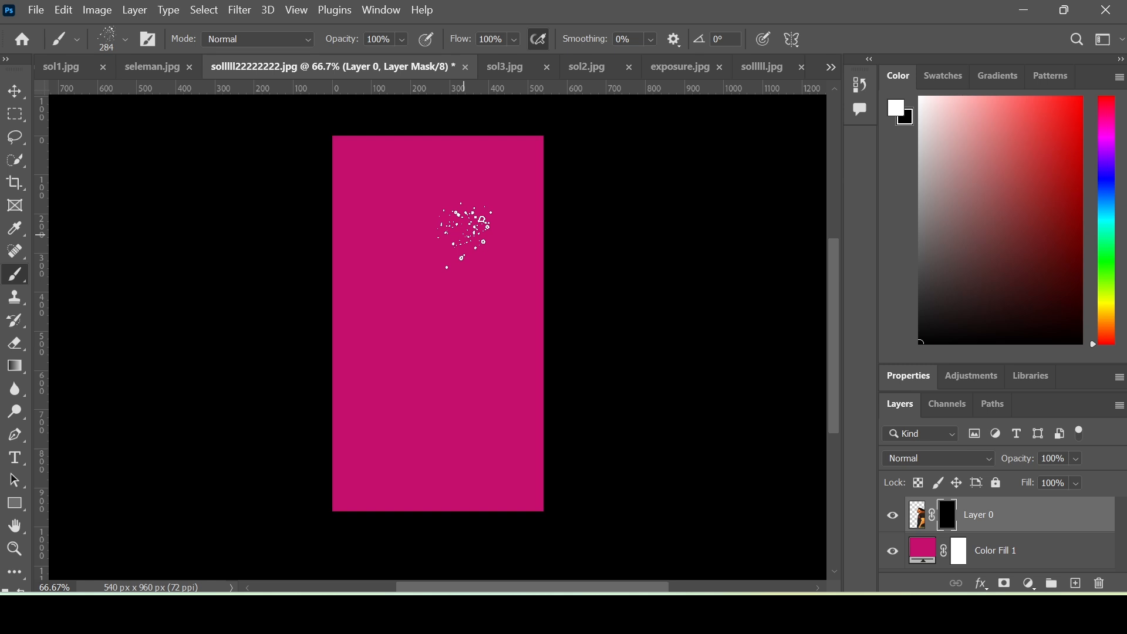
# - Paint white spatter on the mask with the brush tip at -26°, revealing shirt, badge, arm and jeans
pyautogui.moveTo(472, 211)
pyautogui.mouseDown()
pyautogui.moveTo(455, 354)
pyautogui.moveTo(439, 345)
pyautogui.moveTo(428, 241)
pyautogui.moveTo(420, 394)
pyautogui.moveTo(403, 206)
pyautogui.moveTo(394, 329)
pyautogui.moveTo(393, 261)
pyautogui.moveTo(404, 334)
pyautogui.moveTo(411, 328)
pyautogui.moveTo(412, 304)
pyautogui.moveTo(388, 425)
pyautogui.moveTo(402, 399)
pyautogui.moveTo(397, 471)
pyautogui.moveTo(395, 376)
pyautogui.moveTo(400, 446)
pyautogui.moveTo(414, 436)
pyautogui.moveTo(420, 452)
pyautogui.moveTo(444, 377)
pyautogui.moveTo(437, 393)
pyautogui.moveTo(425, 375)
pyautogui.moveTo(422, 277)
pyautogui.mouseUp()
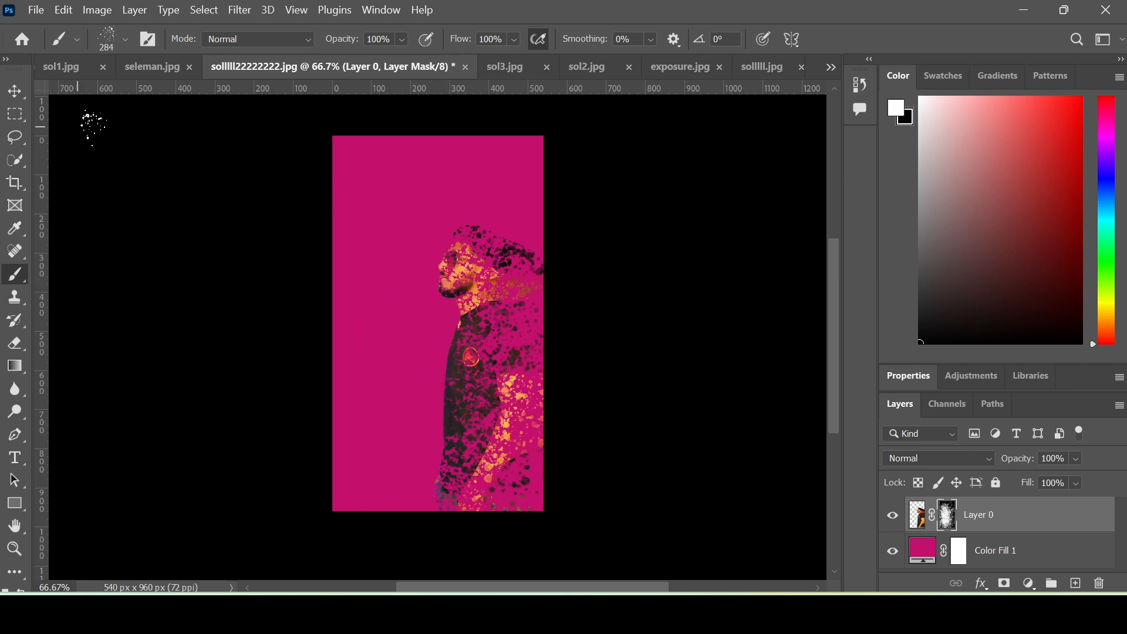
pyautogui.click(77, 39)
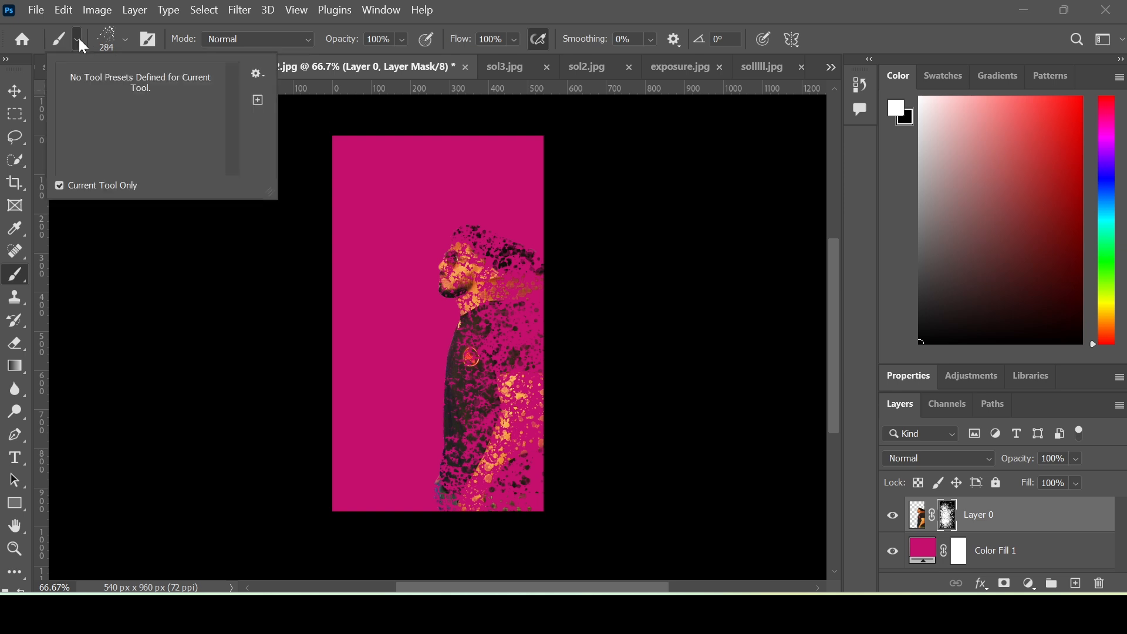
pyautogui.click(125, 40)
pyautogui.click(125, 40)
pyautogui.moveTo(71, 117); pyautogui.dragTo(70, 125)
pyautogui.click(425, 258)
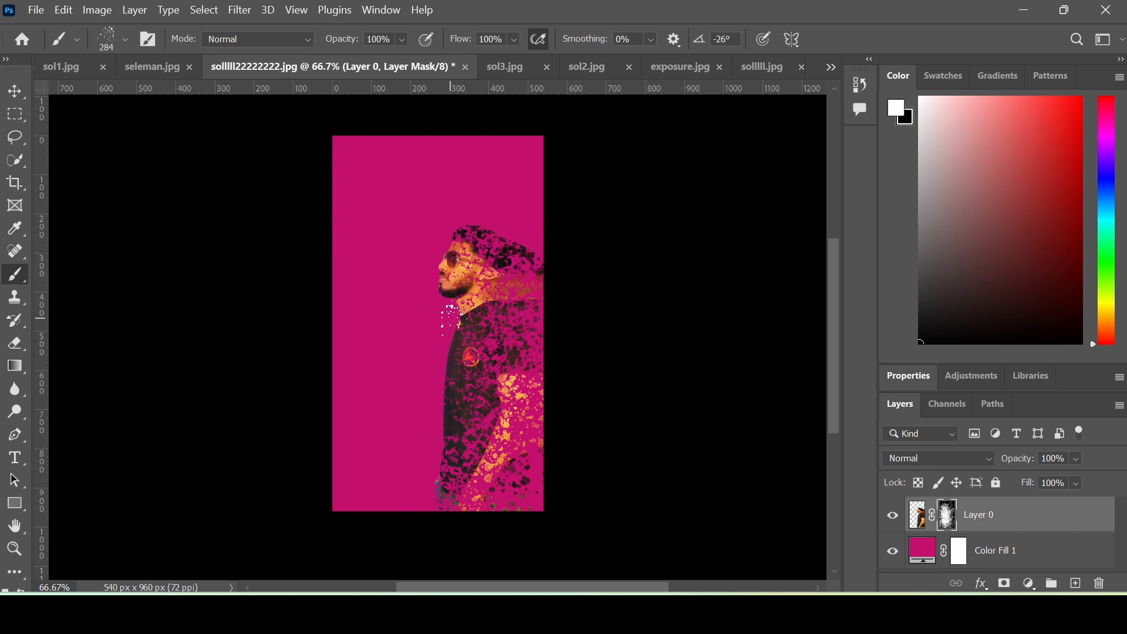
pyautogui.moveTo(456, 379)
pyautogui.mouseDown()
pyautogui.moveTo(442, 400)
pyautogui.moveTo(457, 378)
pyautogui.moveTo(445, 374)
pyautogui.mouseUp()
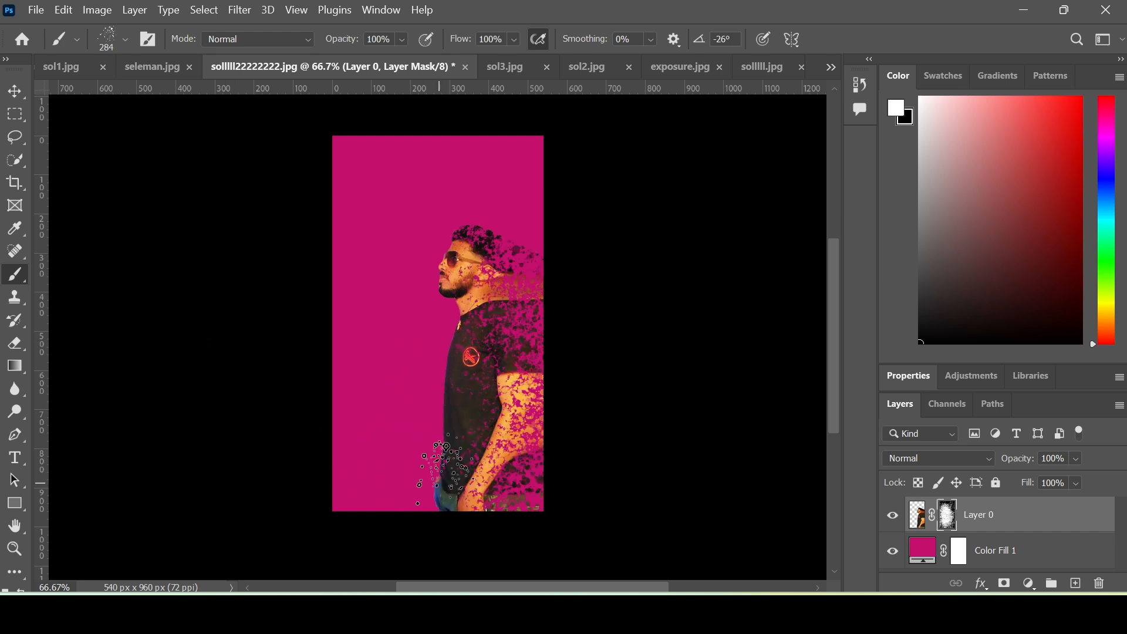
pyautogui.moveTo(439, 481)
pyautogui.mouseDown()
pyautogui.moveTo(435, 456)
pyautogui.moveTo(434, 493)
pyautogui.moveTo(440, 437)
pyautogui.moveTo(460, 439)
pyautogui.moveTo(451, 365)
pyautogui.mouseUp()
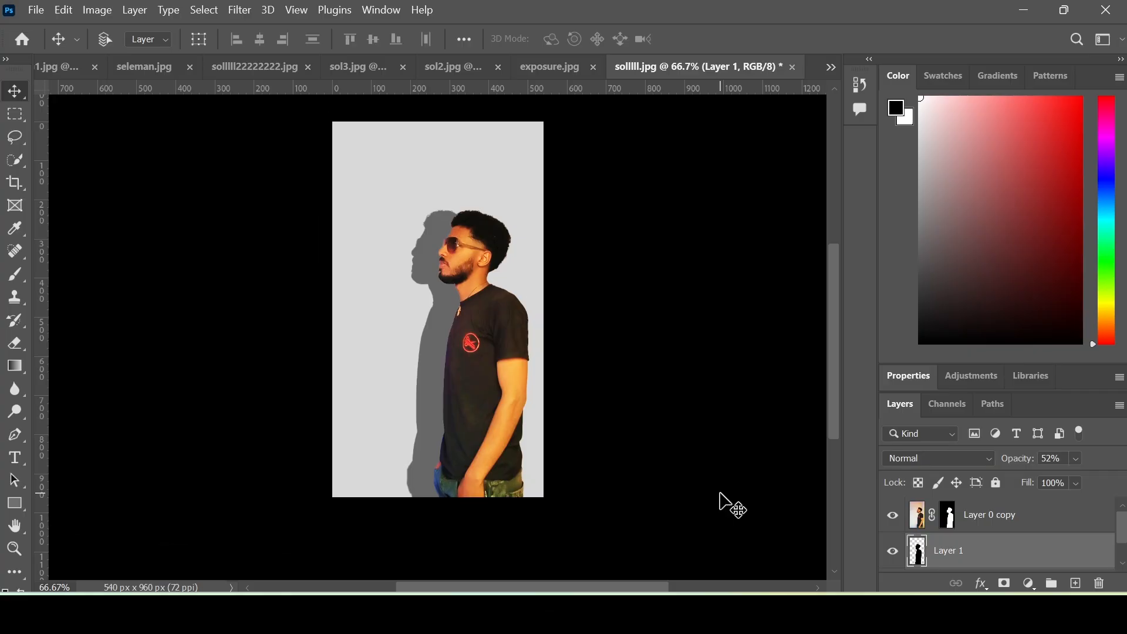
# - Create the Untitled-1 document at 1920 x 1080 px with White background contents
pyautogui.click(35, 10)
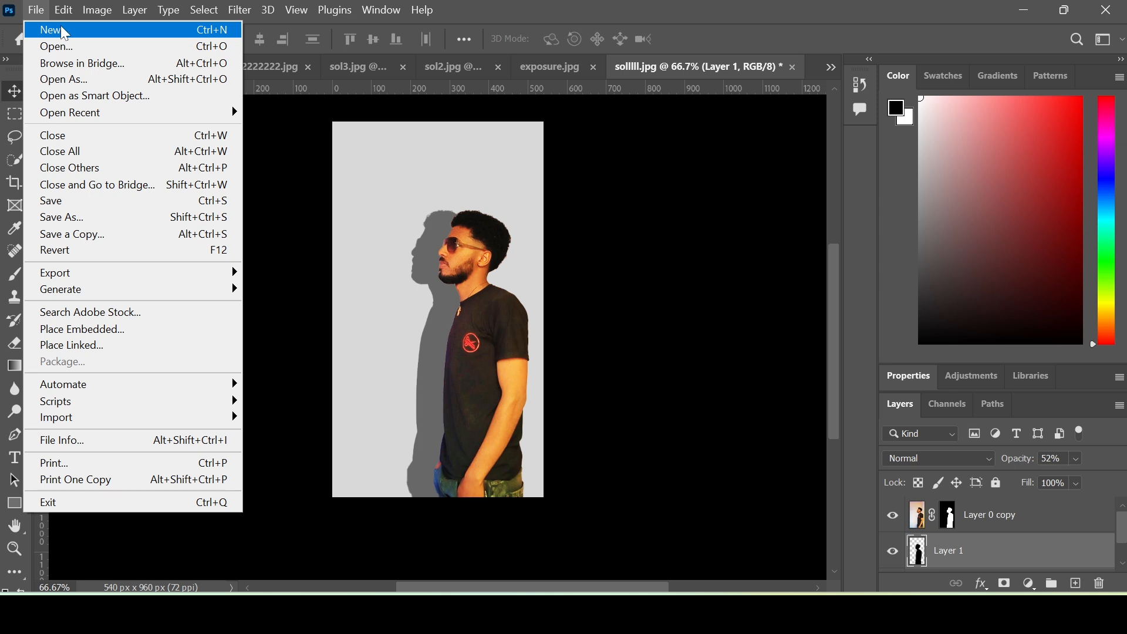
pyautogui.click(106, 37)
pyautogui.click(835, 392)
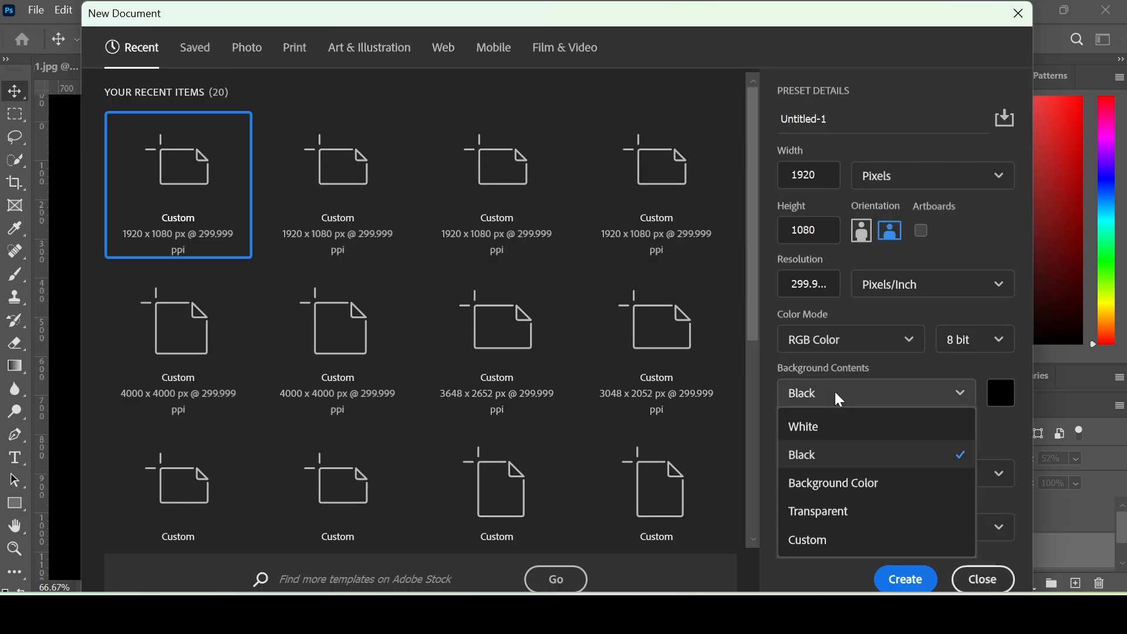
pyautogui.click(834, 425)
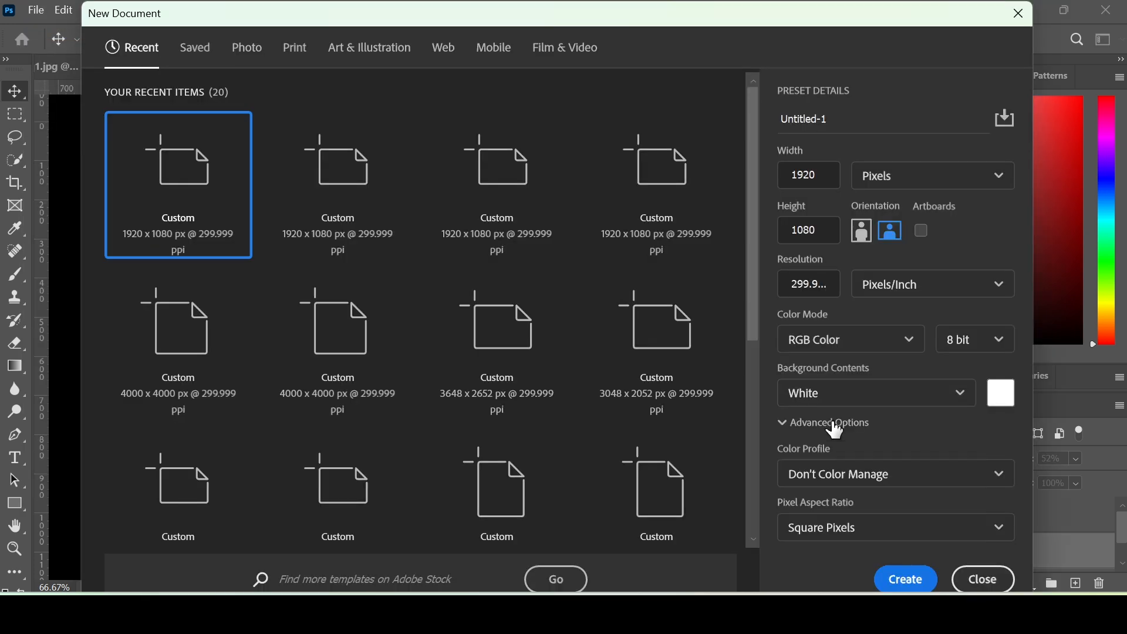
pyautogui.click(912, 587)
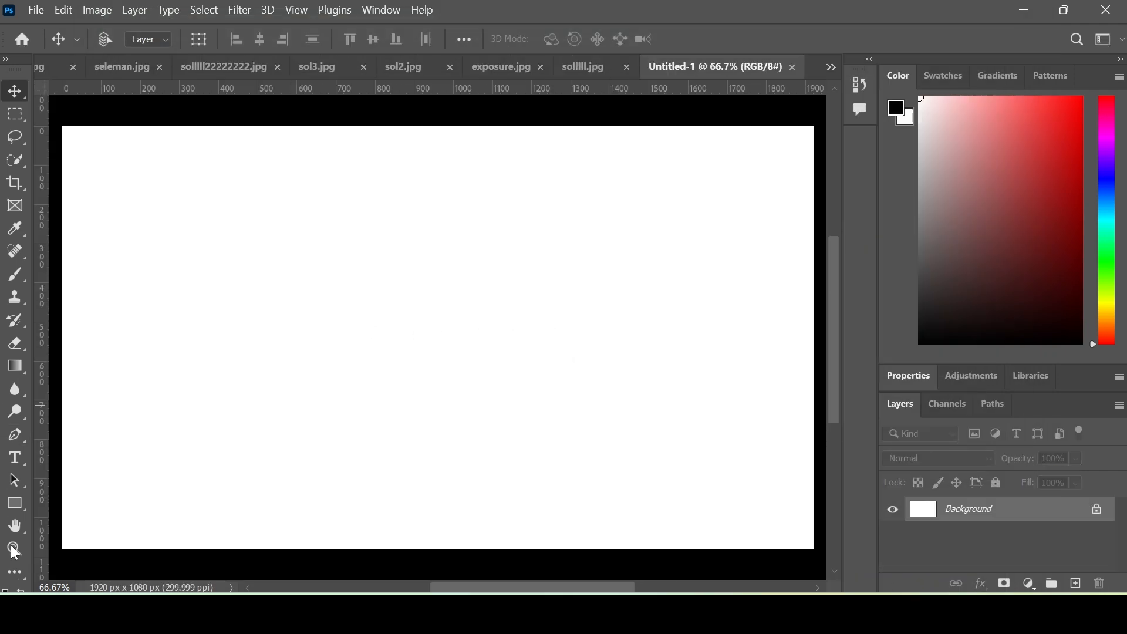
# - Add a black Montserrat Black Italic 72 pt text layer reading TEXT EFFECT near the top
pyautogui.click(18, 460)
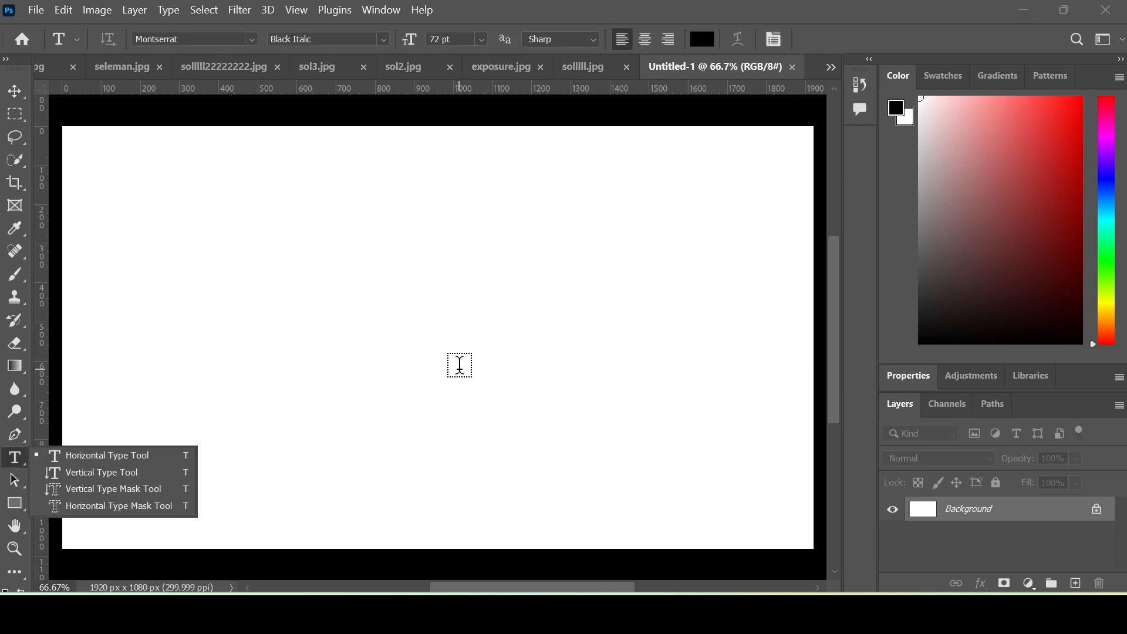
pyautogui.click(501, 260)
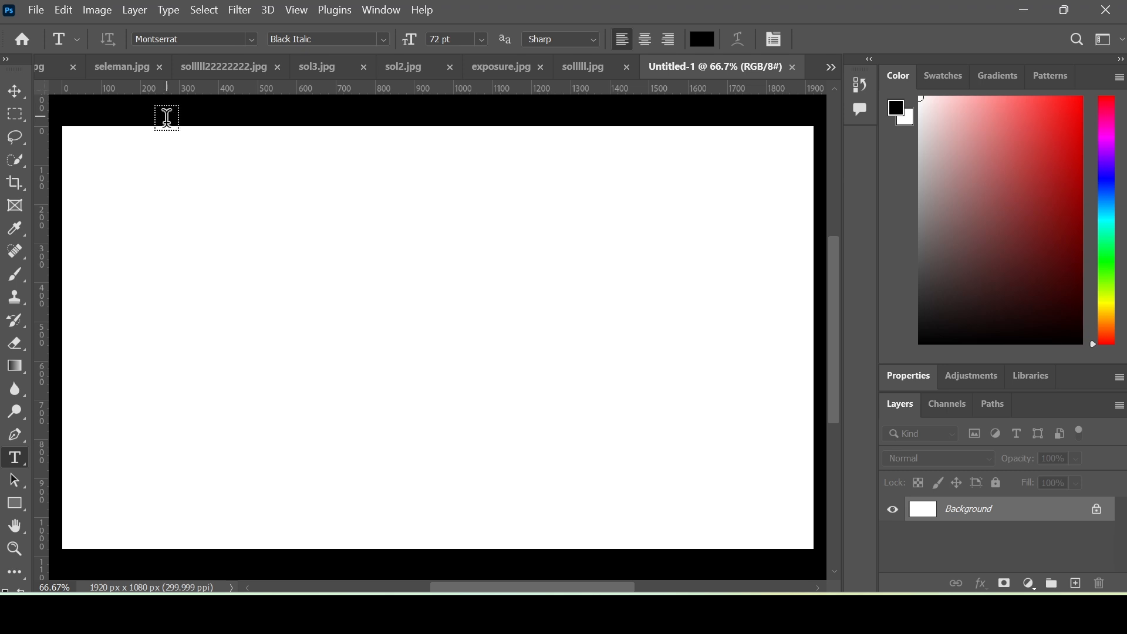
pyautogui.click(143, 182)
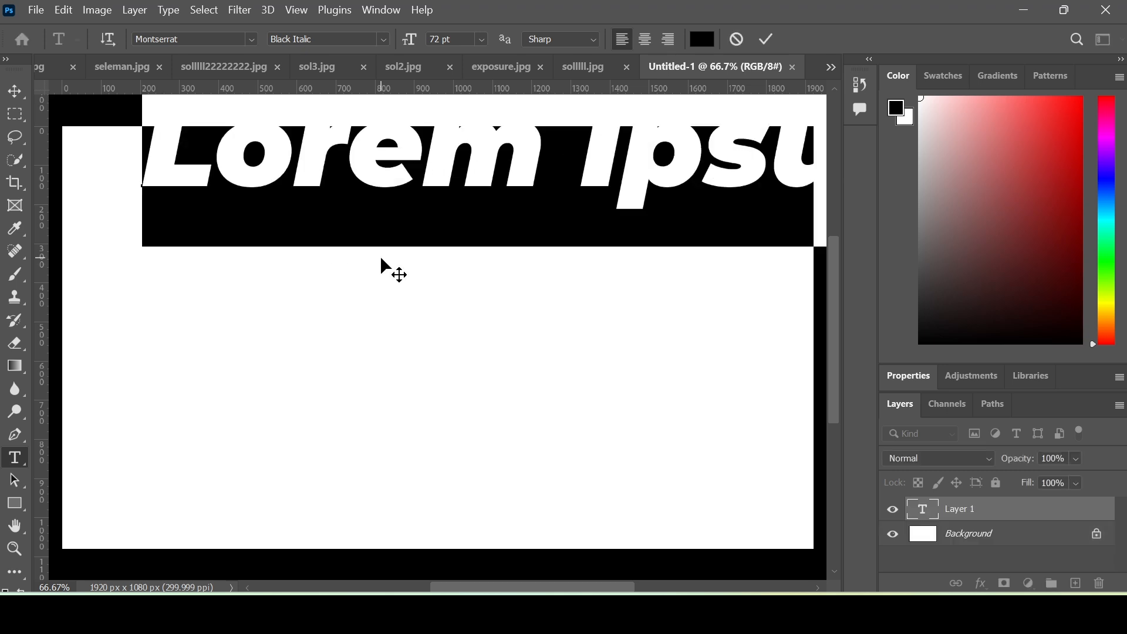
pyautogui.press('BackSpace')
pyautogui.write('TEXT EF')
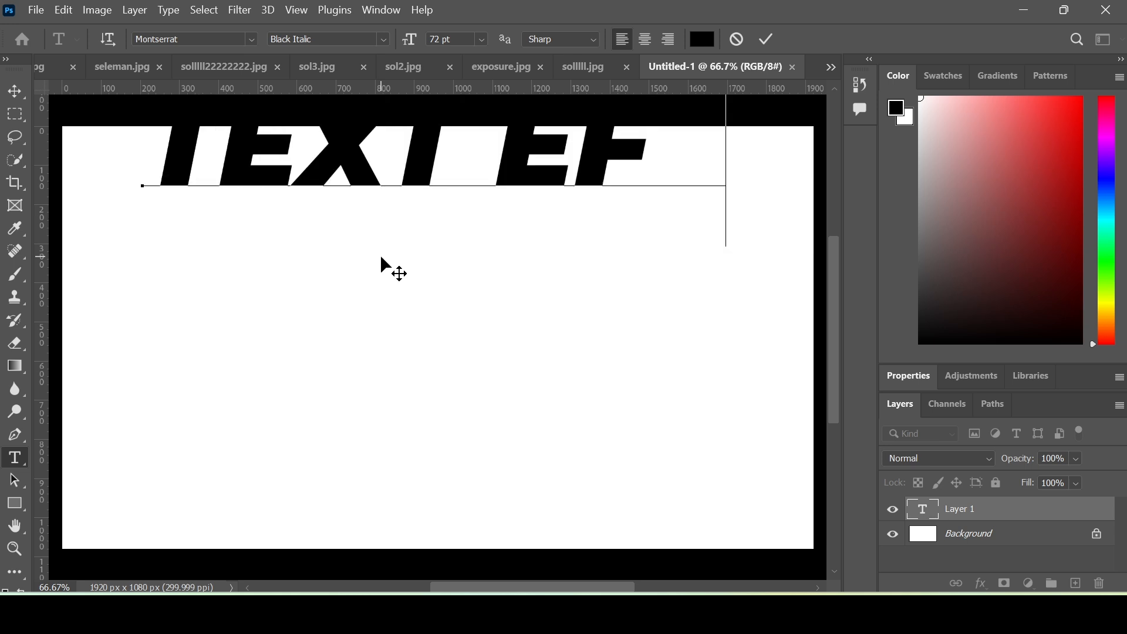
pyautogui.write('FECT')
pyautogui.click(766, 38)
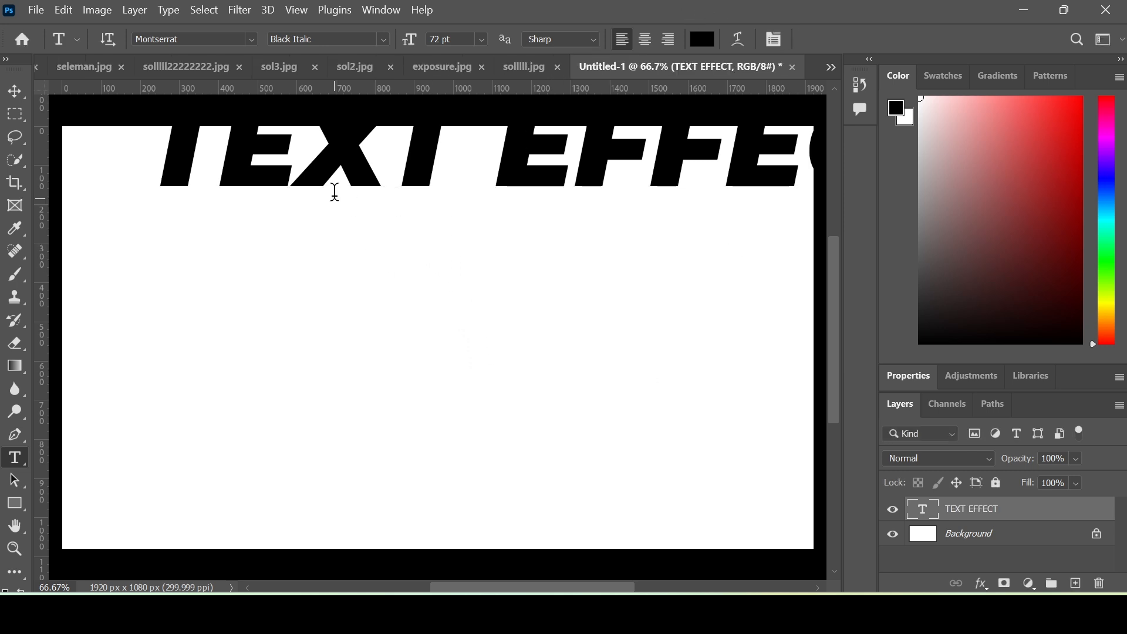
pyautogui.click(6, 92)
# - Move TEXT EFFECT down, scale it to about 82%, and centre it horizontally inside the canvas
pyautogui.moveTo(296, 166); pyautogui.dragTo(212, 251)
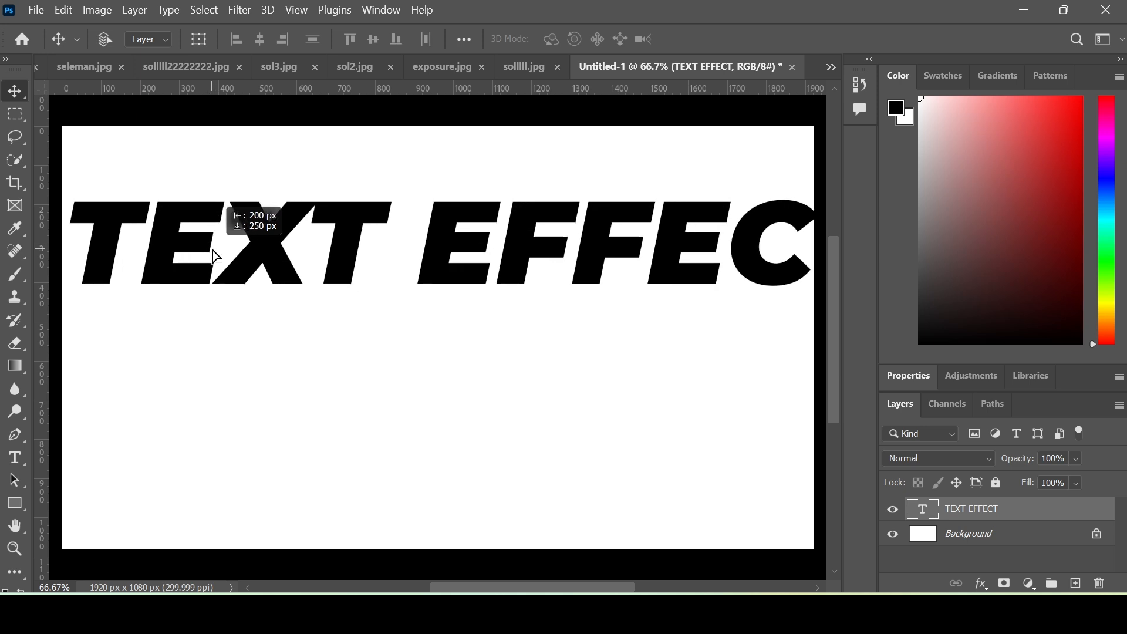
pyautogui.press('ctrl')
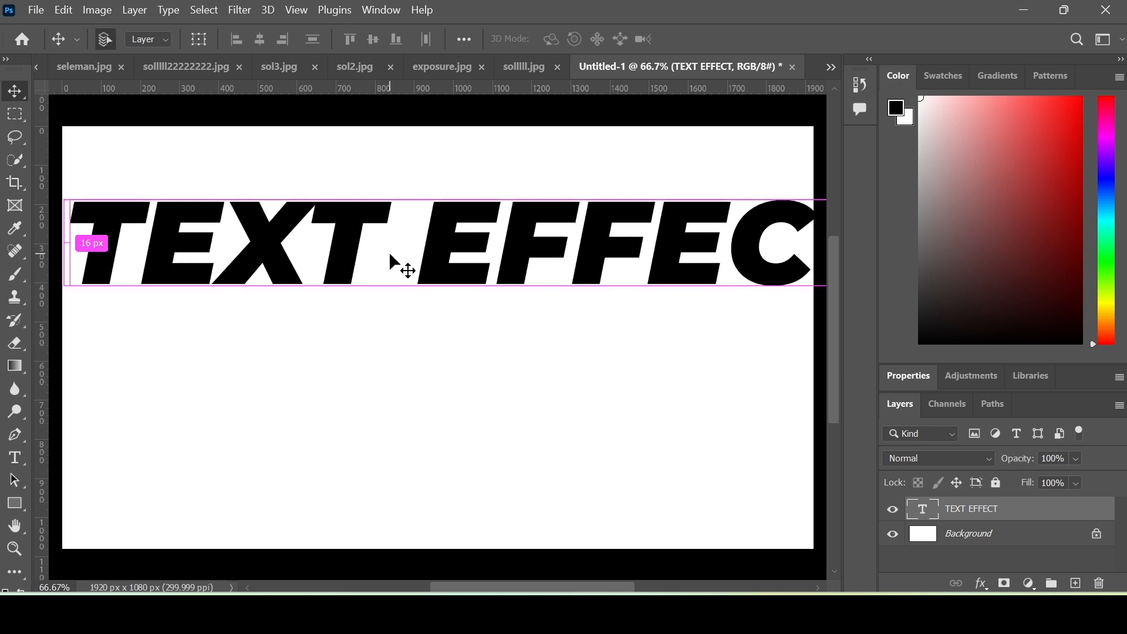
pyautogui.hotkey('ctrl', 't')
pyautogui.moveTo(57, 179); pyautogui.dragTo(169, 204)
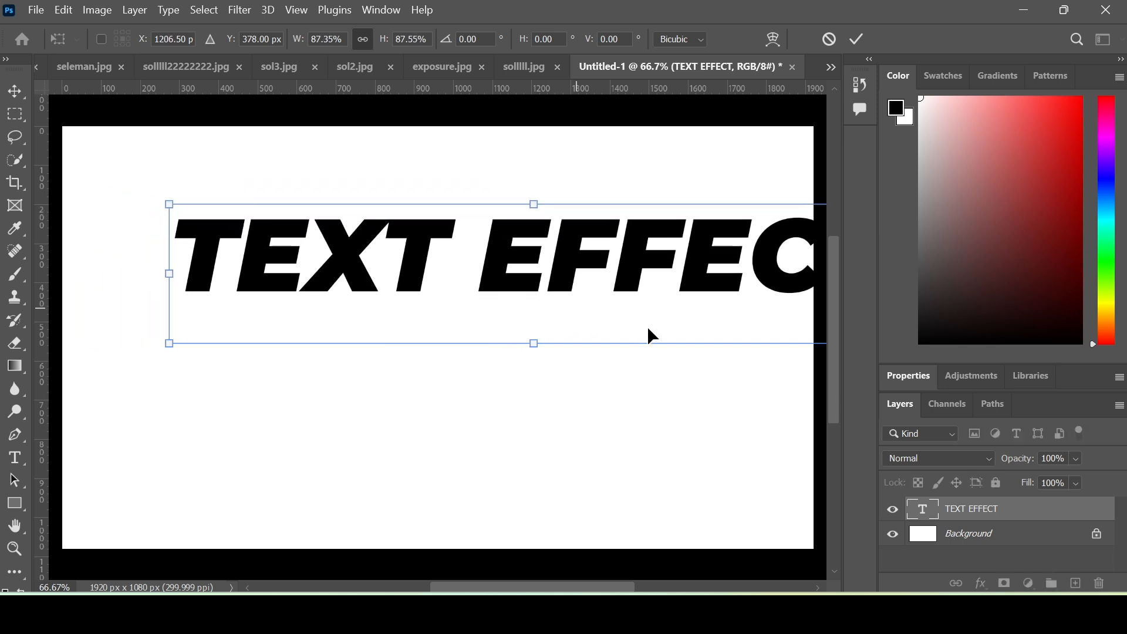
pyautogui.moveTo(609, 297); pyautogui.dragTo(525, 290)
pyautogui.moveTo(520, 291); pyautogui.dragTo(526, 290)
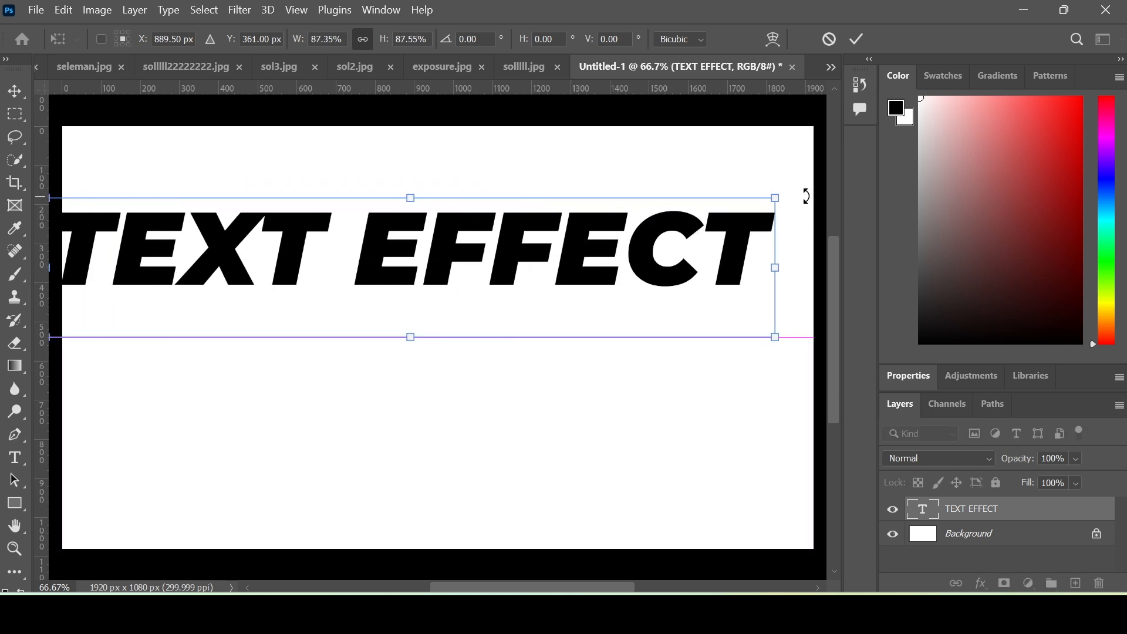
pyautogui.moveTo(769, 198); pyautogui.dragTo(634, 267)
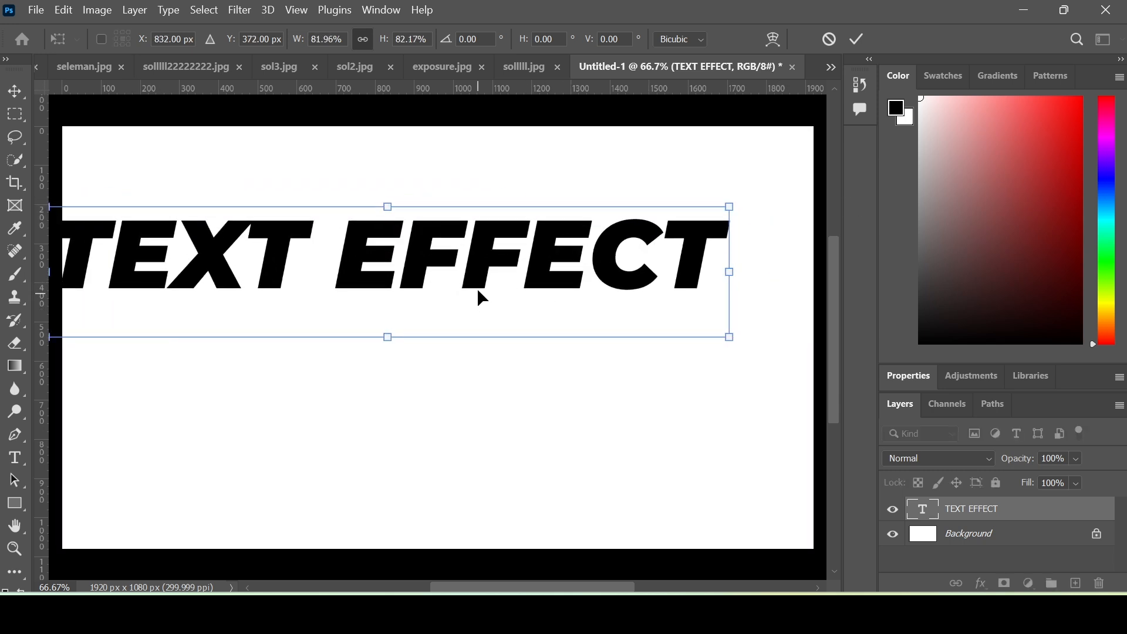
pyautogui.moveTo(520, 280)
pyautogui.mouseDown()
pyautogui.moveTo(533, 270)
pyautogui.moveTo(516, 258)
pyautogui.mouseUp()
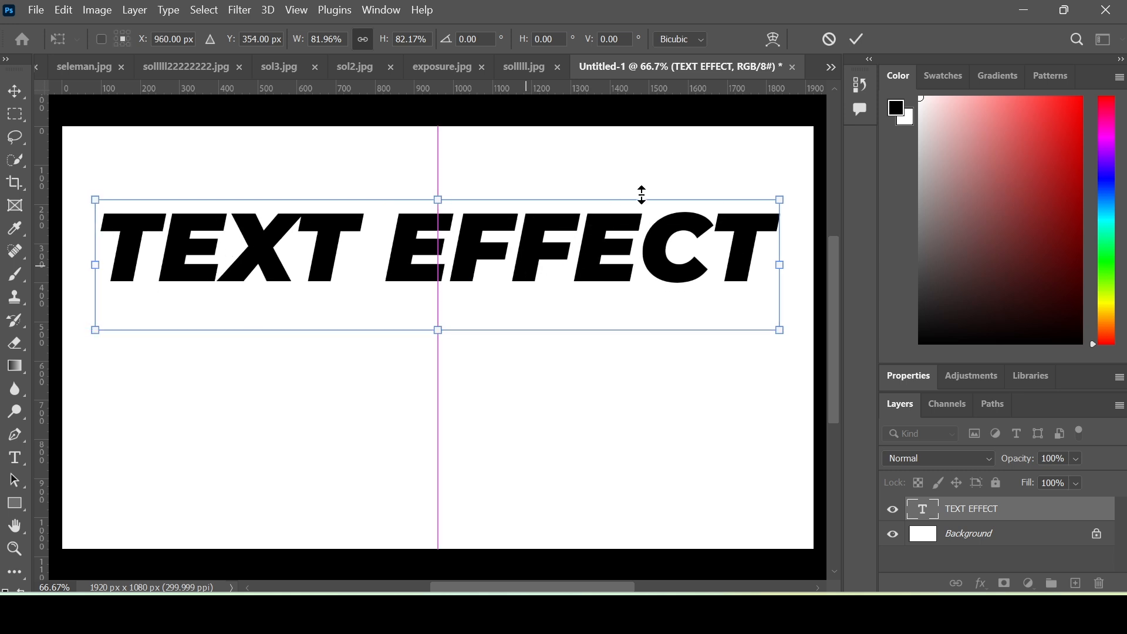
pyautogui.press('Return')
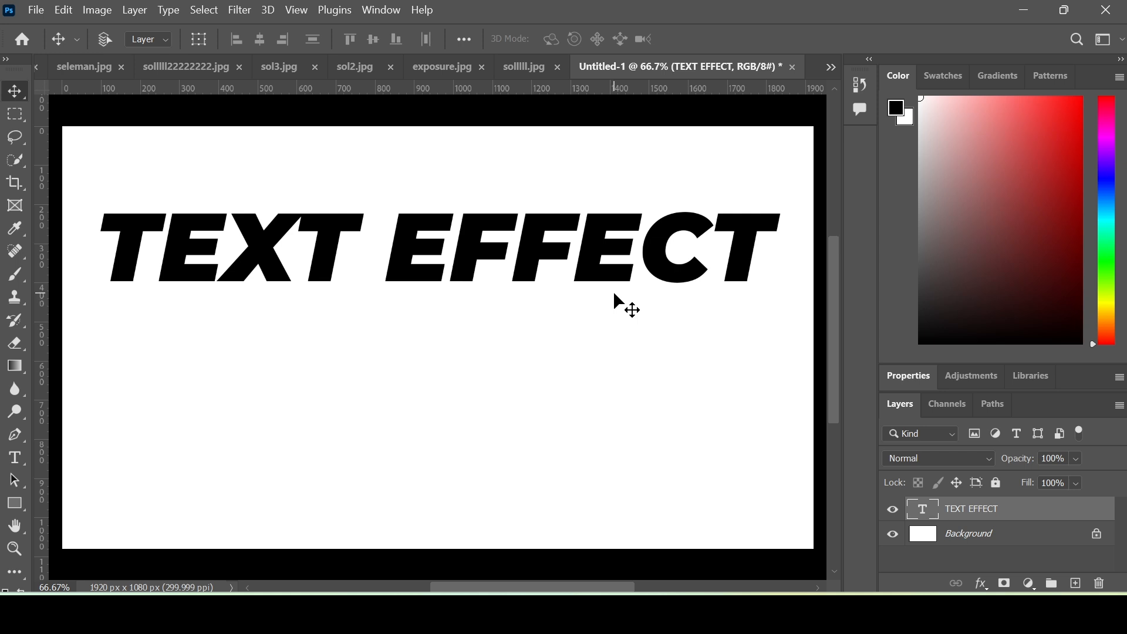
# - Apply a Drop Shadow to TEXT EFFECT: 52% opacity, 8 px distance, 35% spread, 8 px size
pyautogui.click(981, 584)
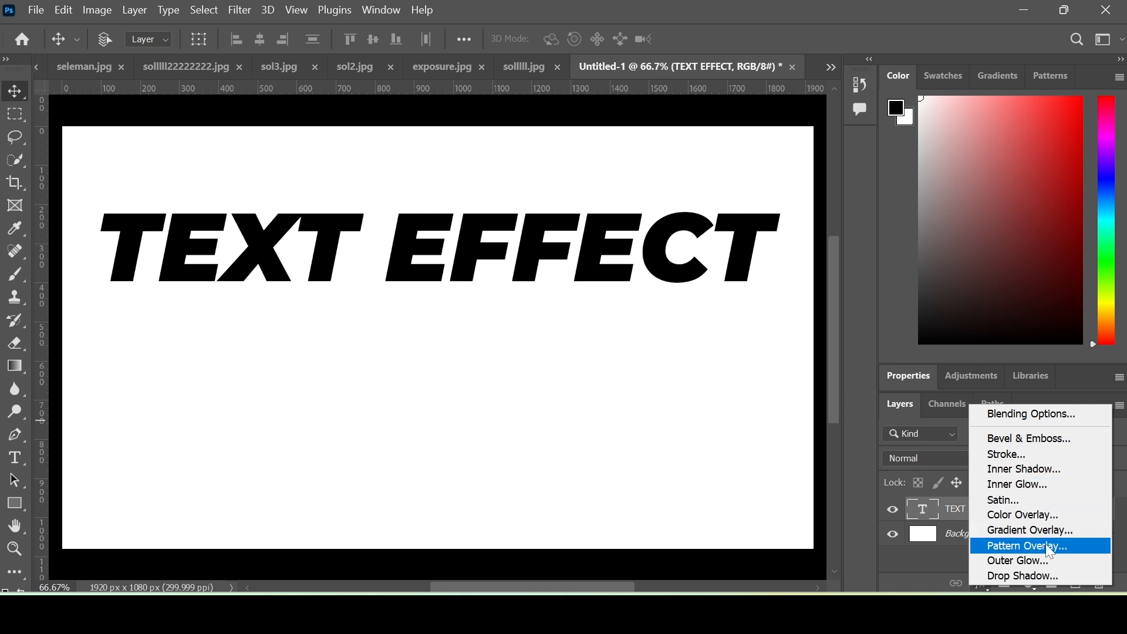
pyautogui.click(1052, 579)
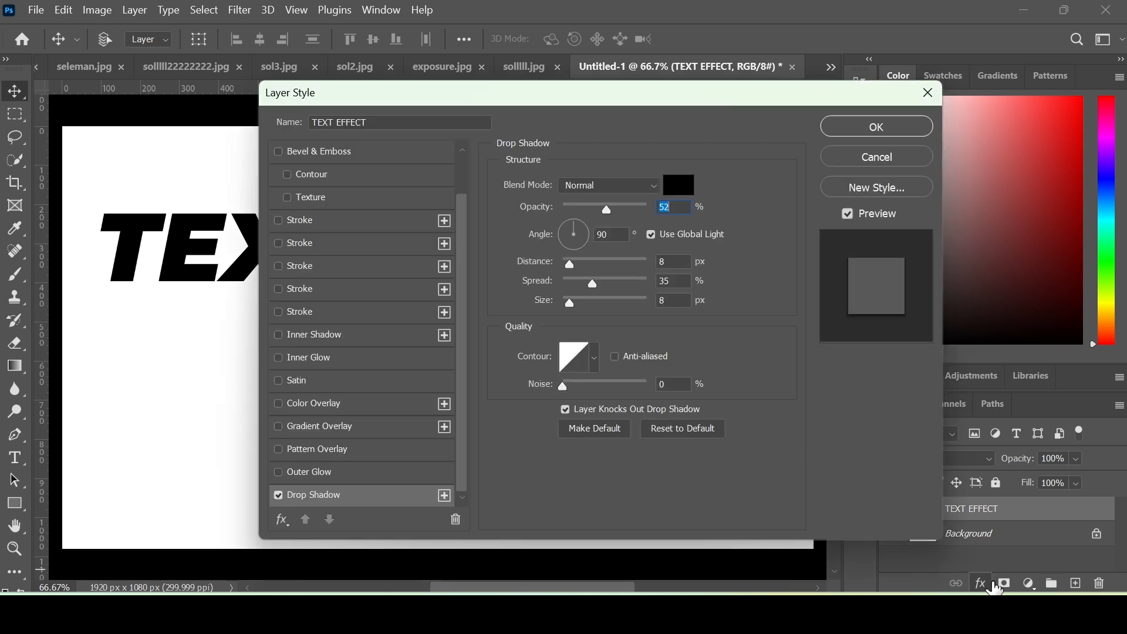
pyautogui.moveTo(604, 97); pyautogui.dragTo(753, 93)
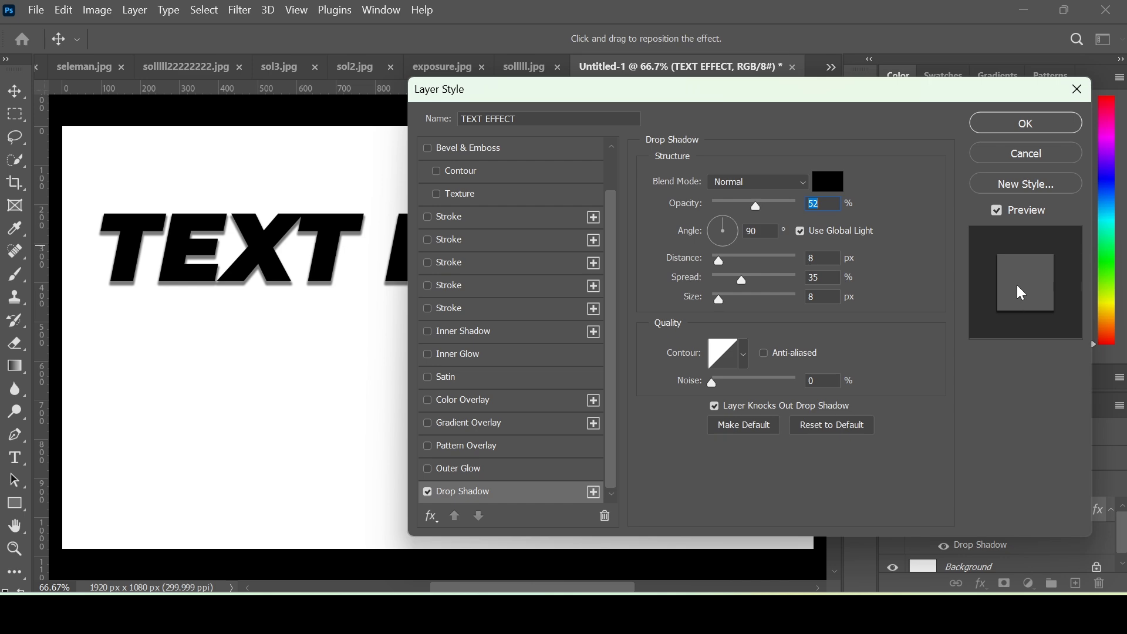
pyautogui.click(1004, 123)
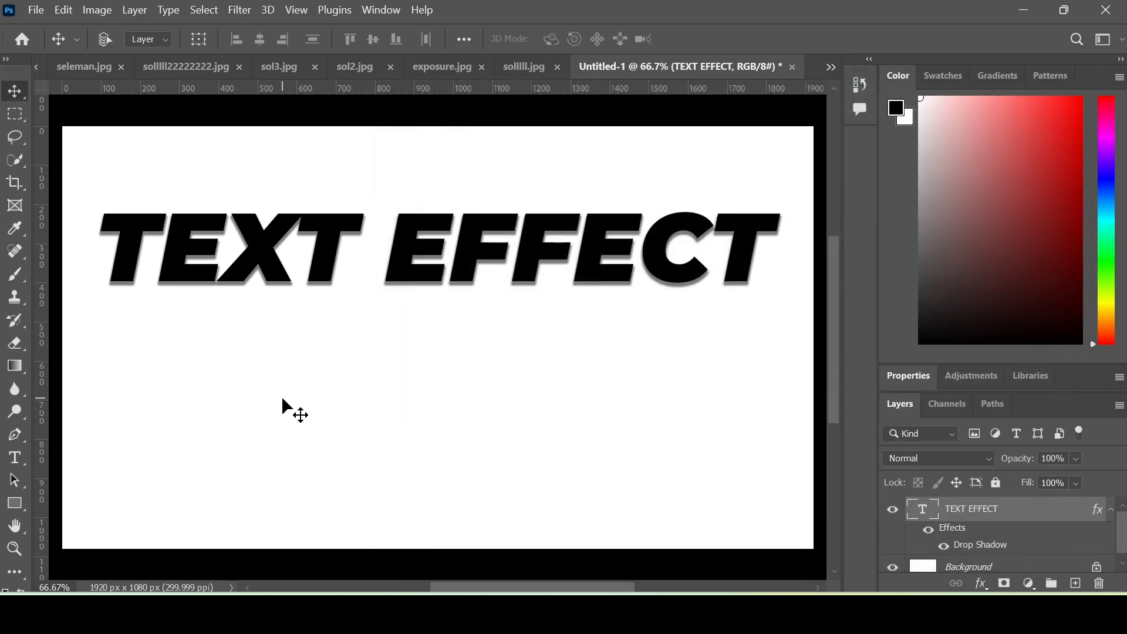
# - Add a smooth Inner Bevel to TEXT EFFECT with 386% depth and 27 px size
pyautogui.click(981, 584)
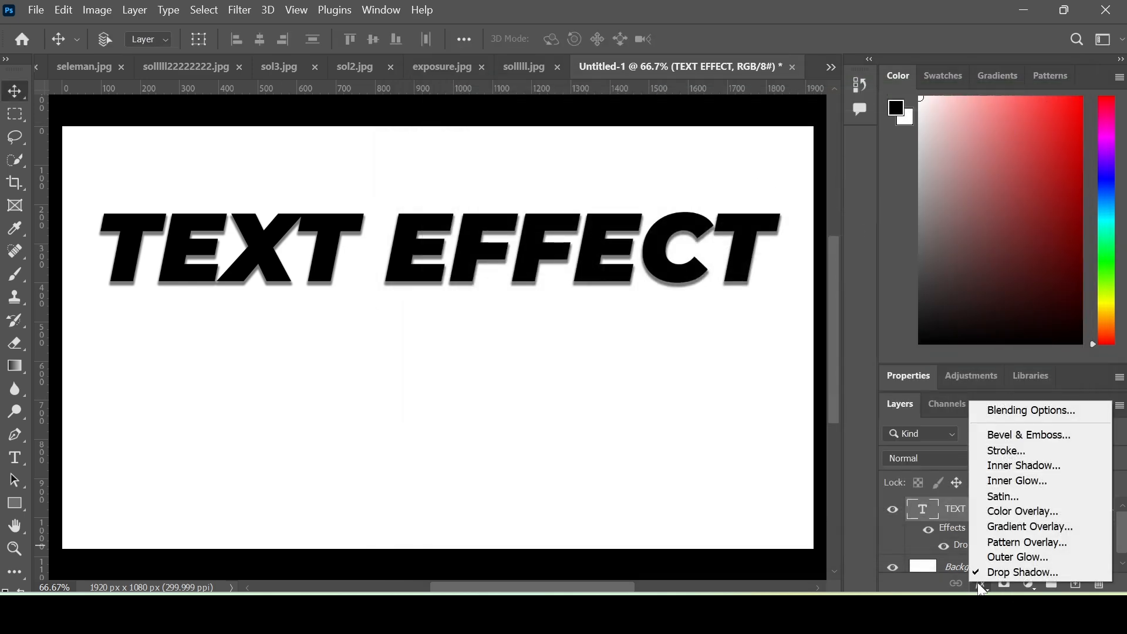
pyautogui.click(1010, 434)
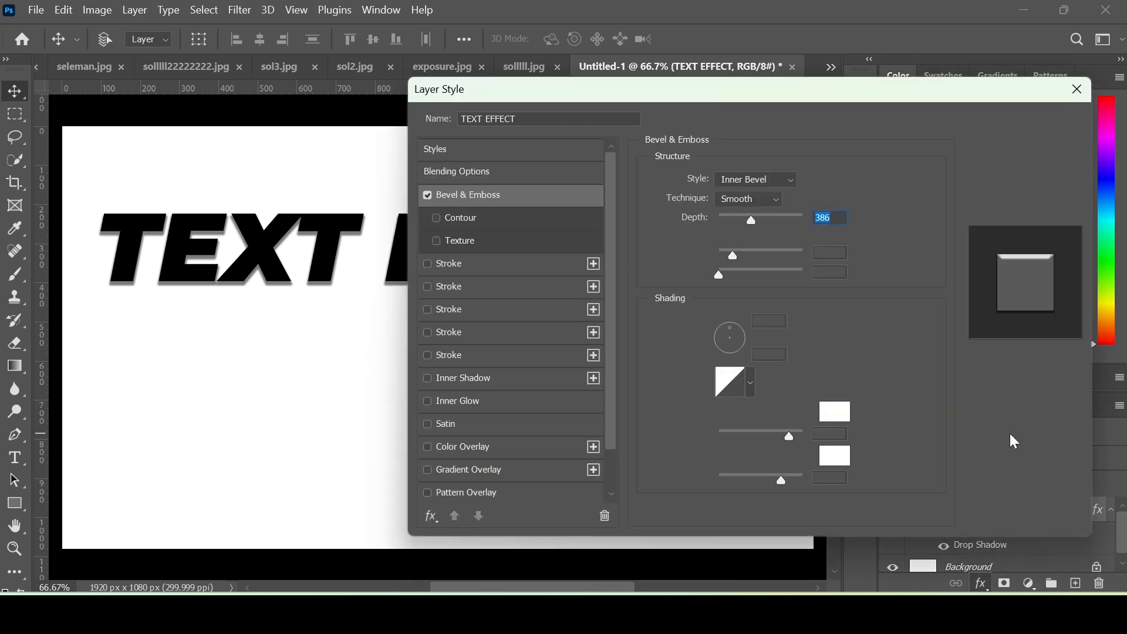
pyautogui.moveTo(539, 96); pyautogui.dragTo(662, 91)
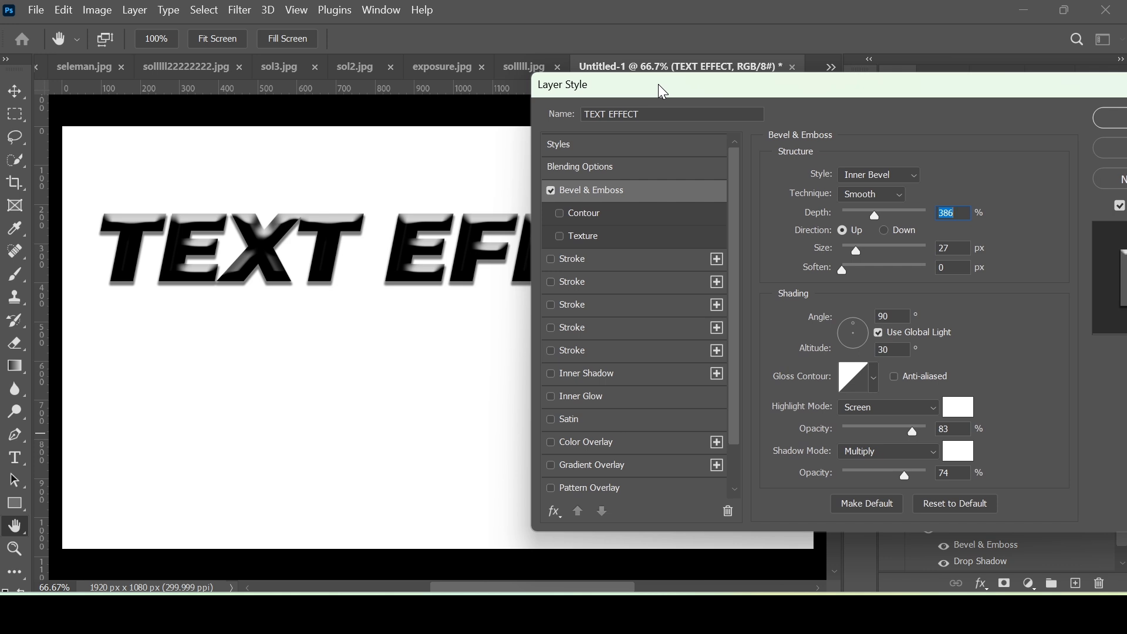
pyautogui.moveTo(658, 85); pyautogui.dragTo(691, 81)
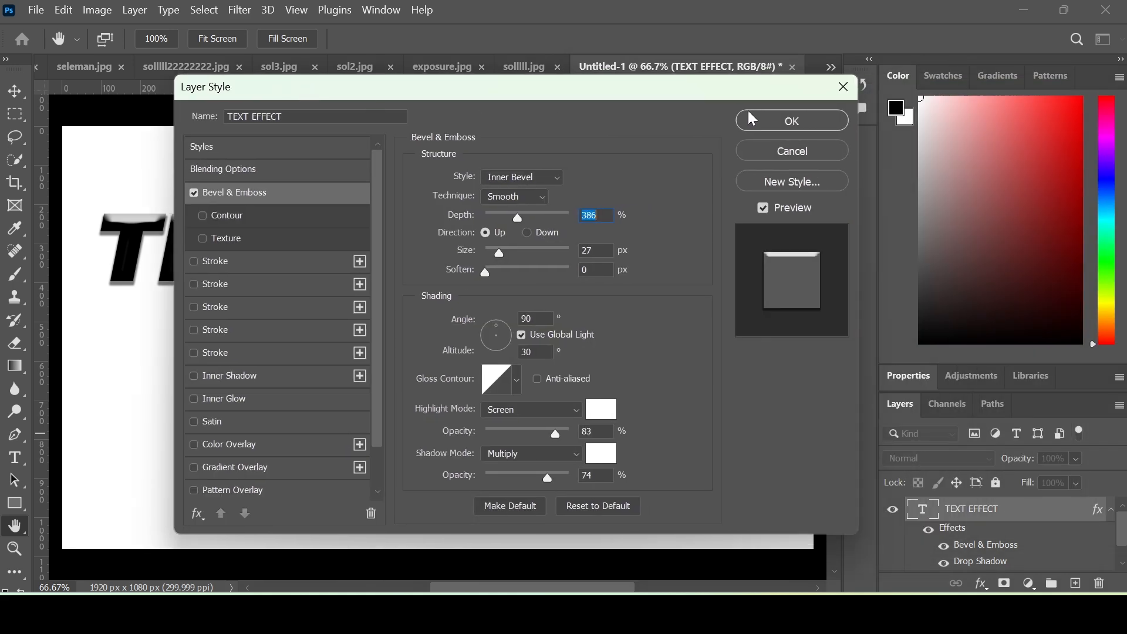
pyautogui.click(791, 121)
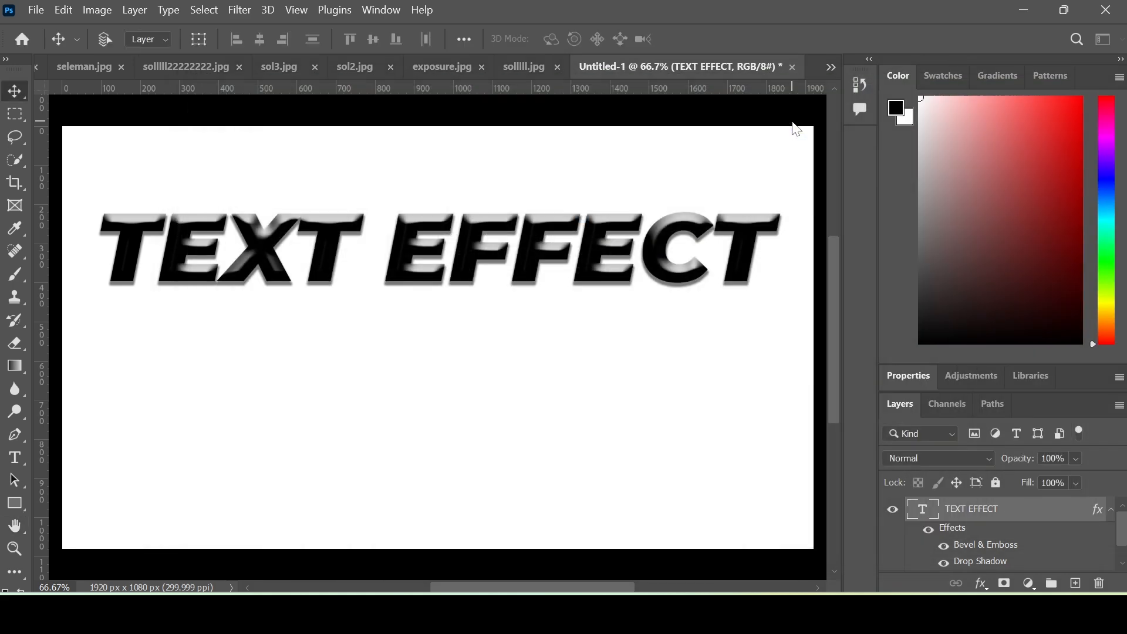
pyautogui.click(983, 587)
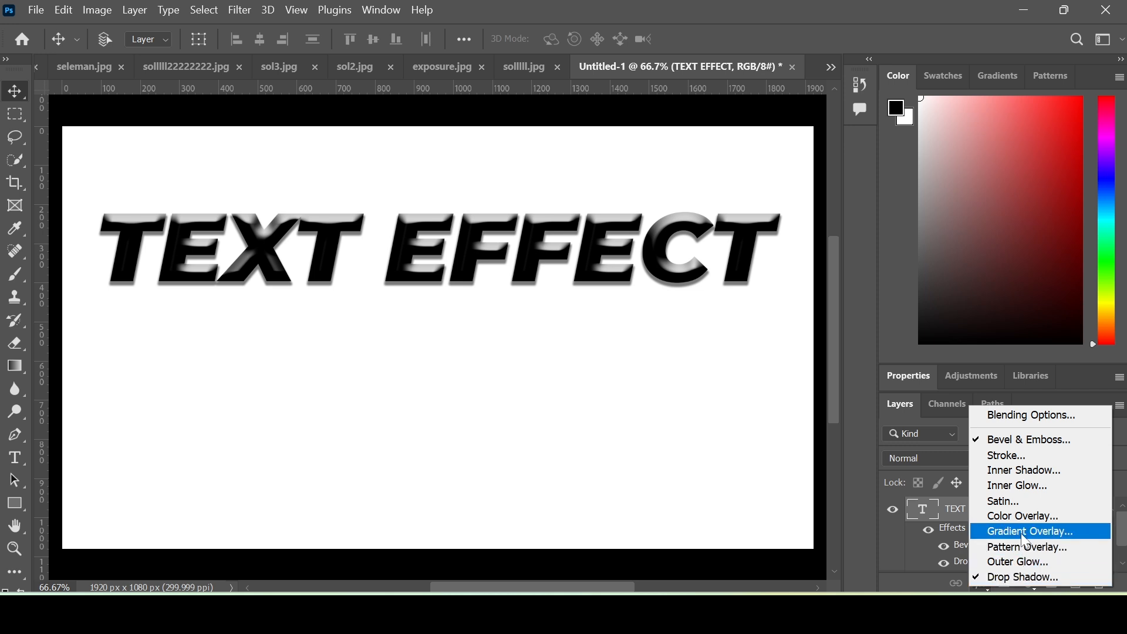
# - Add a Color Overlay of #39514c dark grey-green at 100% Normal to TEXT EFFECT
pyautogui.click(1023, 517)
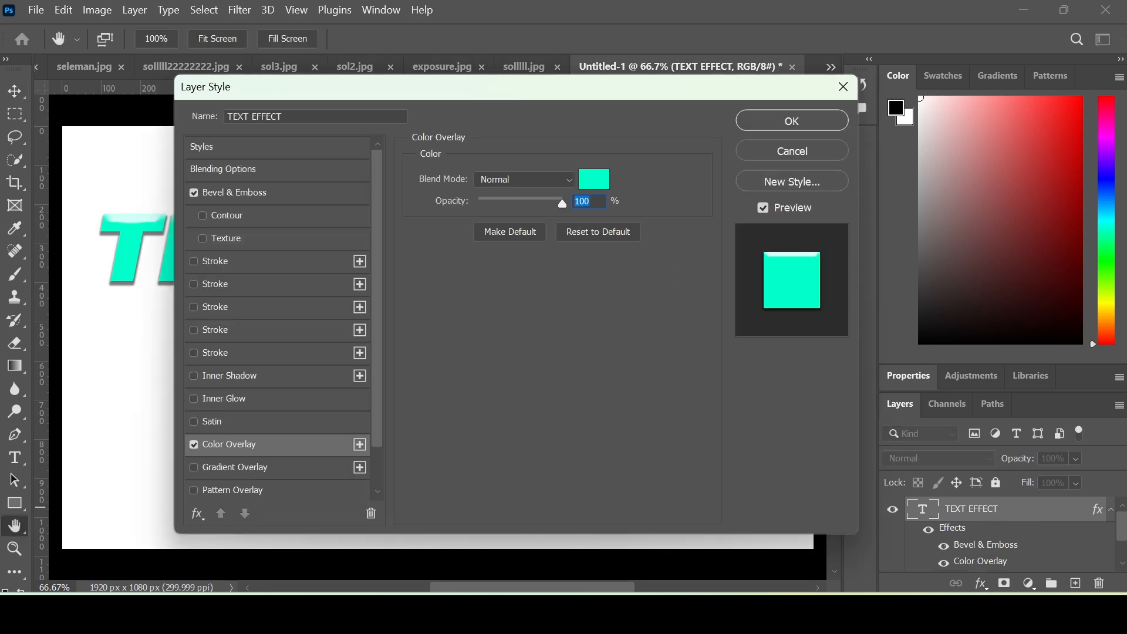
pyautogui.moveTo(496, 103); pyautogui.dragTo(426, 305)
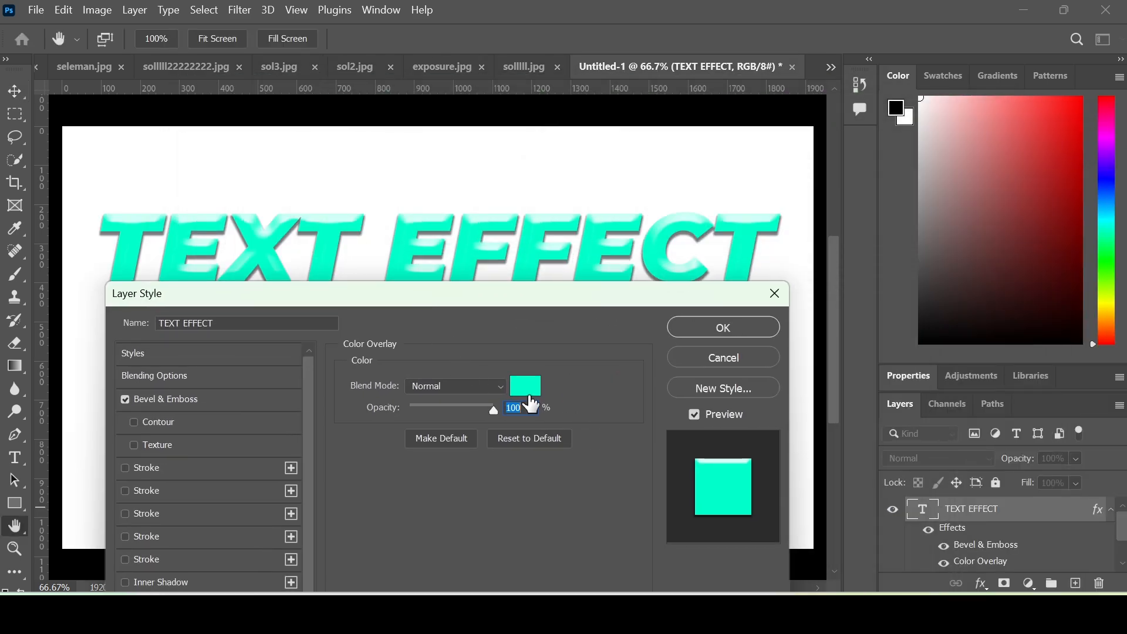
pyautogui.click(528, 392)
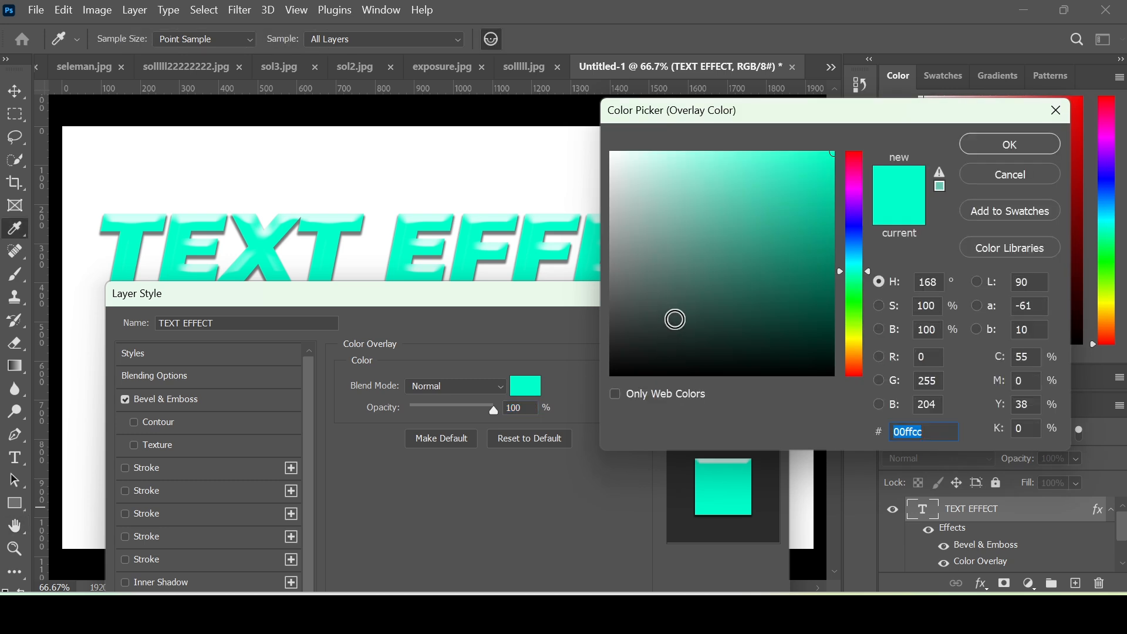
pyautogui.click(676, 320)
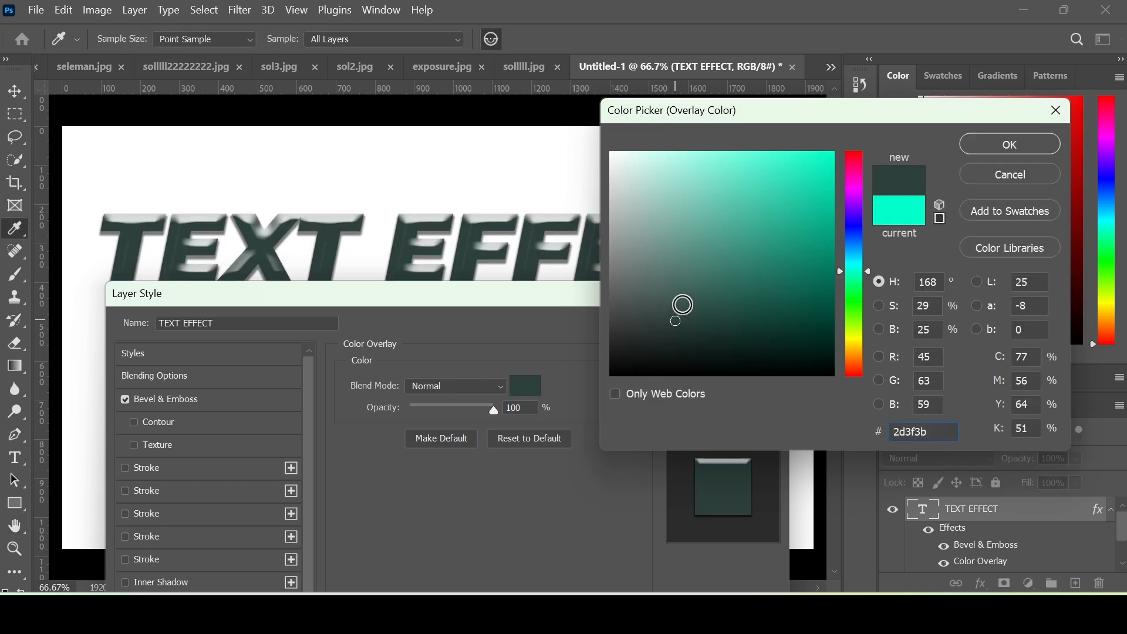
pyautogui.click(677, 304)
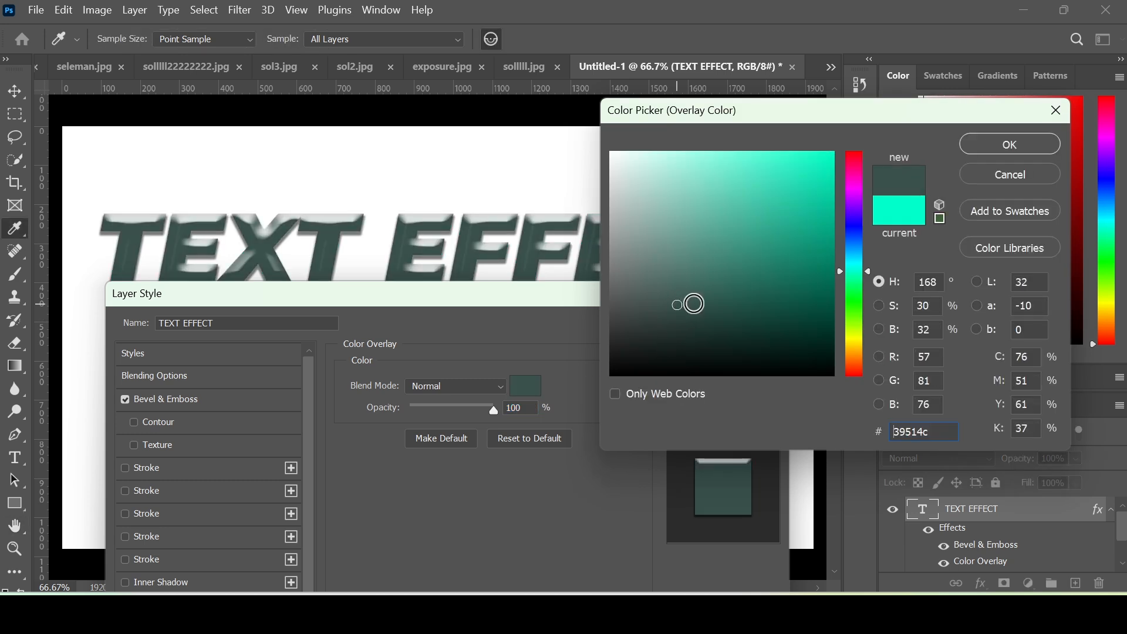
pyautogui.click(1012, 147)
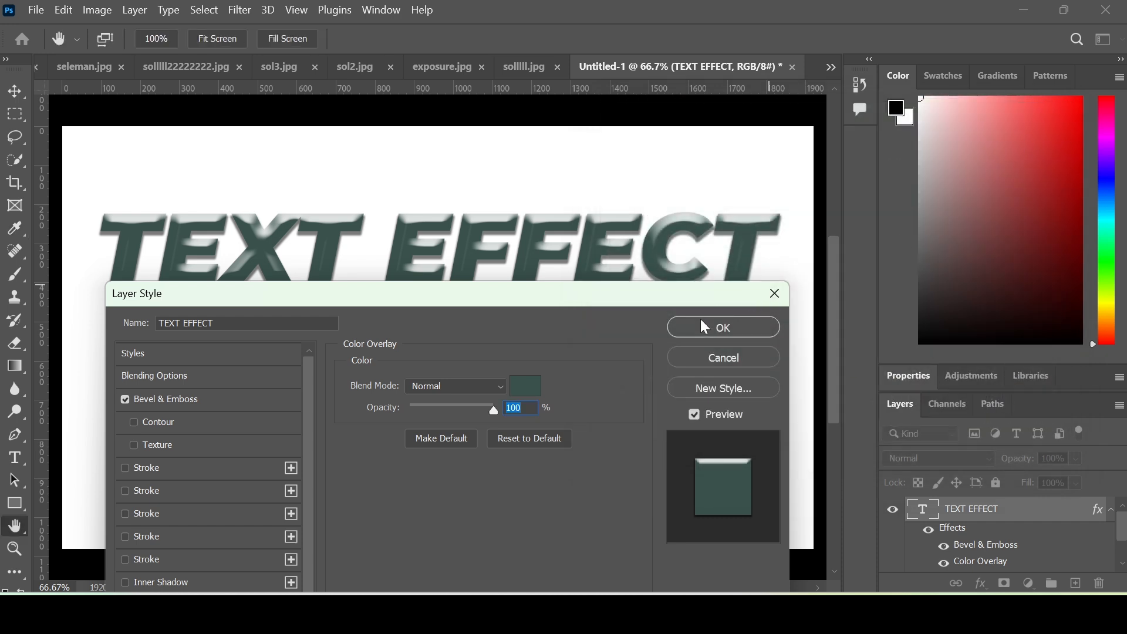
pyautogui.click(705, 326)
pyautogui.click(981, 583)
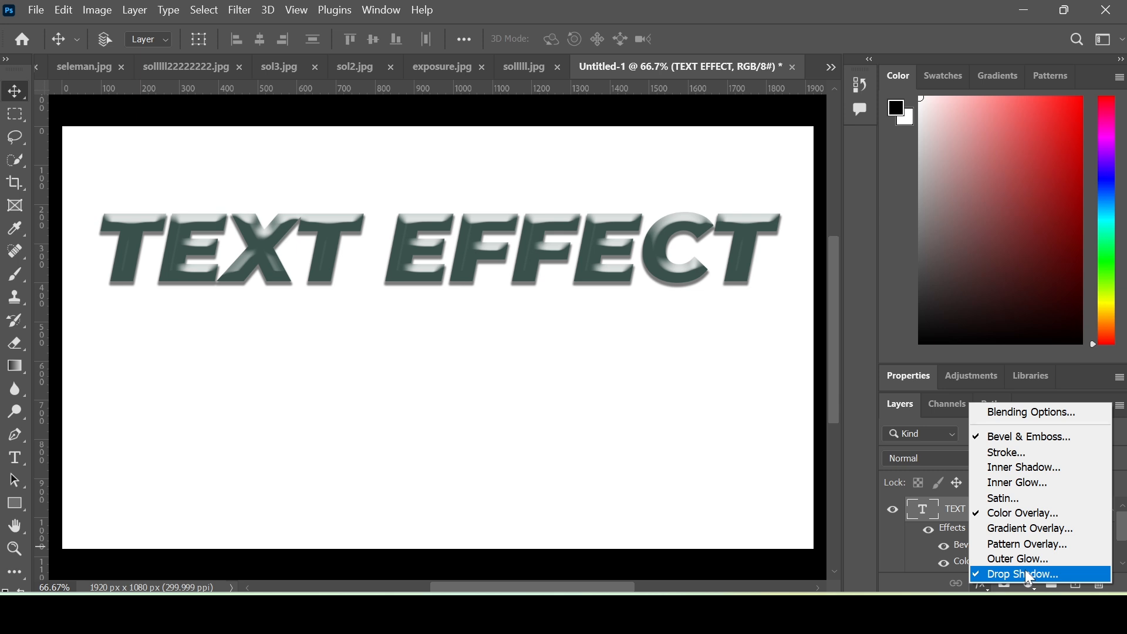
pyautogui.click(1034, 412)
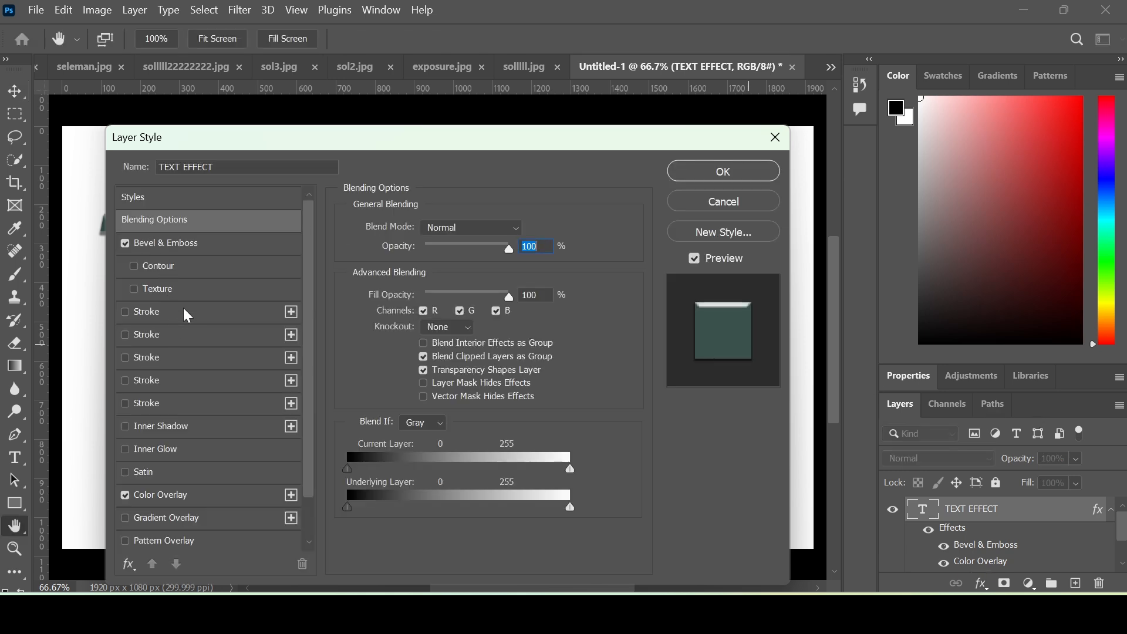
pyautogui.moveTo(392, 145); pyautogui.dragTo(612, 132)
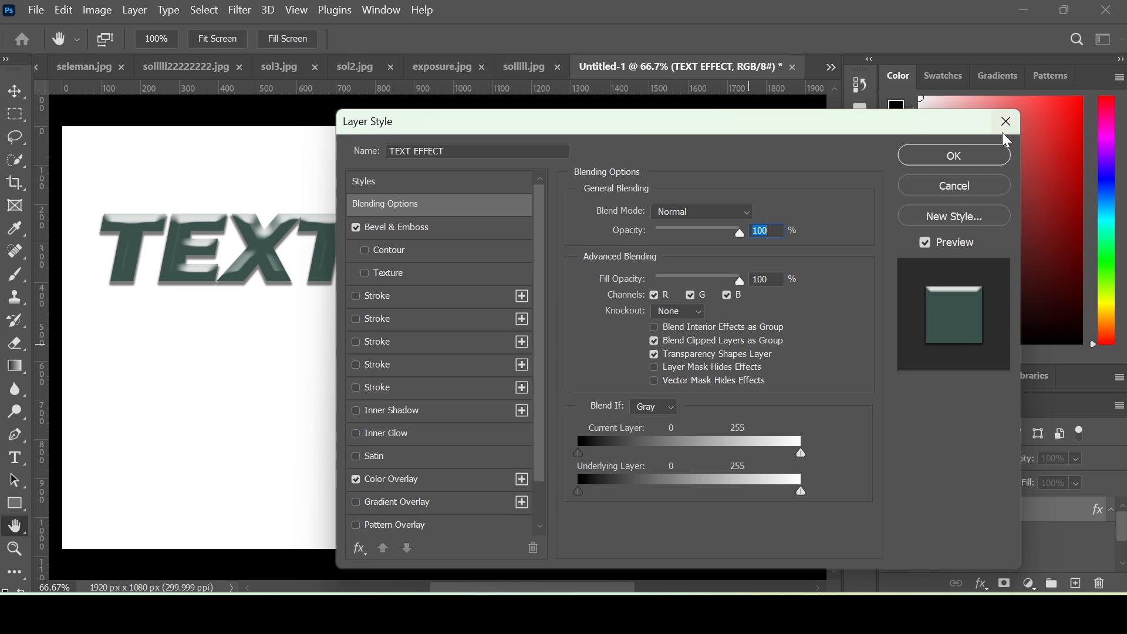
pyautogui.click(982, 154)
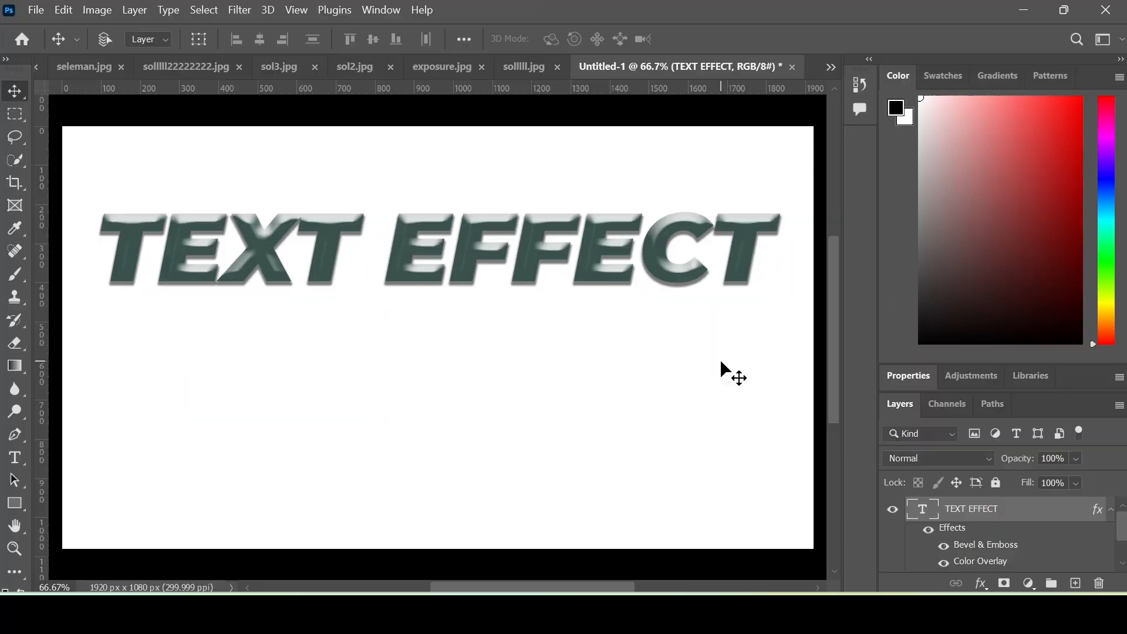
# - Create the new white-background 1920 × 1080 px document Untitled-2 from the File menu
pyautogui.click(37, 12)
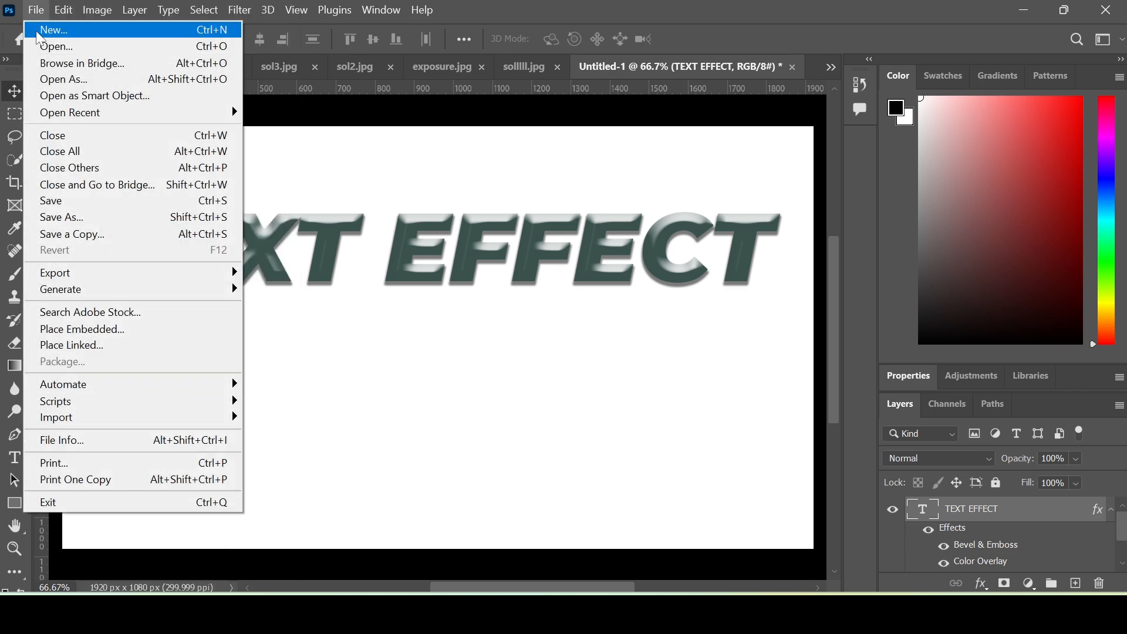
pyautogui.click(154, 32)
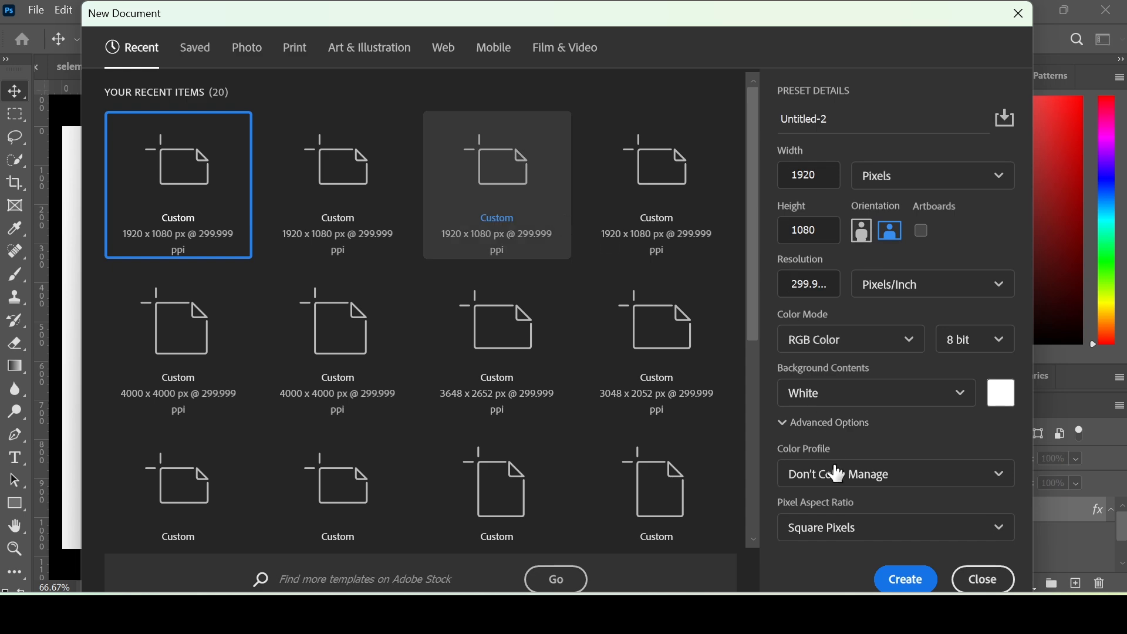
pyautogui.click(906, 579)
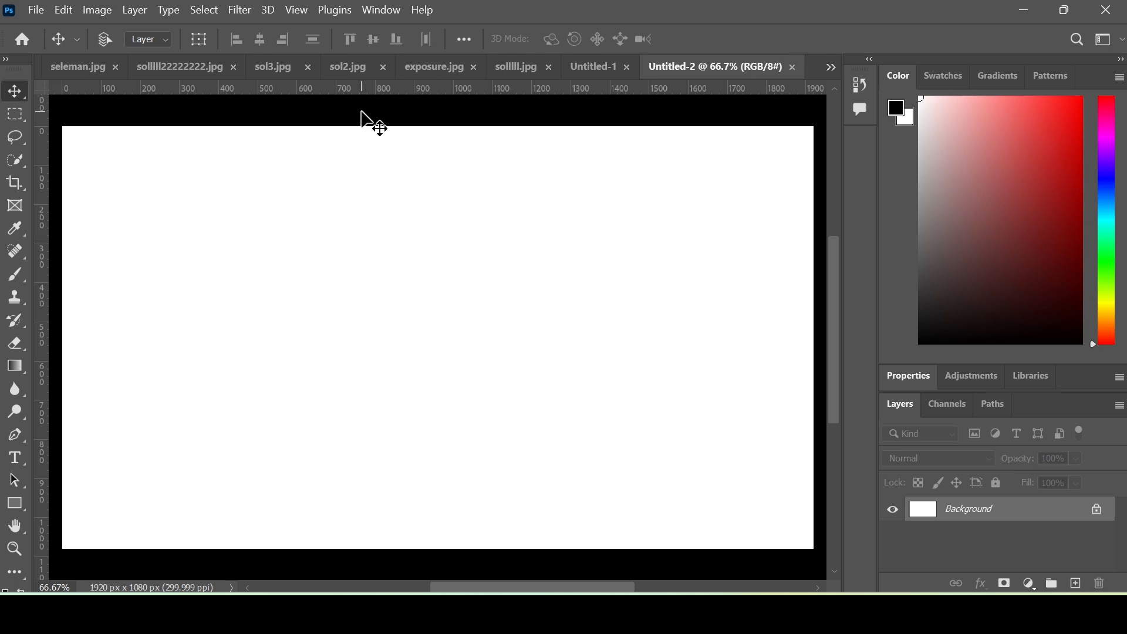
# - Add a New Guide Layout with 8 columns, 5 rows and 20 px gutters
pyautogui.click(304, 8)
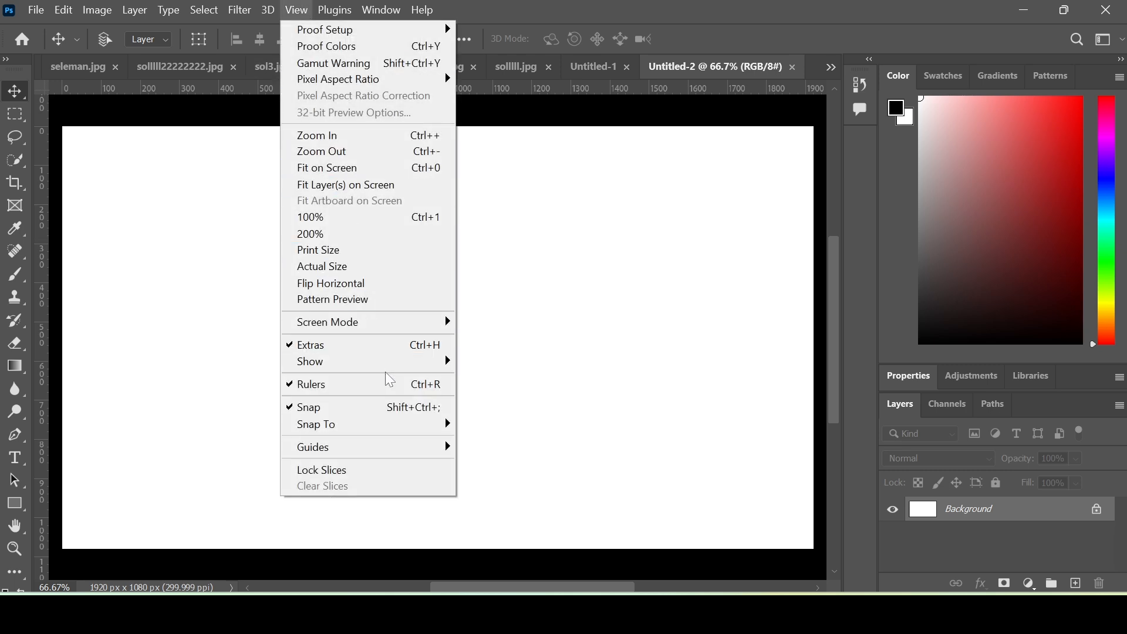
pyautogui.moveTo(405, 452)
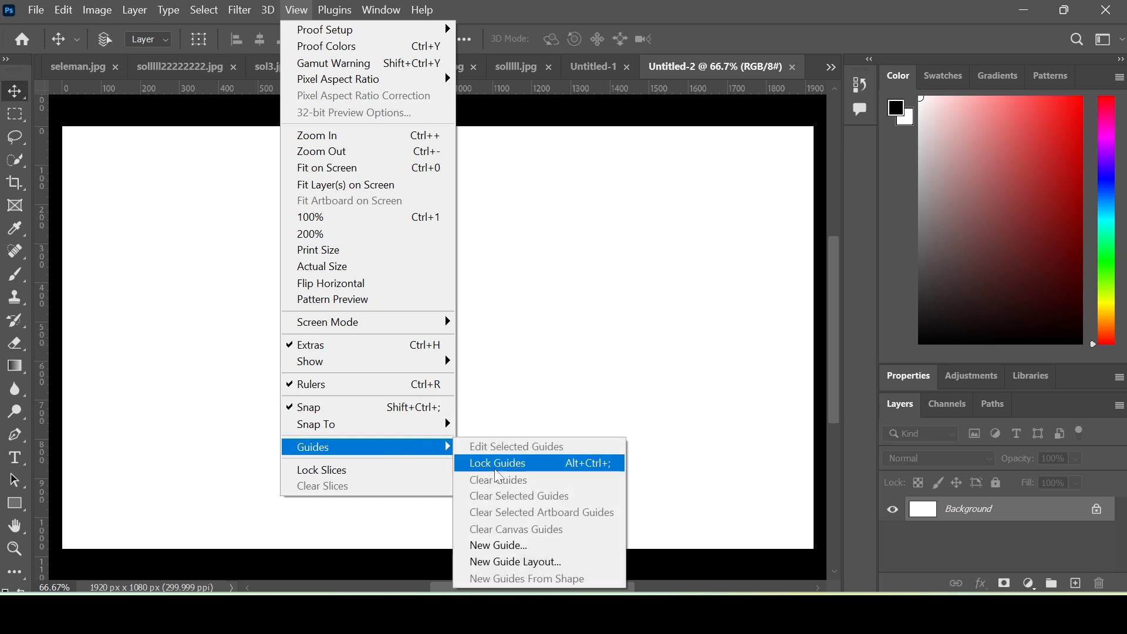
pyautogui.click(584, 564)
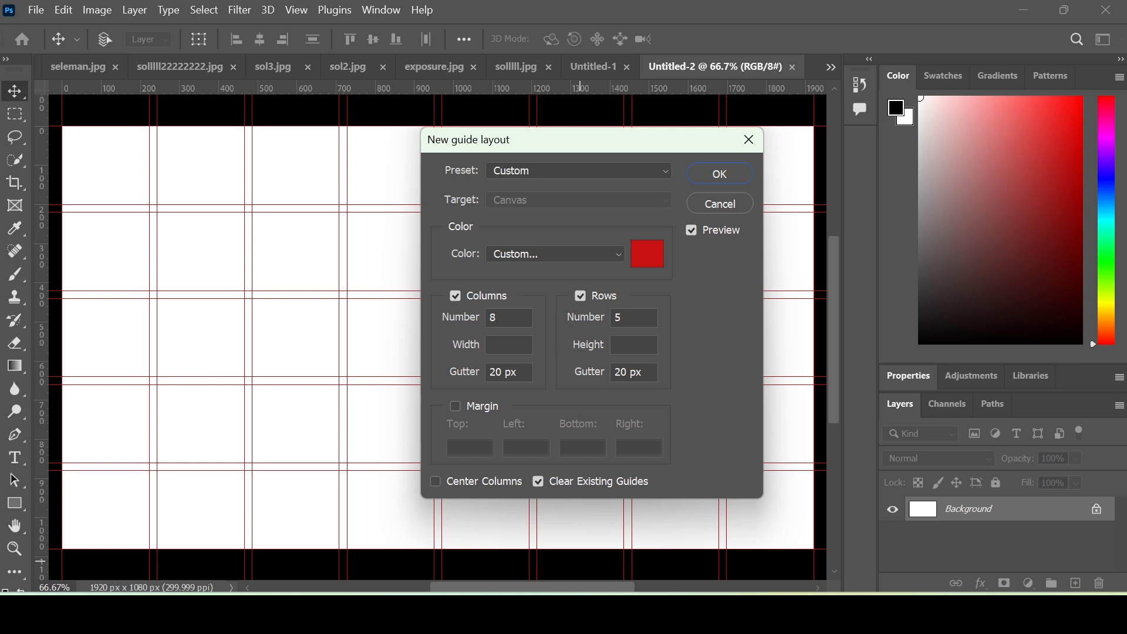
pyautogui.click(722, 174)
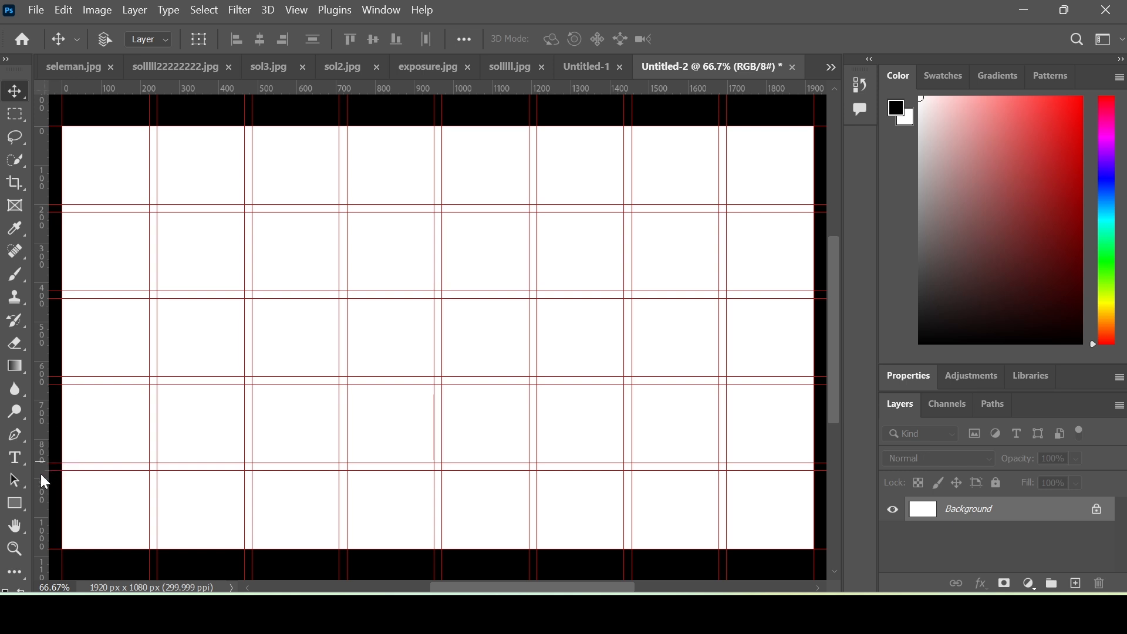
# - With the Line Tool, draw yellow lines along the guides, starting from the top-left
pyautogui.click(23, 509)
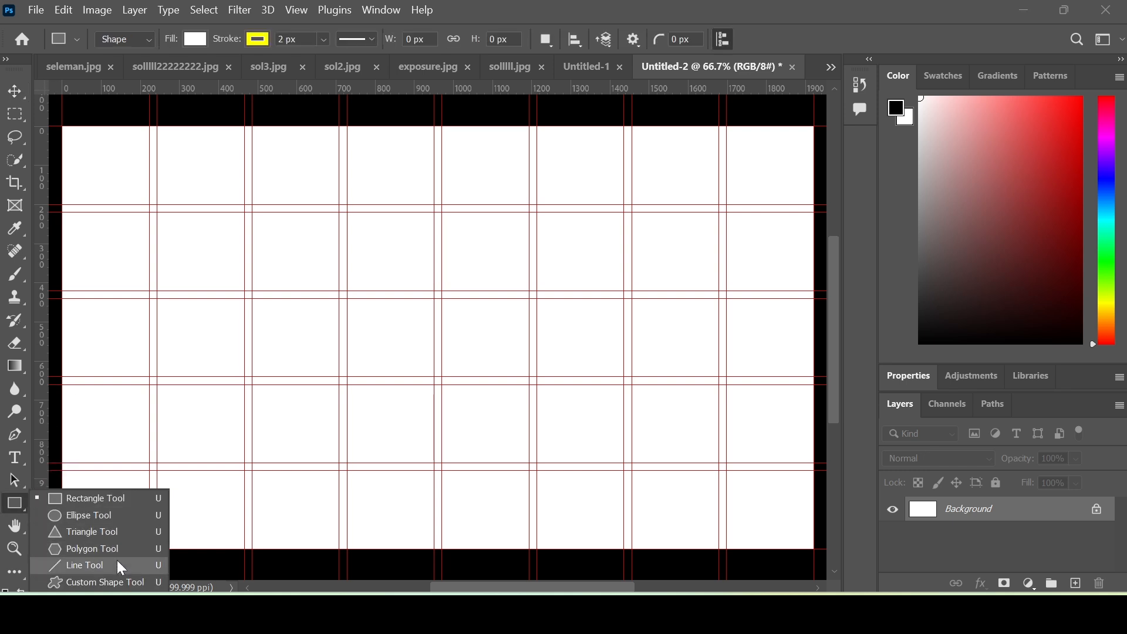
pyautogui.click(118, 562)
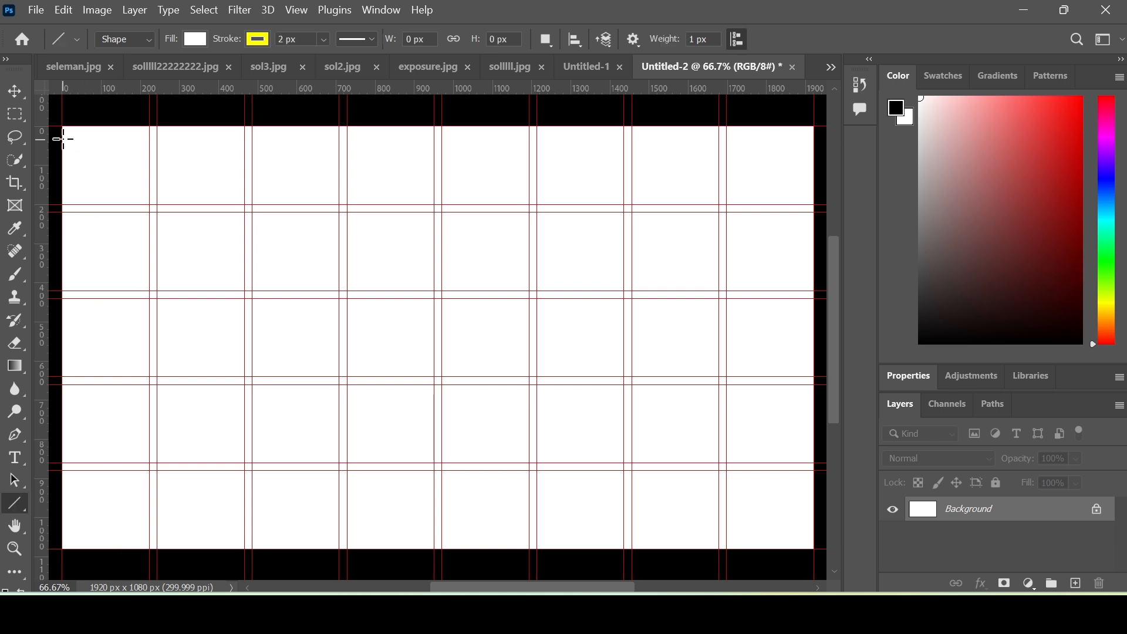
pyautogui.moveTo(63, 127); pyautogui.dragTo(61, 558)
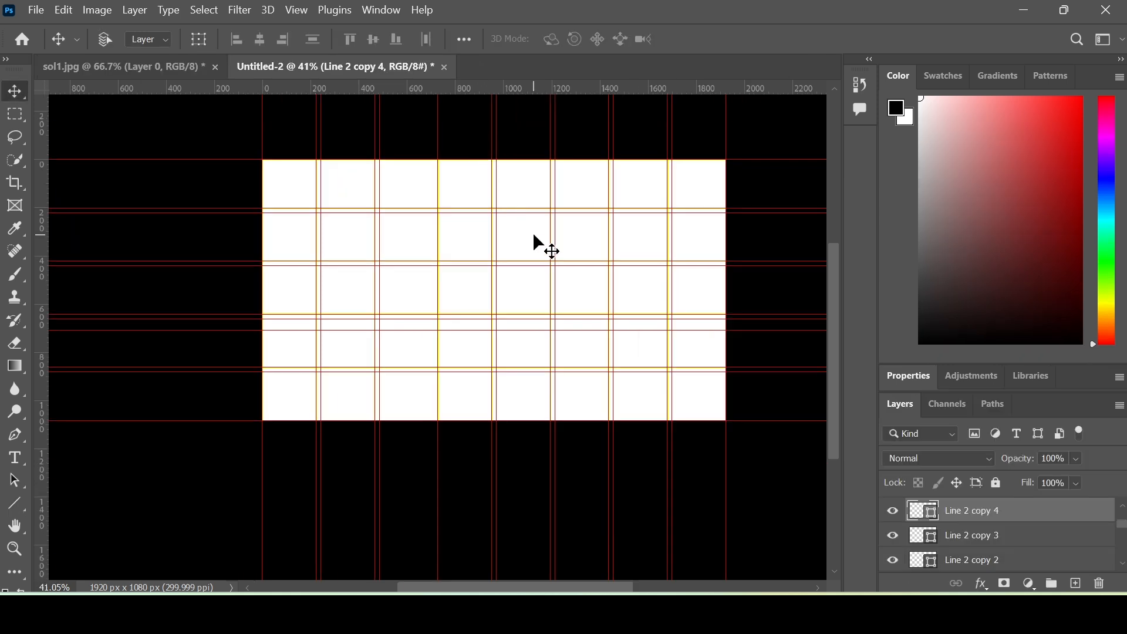
# - Select all Line layers from Line 2 copy 7 down and convert them to one smart object
pyautogui.scroll(2, 1033, 526)
pyautogui.scroll(1, 1033, 527)
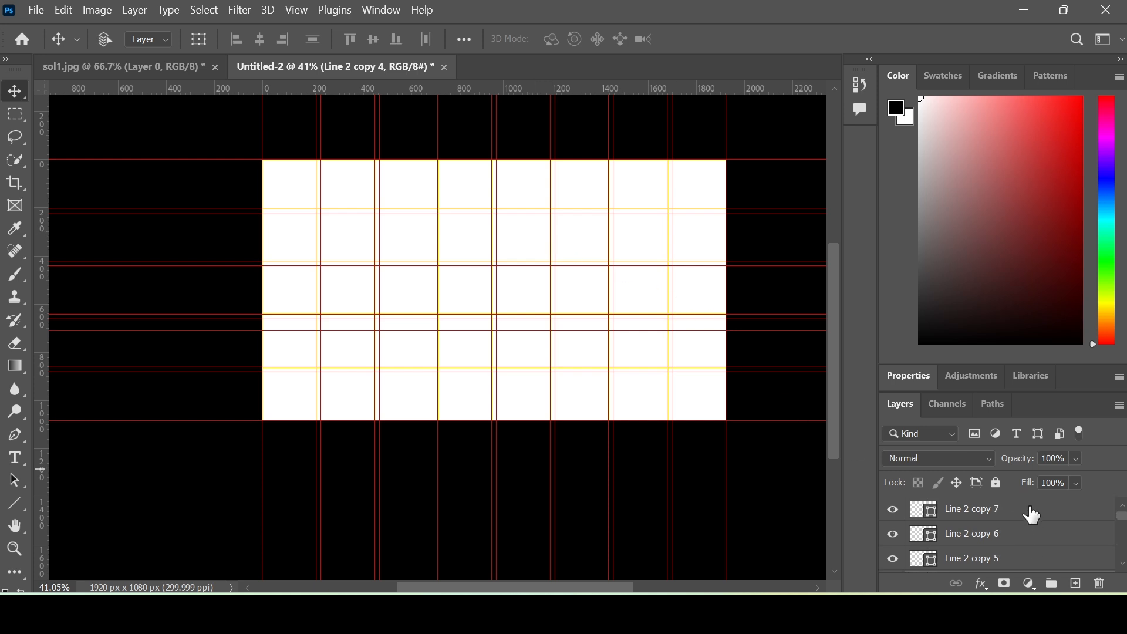
pyautogui.click(1033, 515)
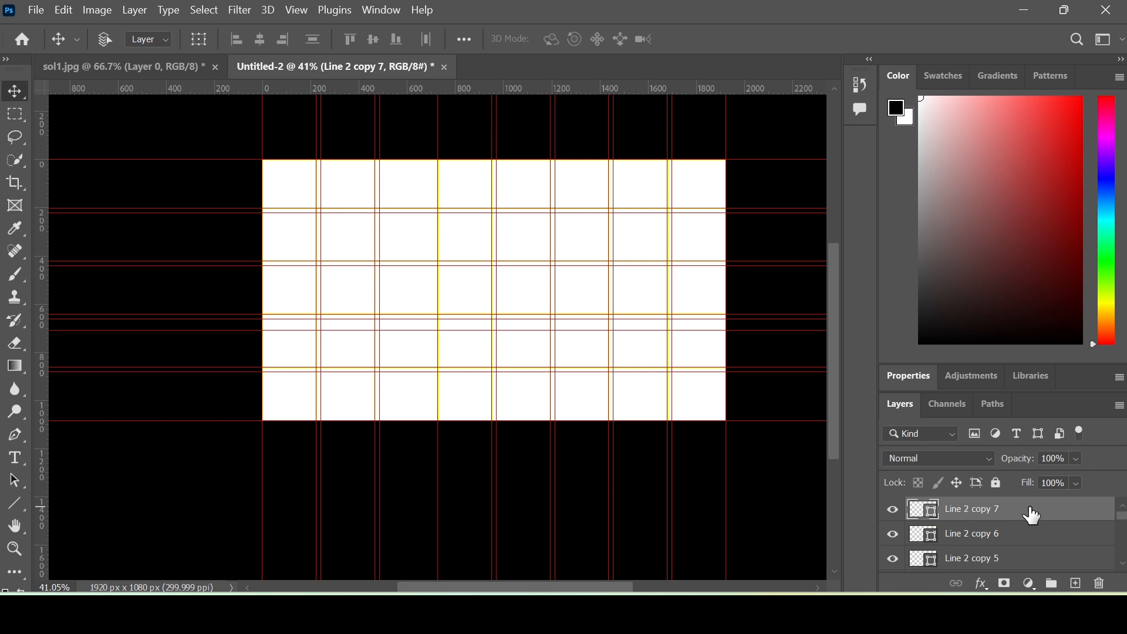
pyautogui.scroll(-7, 1030, 520)
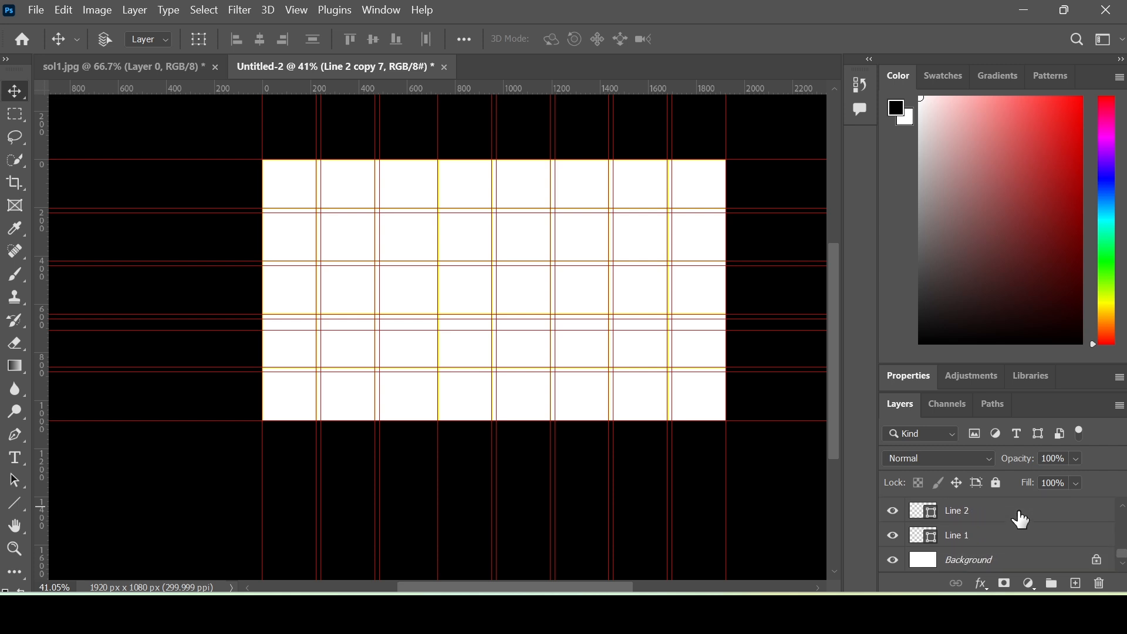
pyautogui.keyDown('shift'); pyautogui.click(1013, 544); pyautogui.keyUp('shift')
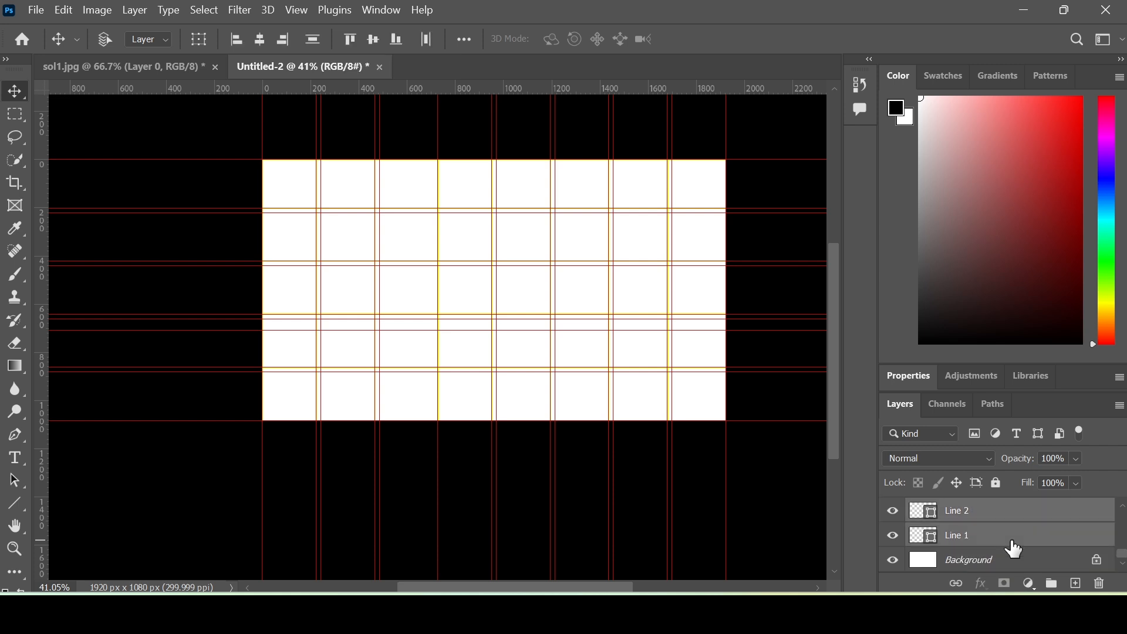
pyautogui.rightClick(1010, 542)
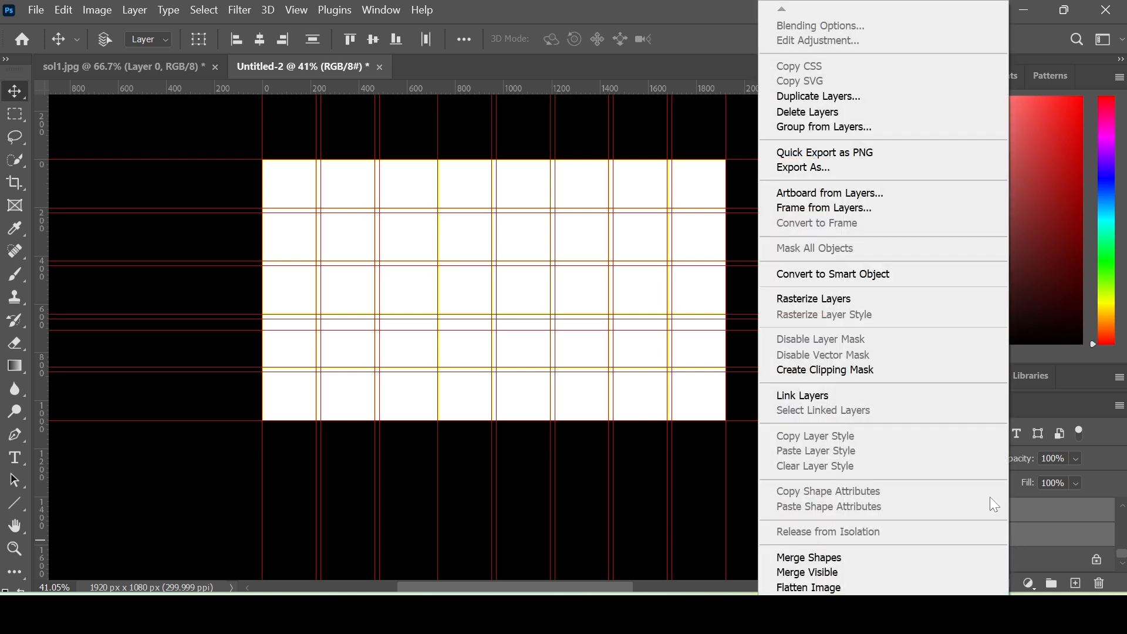
pyautogui.click(892, 274)
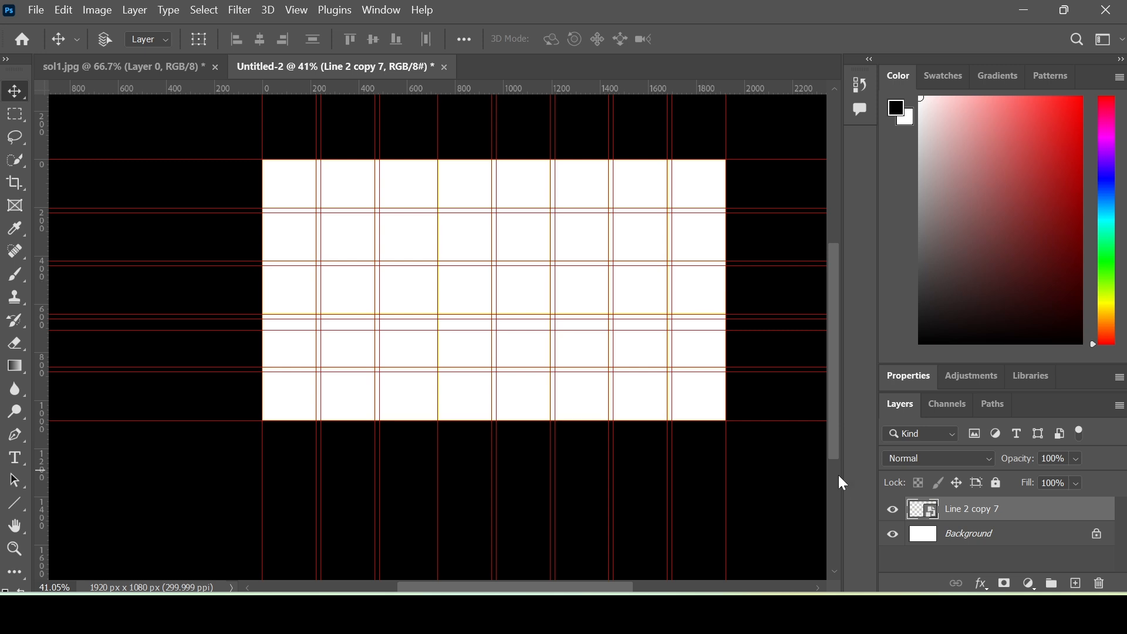
# - Add a black solid Color Fill 1 layer
pyautogui.click(1030, 584)
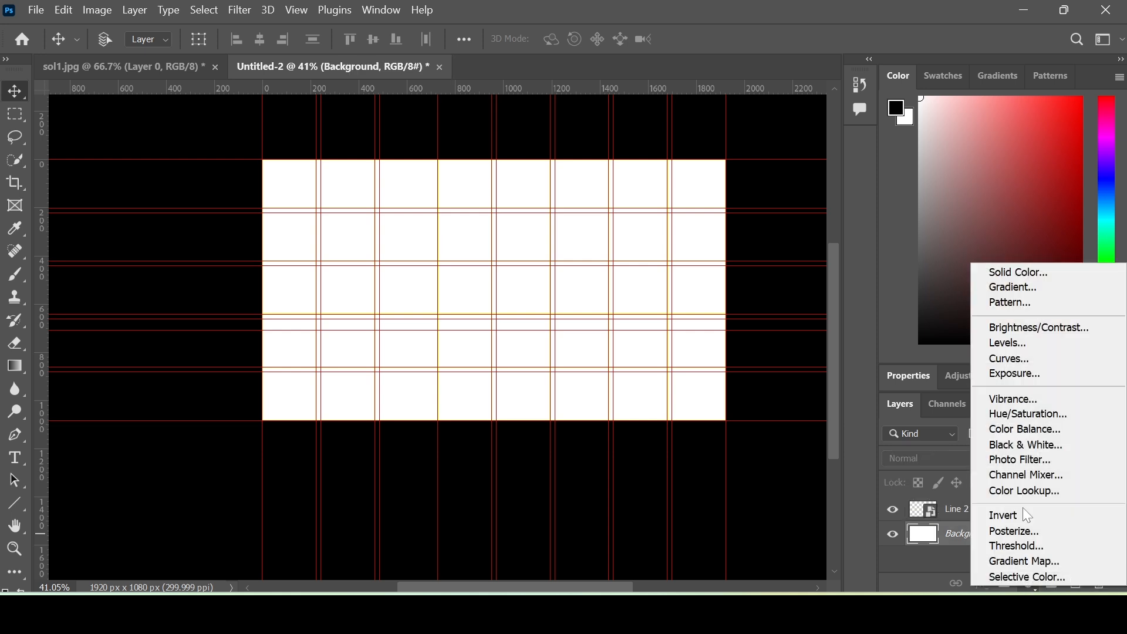
pyautogui.click(1015, 271)
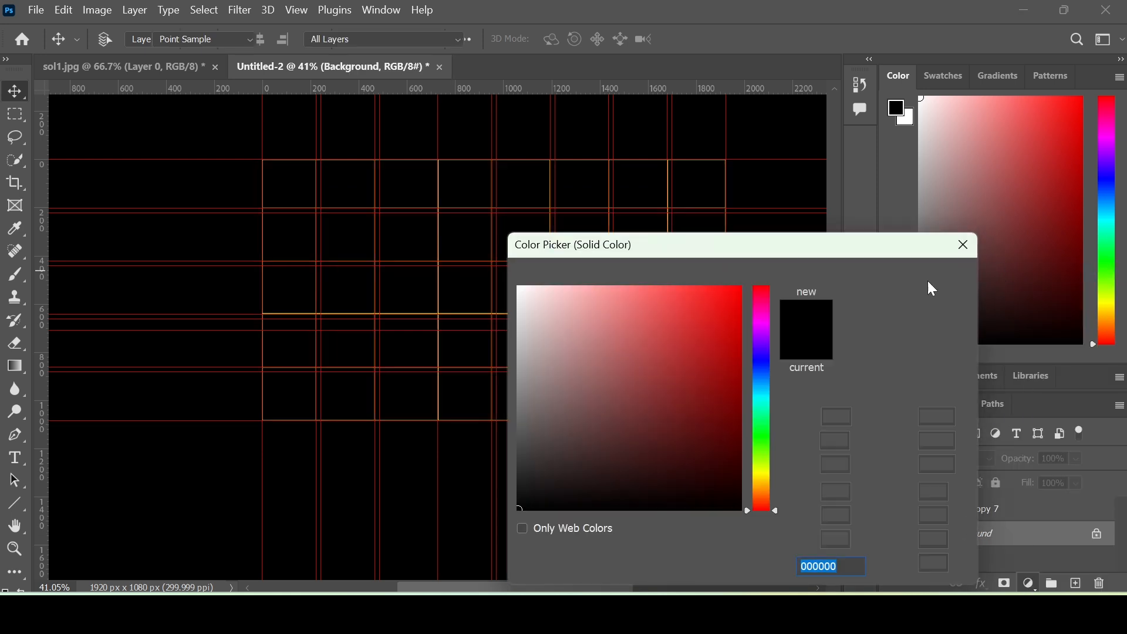
pyautogui.click(902, 284)
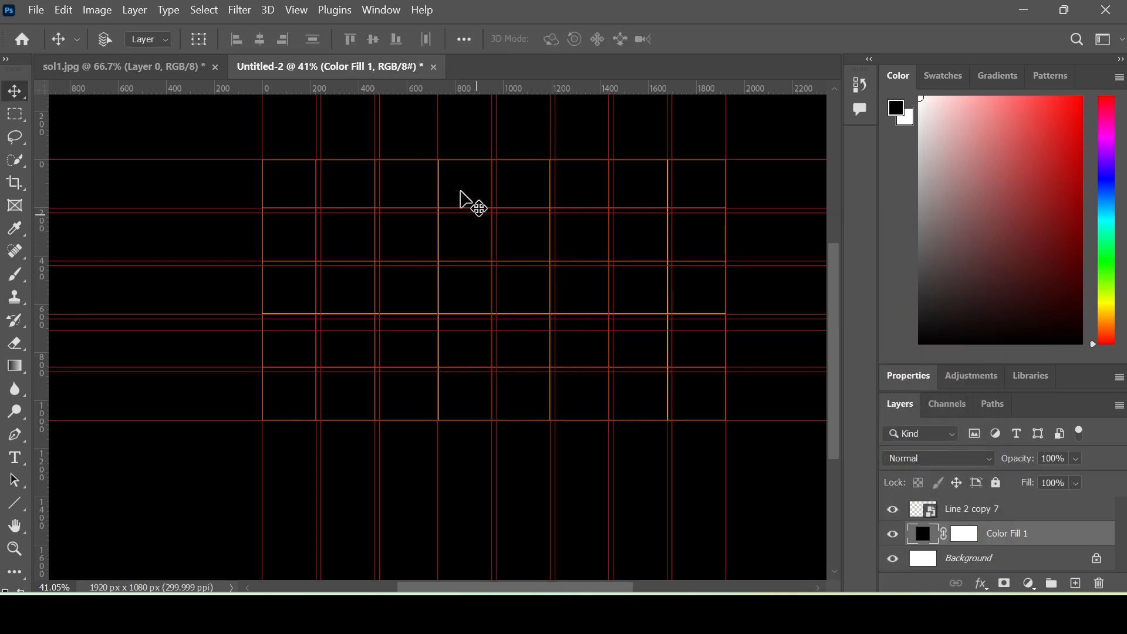
# - Clear all guides from the canvas via View > Guides
pyautogui.click(297, 10)
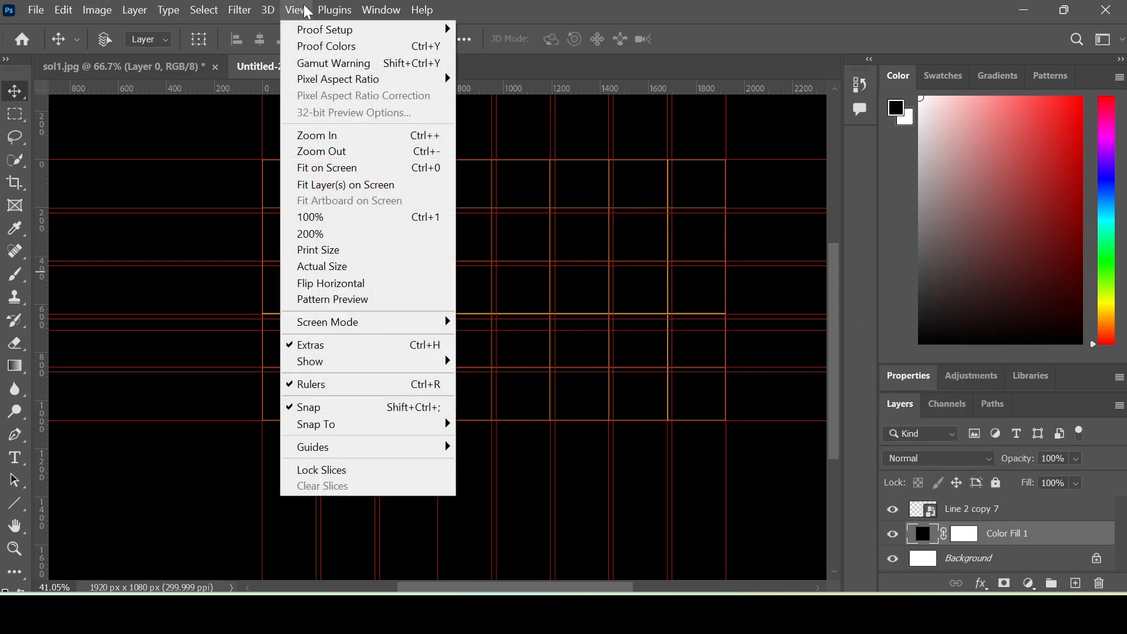
pyautogui.moveTo(352, 453)
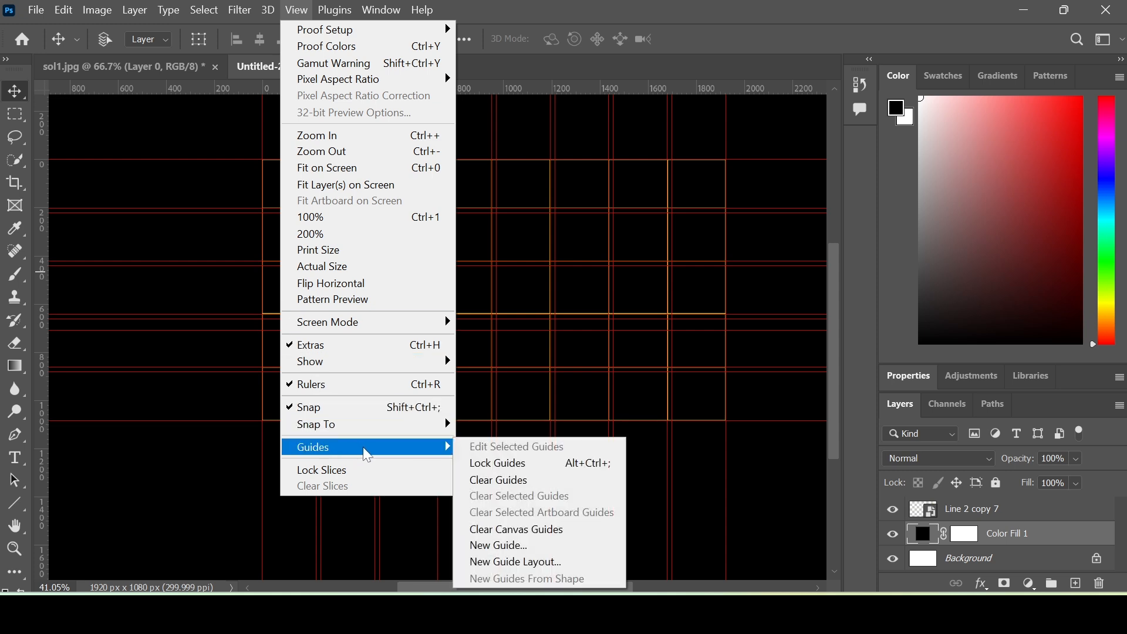
pyautogui.click(493, 480)
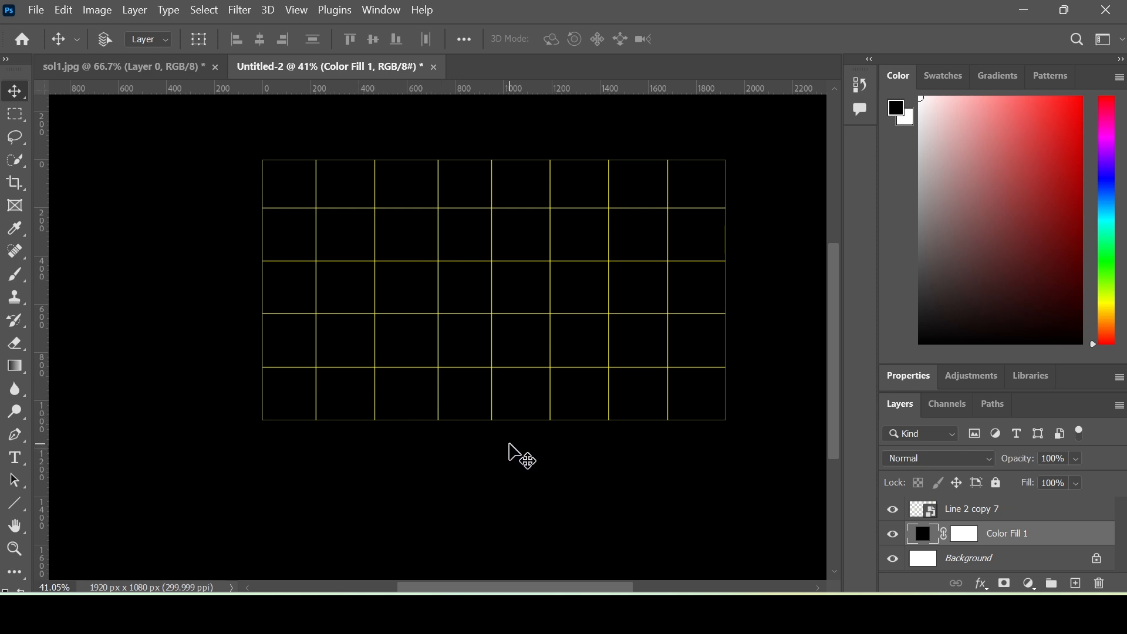
# - Above Line 2 copy 7, add a 90° linear Gradient Fill fading from deep red to transparent
pyautogui.click(957, 520)
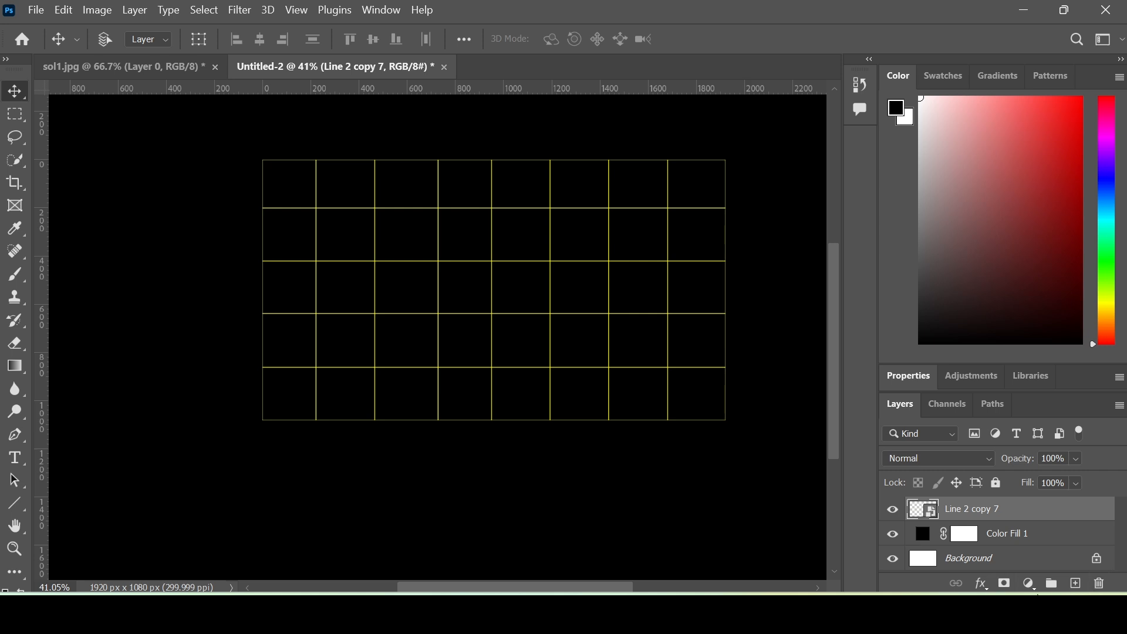
pyautogui.click(1030, 584)
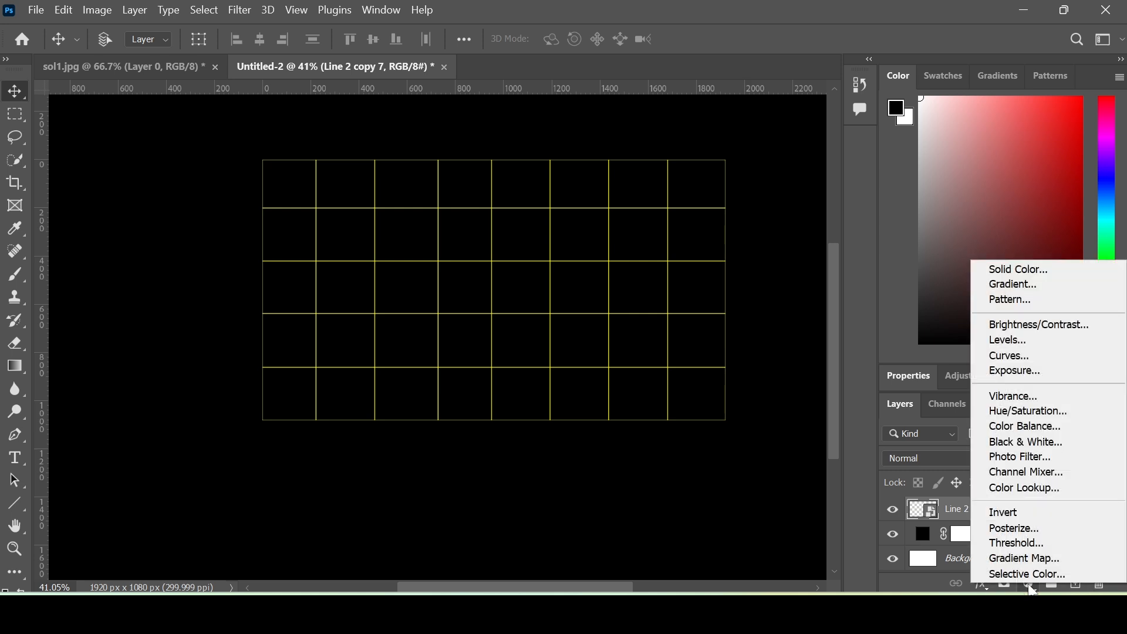
pyautogui.click(1051, 284)
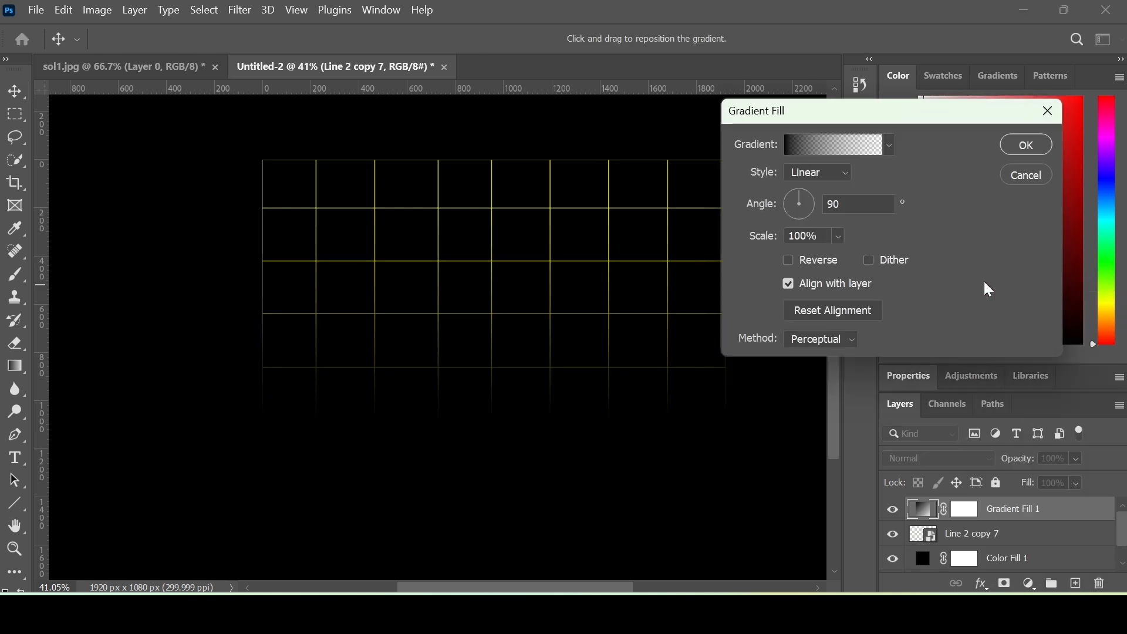
pyautogui.click(789, 154)
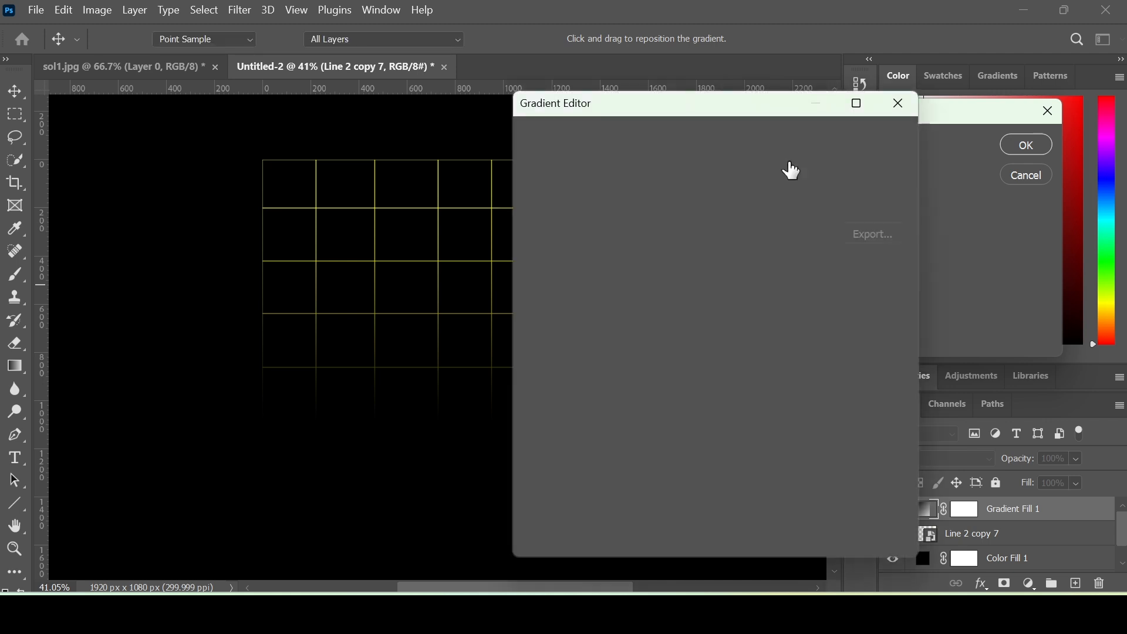
pyautogui.click(538, 433)
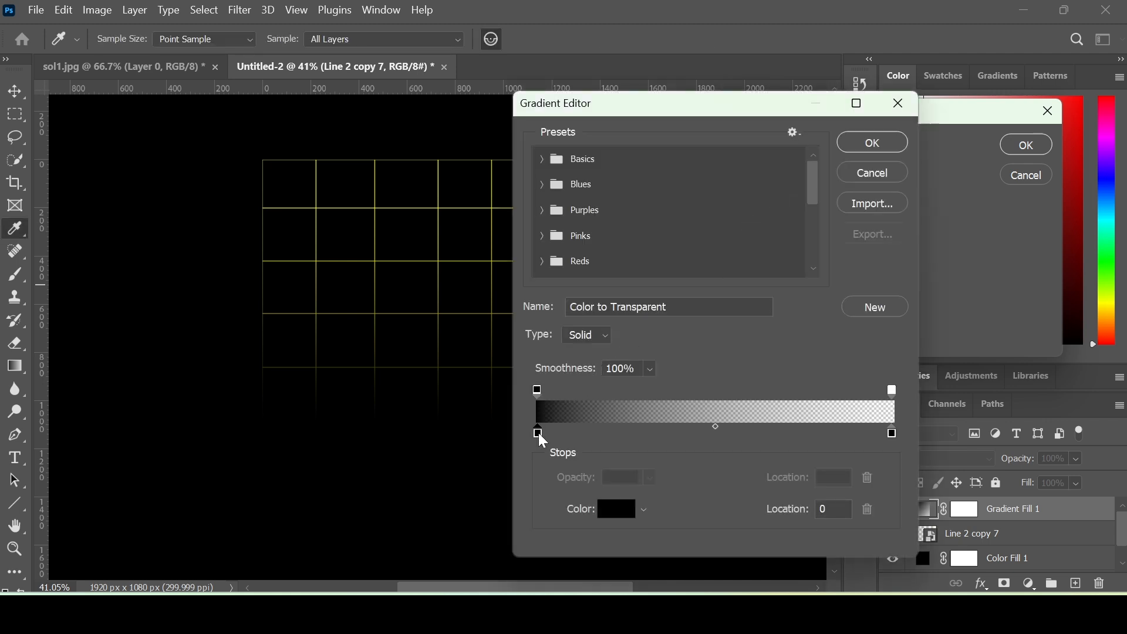
pyautogui.click(623, 514)
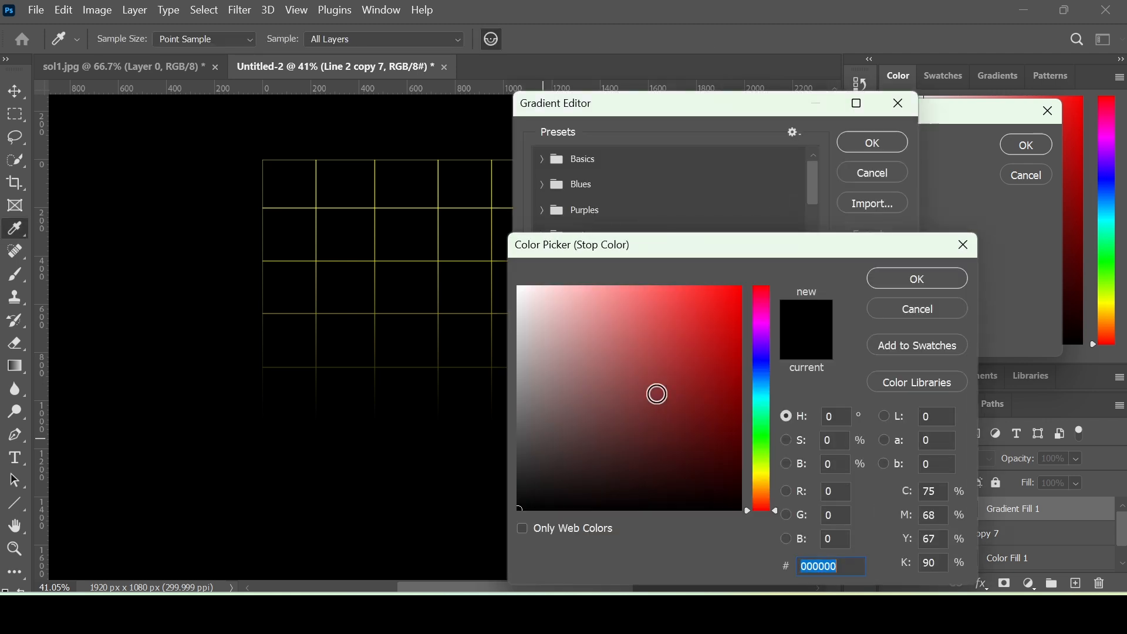
pyautogui.click(690, 328)
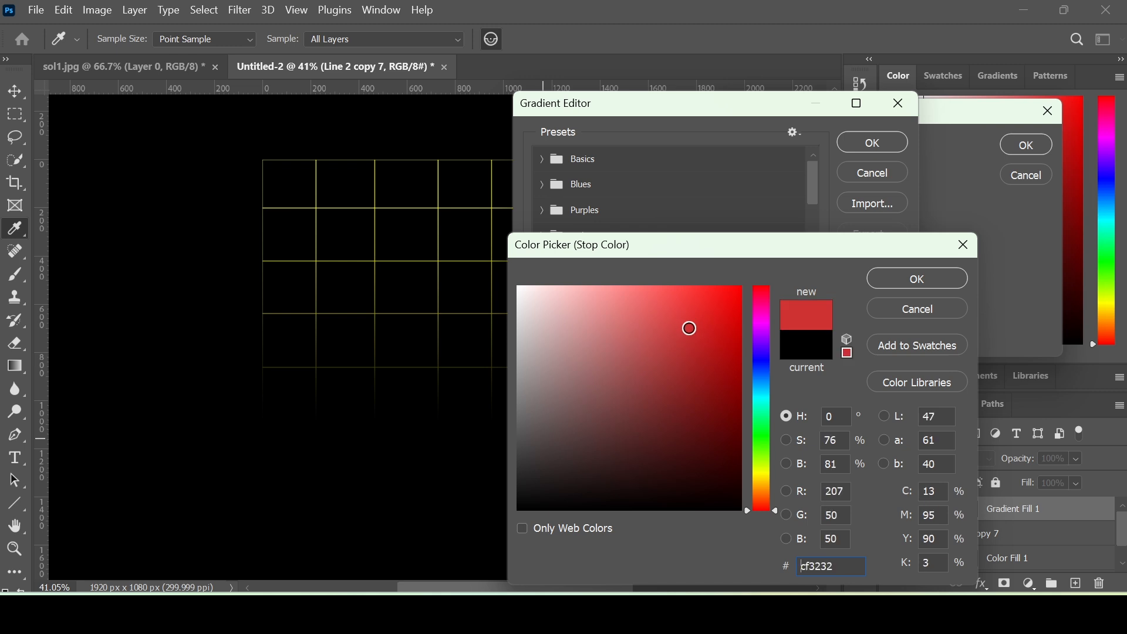
pyautogui.click(701, 320)
pyautogui.click(909, 283)
pyautogui.click(870, 144)
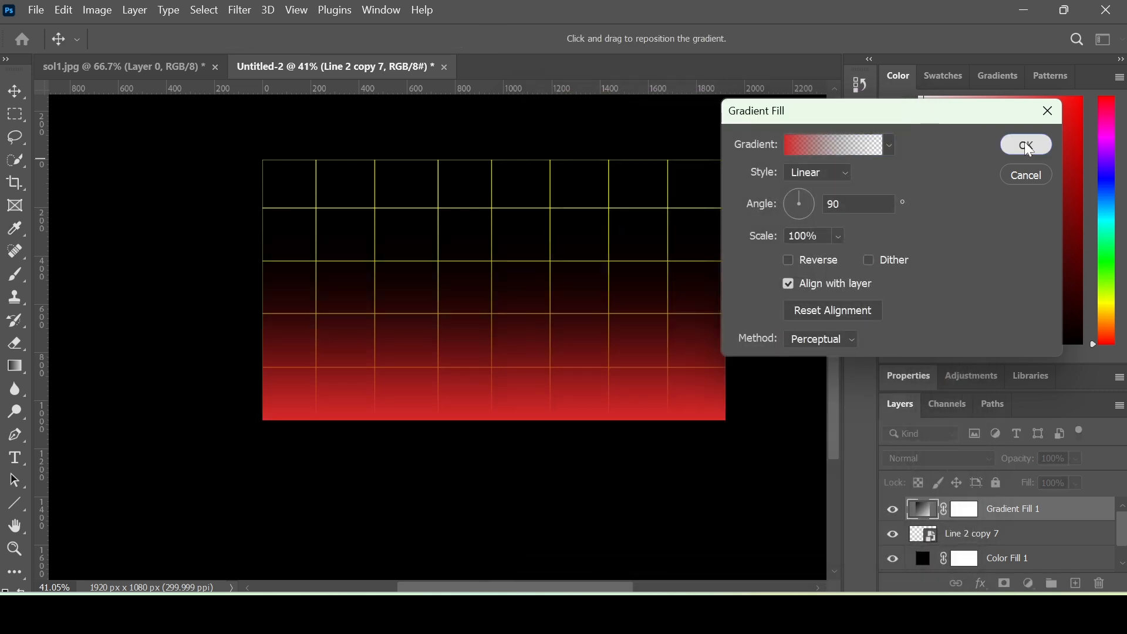
pyautogui.click(1026, 145)
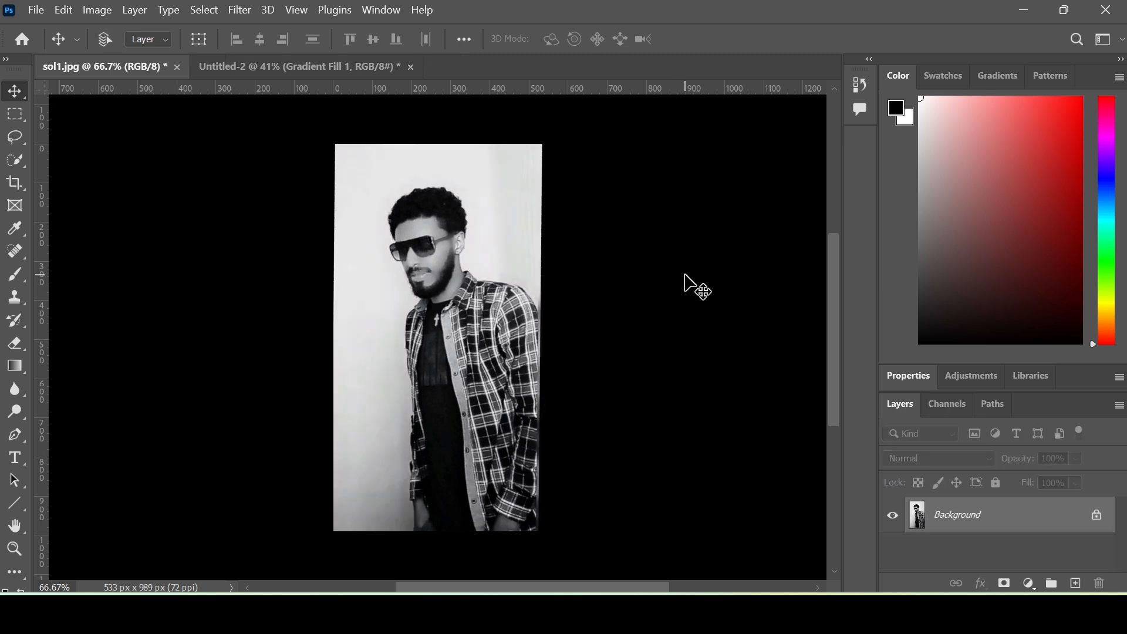
# - Draw a tall yellow rectangle on the portrait's left and round its corners fully into a pill
pyautogui.click(15, 506)
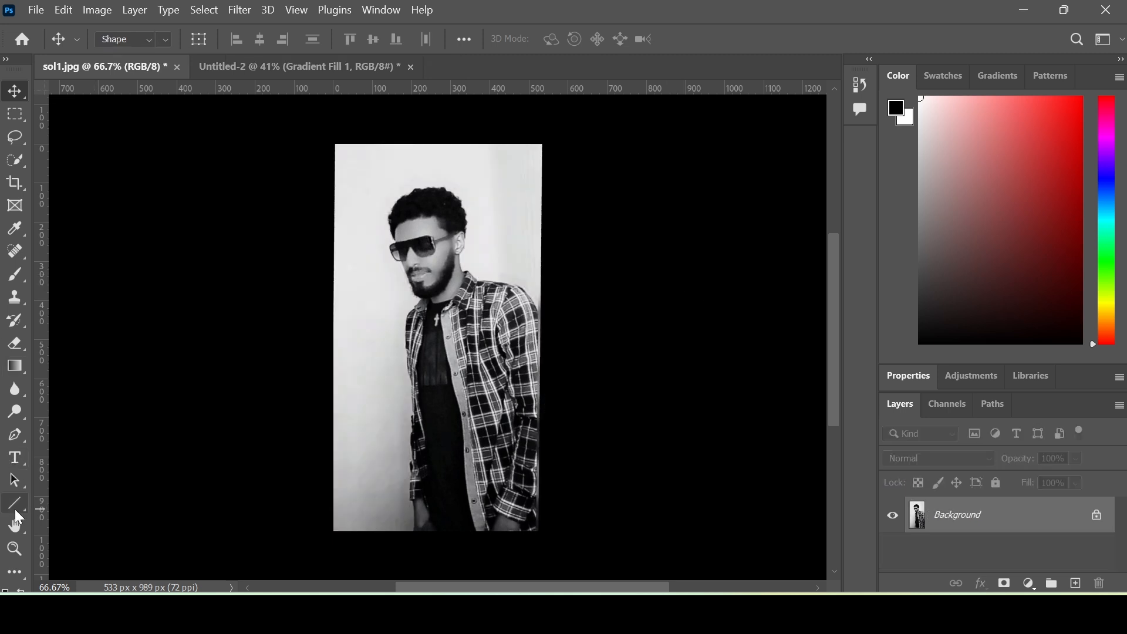
pyautogui.rightClick(15, 510)
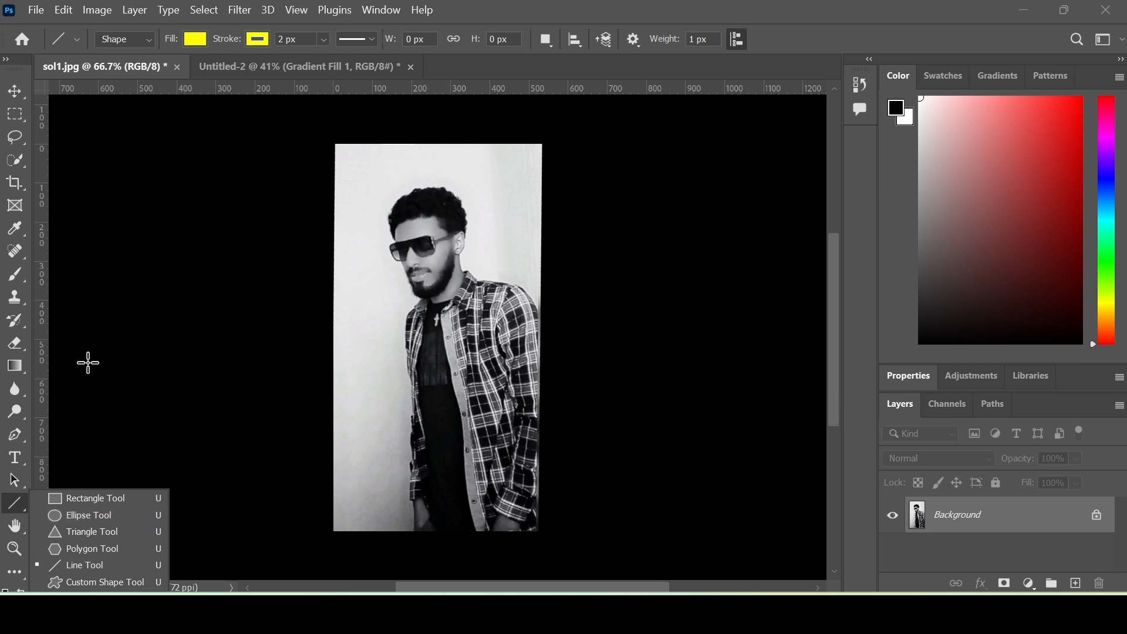
pyautogui.click(117, 499)
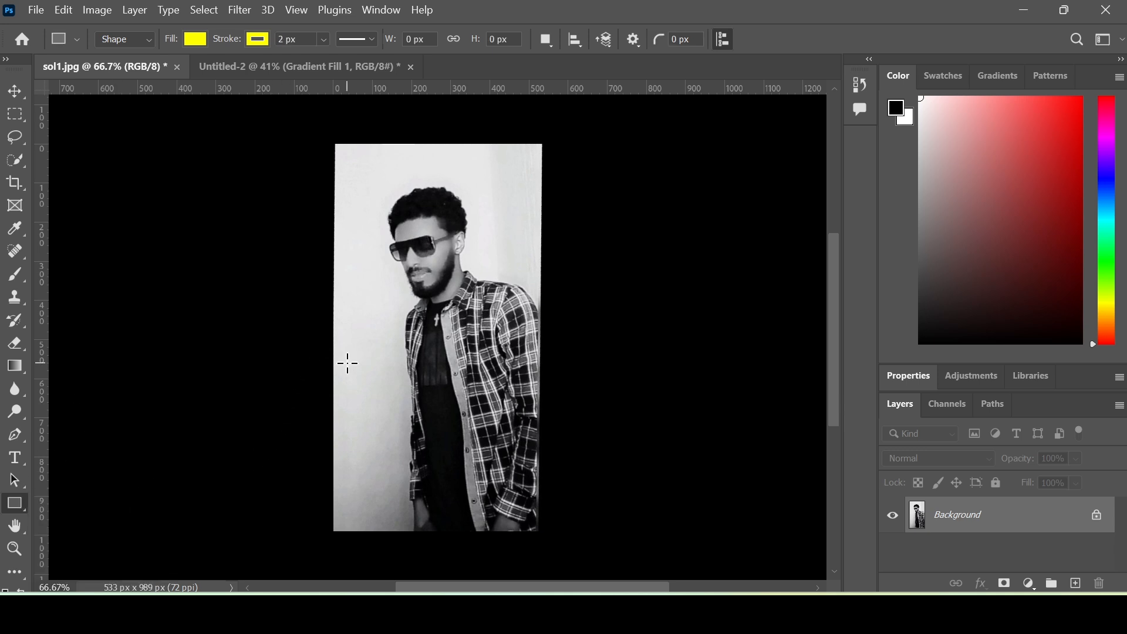
pyautogui.moveTo(351, 364); pyautogui.dragTo(394, 457)
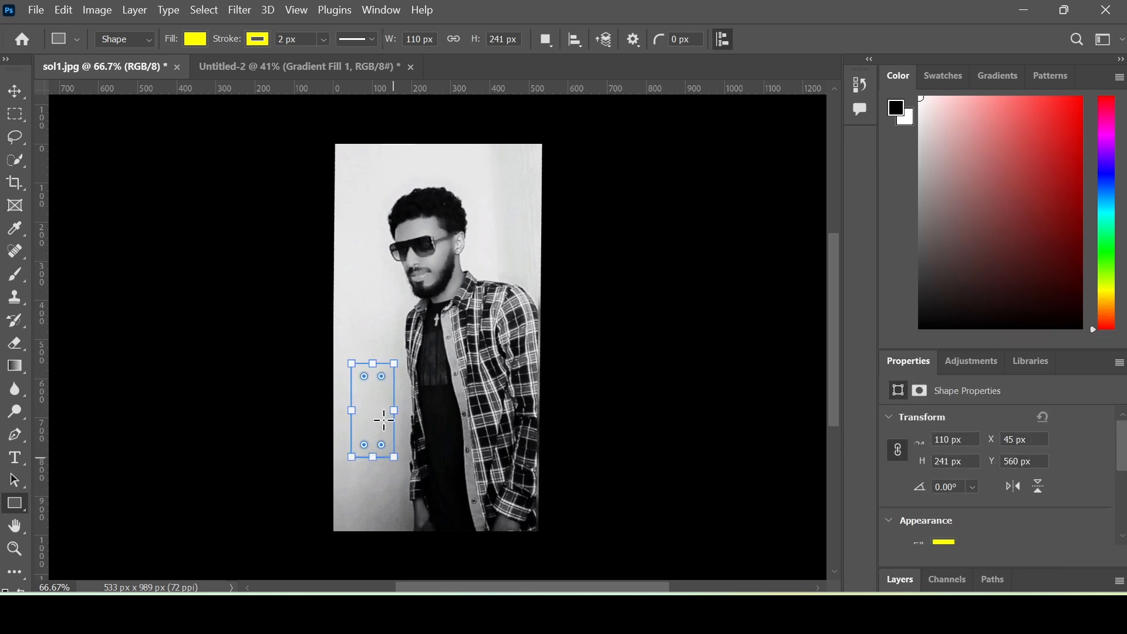
pyautogui.moveTo(377, 374); pyautogui.dragTo(382, 450)
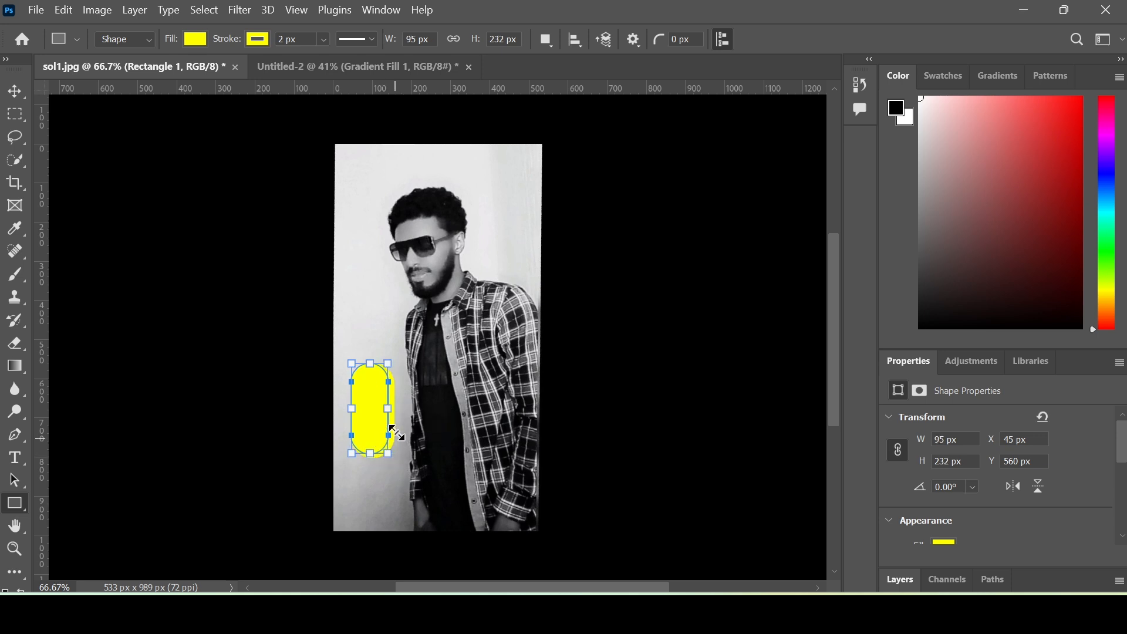
# - Alt-drag copies of the pill with the Move tool into a row of four
pyautogui.click(15, 94)
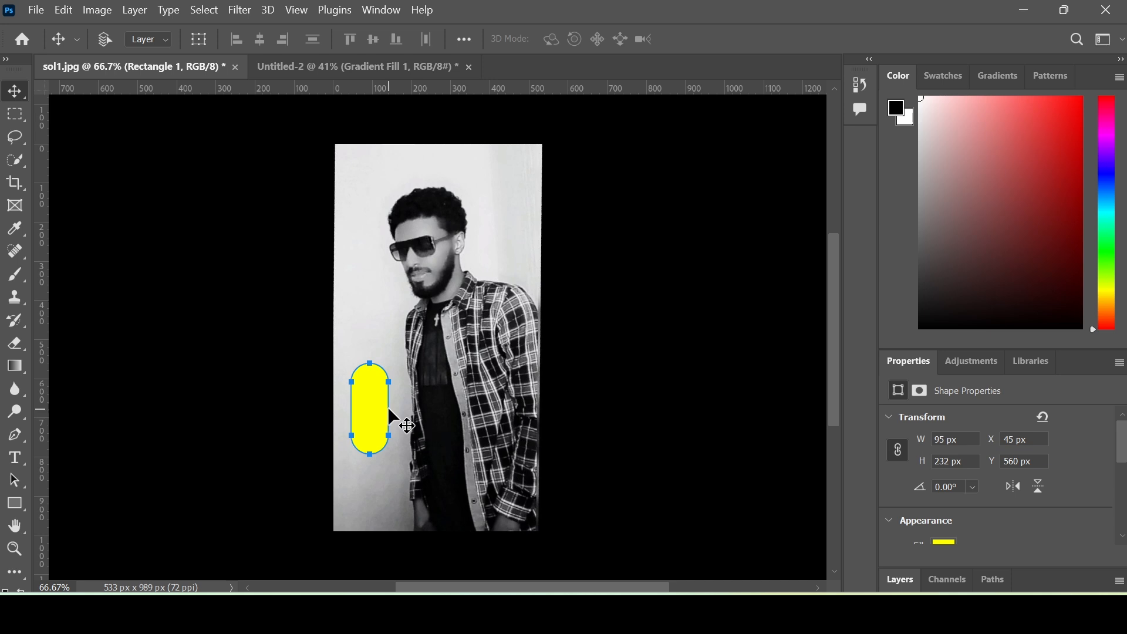
pyautogui.moveTo(373, 408); pyautogui.dragTo(477, 425)
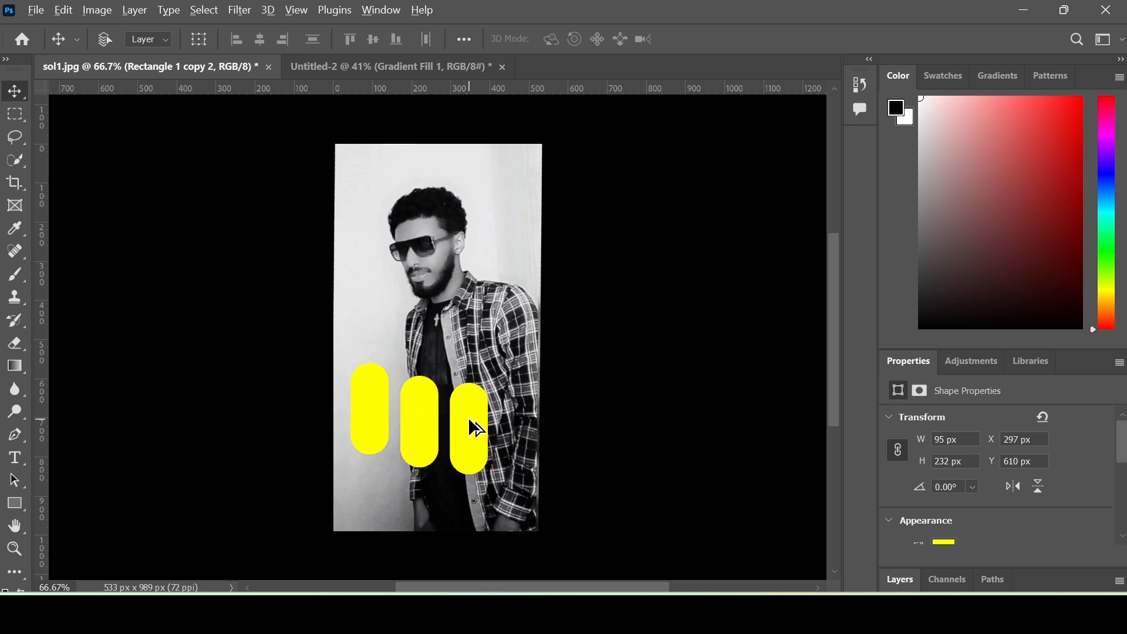
pyautogui.moveTo(469, 420); pyautogui.dragTo(518, 421)
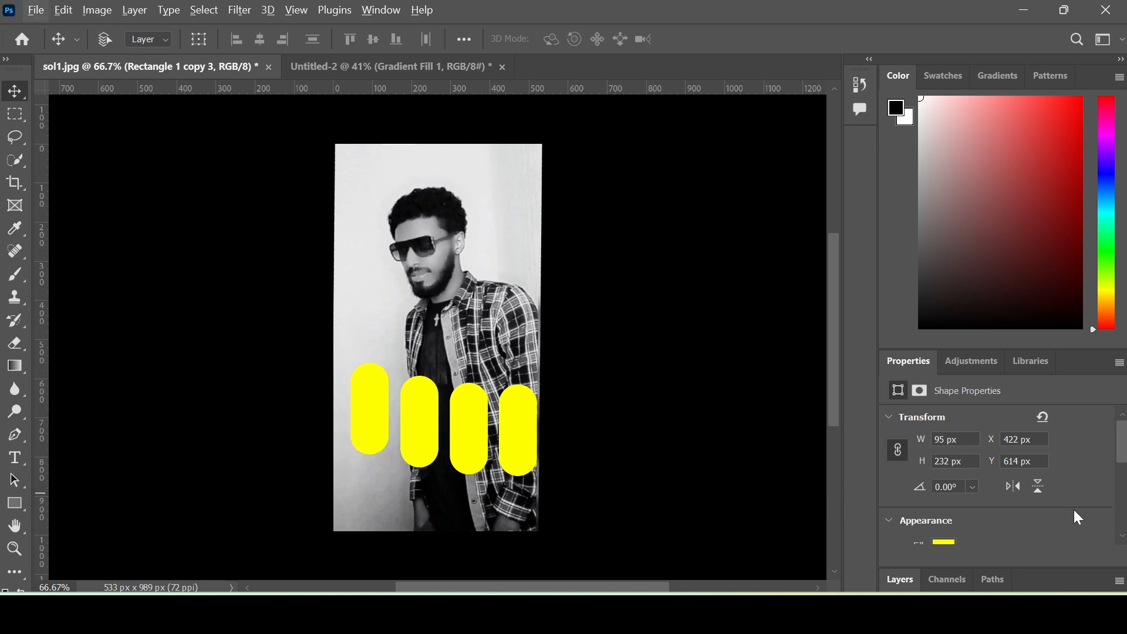
# - Select the four Rectangle layers and convert them into one smart object
pyautogui.click(901, 581)
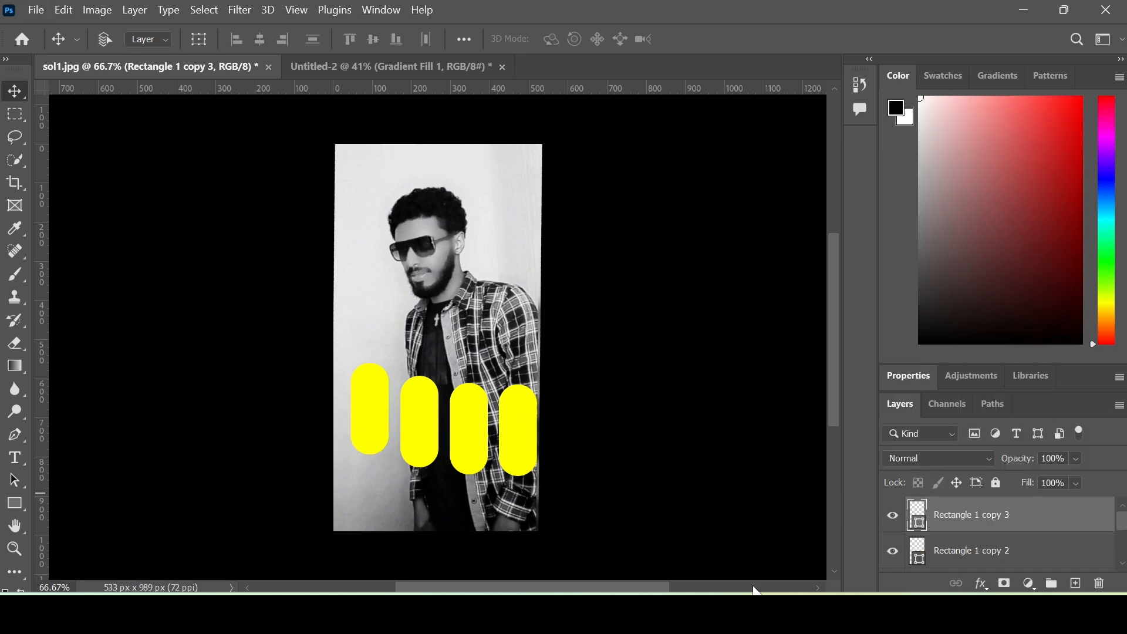
pyautogui.scroll(-2, 1006, 530)
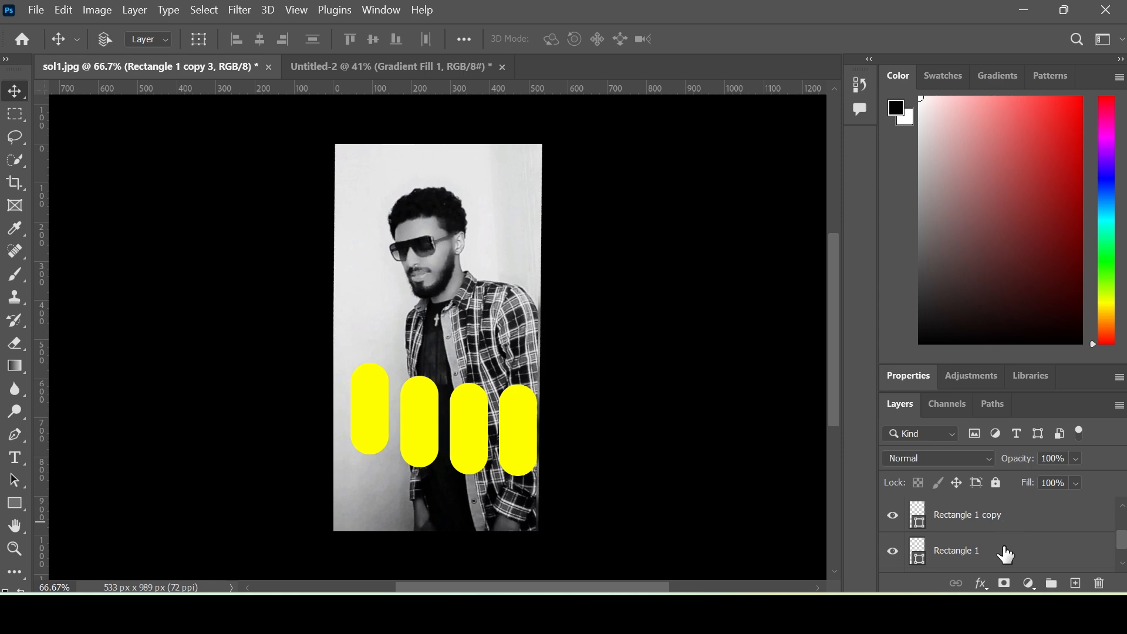
pyautogui.keyDown('shift'); pyautogui.click(1004, 548); pyautogui.keyUp('shift')
pyautogui.scroll(-1, 1003, 527)
pyautogui.rightClick(1005, 534)
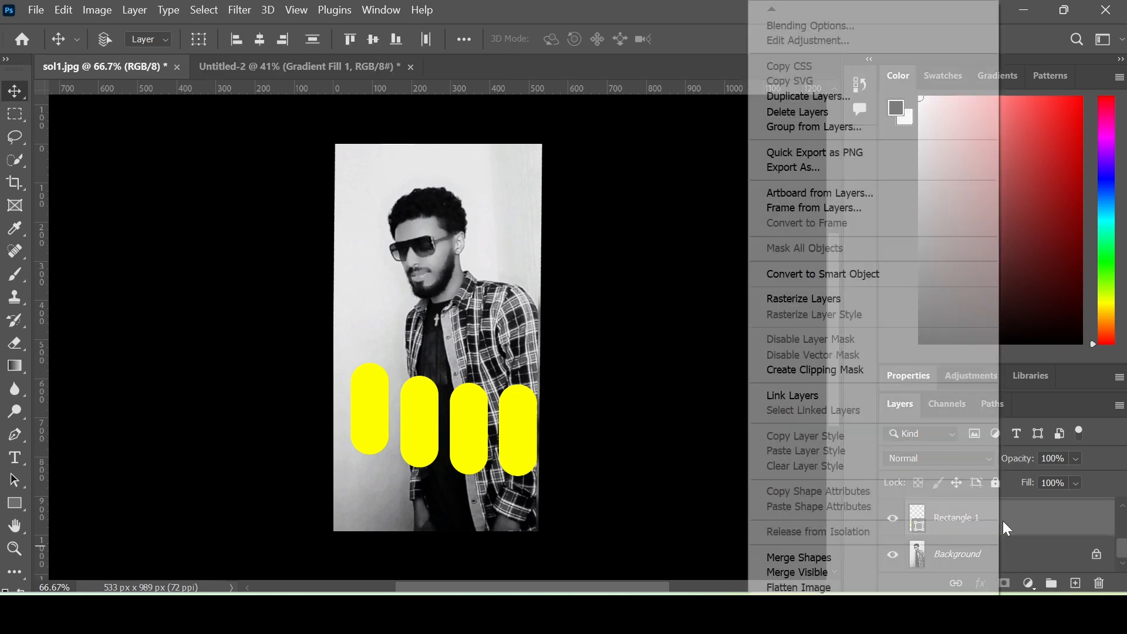
pyautogui.click(920, 274)
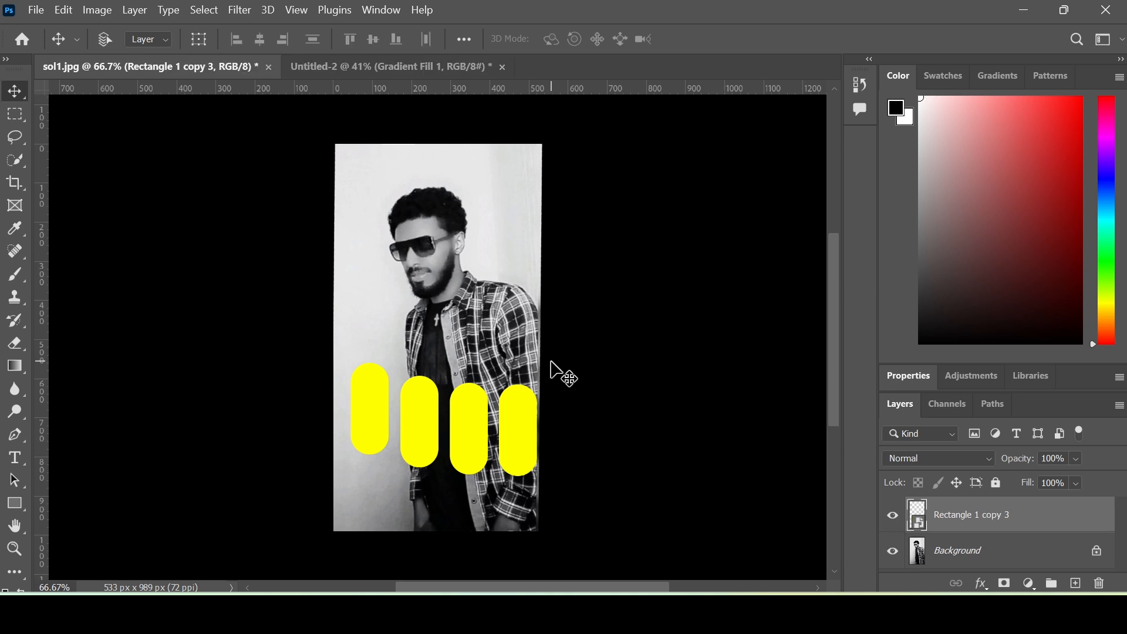
# - Rotate the pill group 31.25°, move it up over the face, and place Layer 0 above it
pyautogui.hotkey('ctrl', 't')
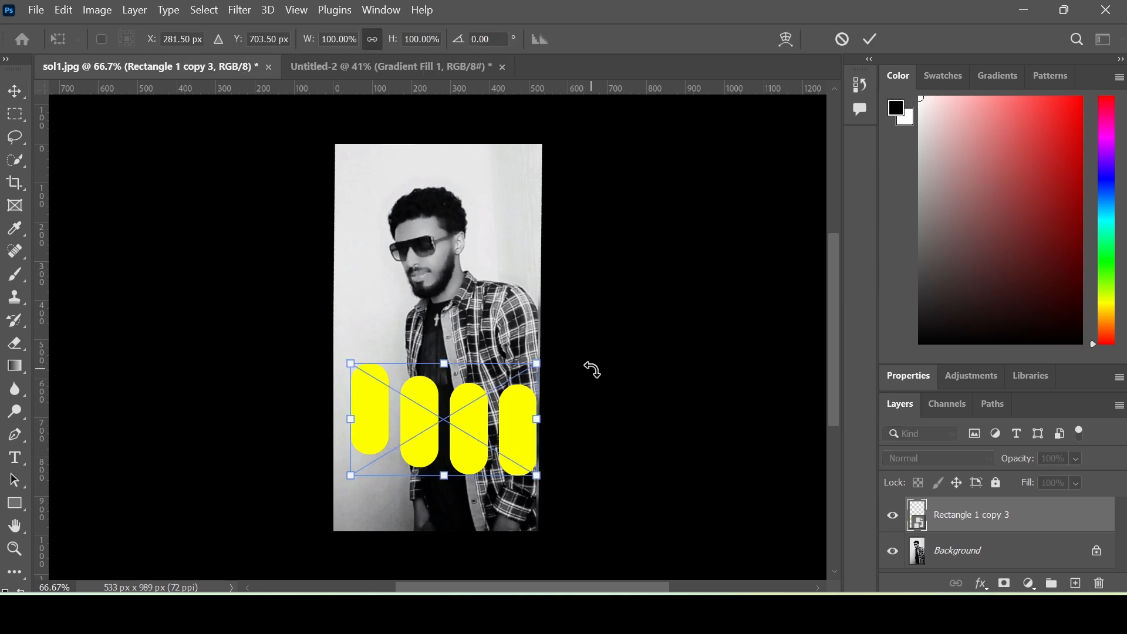
pyautogui.moveTo(540, 348); pyautogui.dragTo(567, 404)
pyautogui.moveTo(444, 411); pyautogui.dragTo(441, 249)
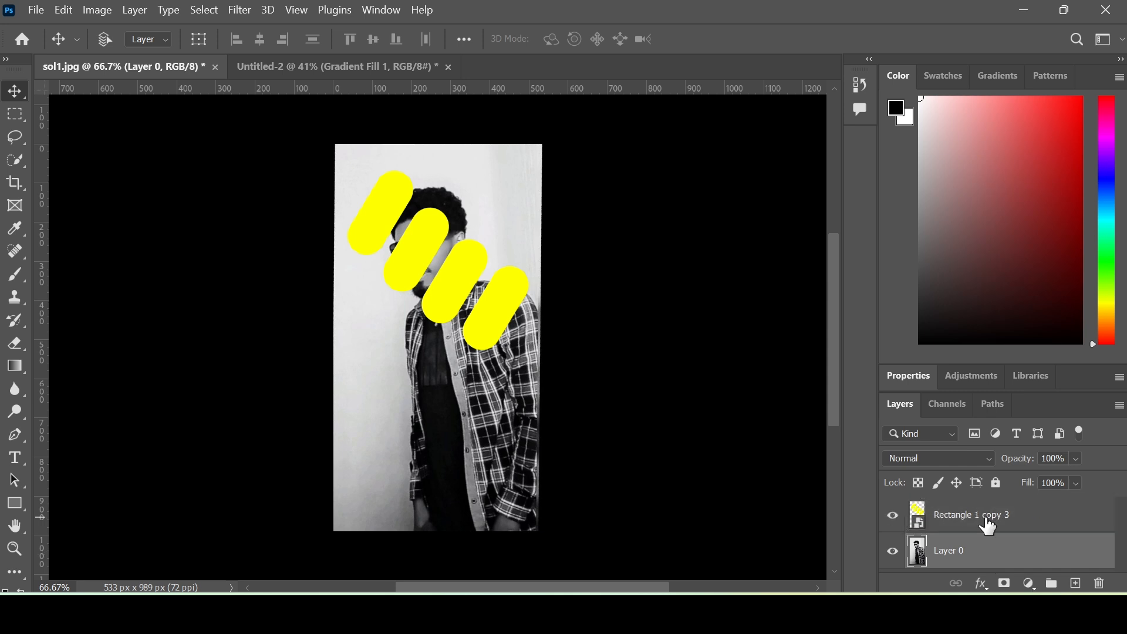
pyautogui.moveTo(976, 556); pyautogui.dragTo(978, 520)
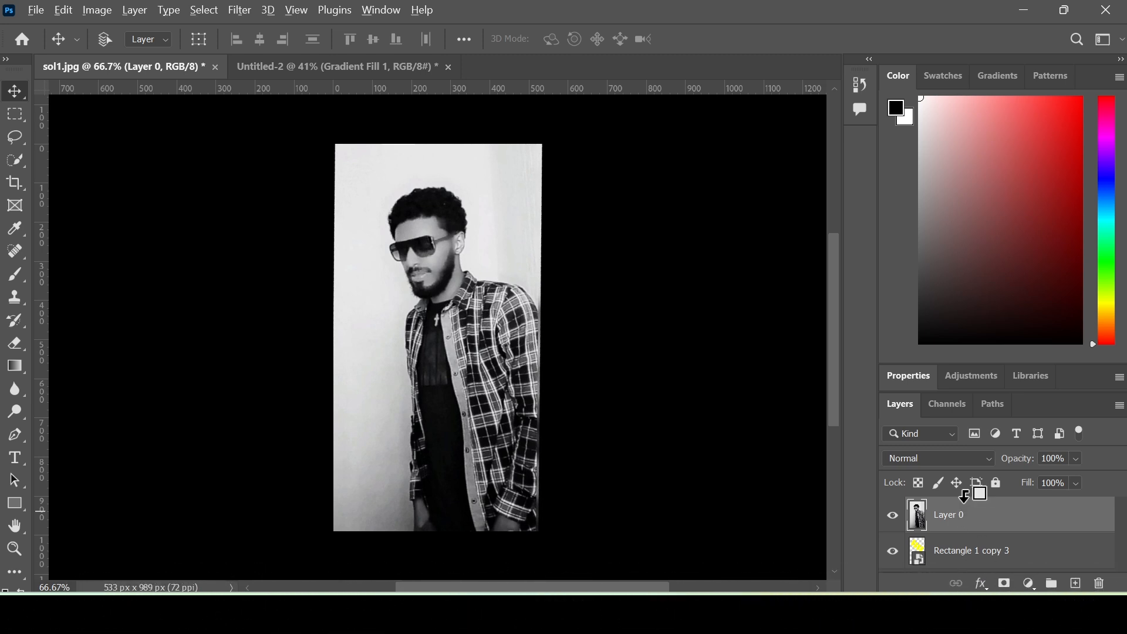
# - Clip Layer 0's portrait into the tilted yellow pill shapes and nudge it so the face fits
pyautogui.keyDown('alt'); pyautogui.click(965, 496); pyautogui.keyUp('alt')
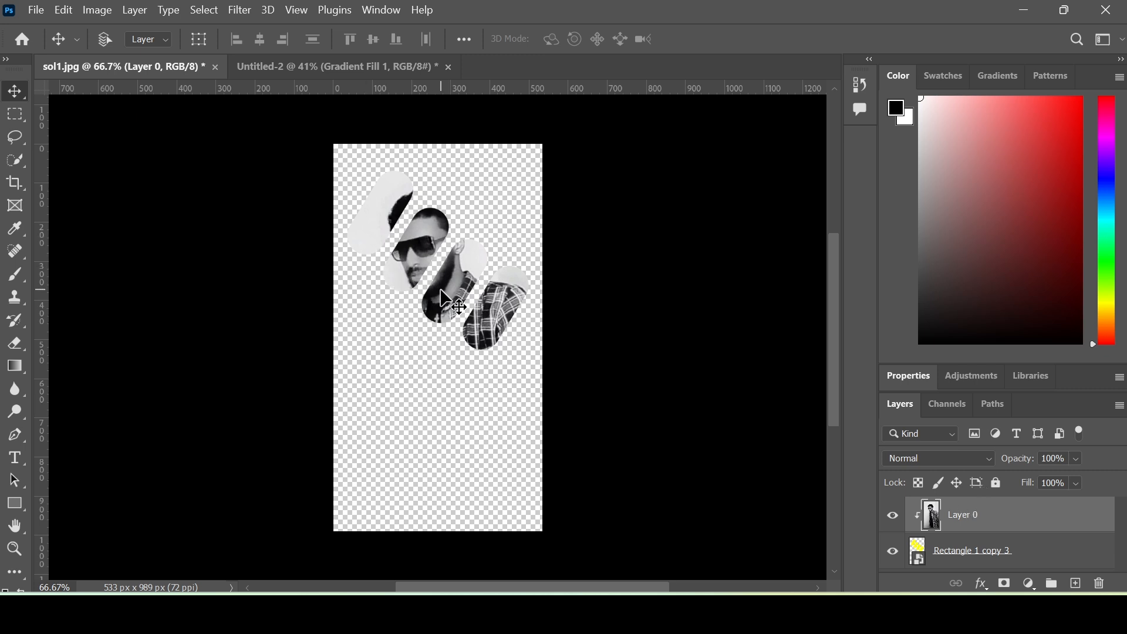
pyautogui.moveTo(445, 296)
pyautogui.mouseDown()
pyautogui.moveTo(460, 310)
pyautogui.moveTo(449, 291)
pyautogui.mouseUp()
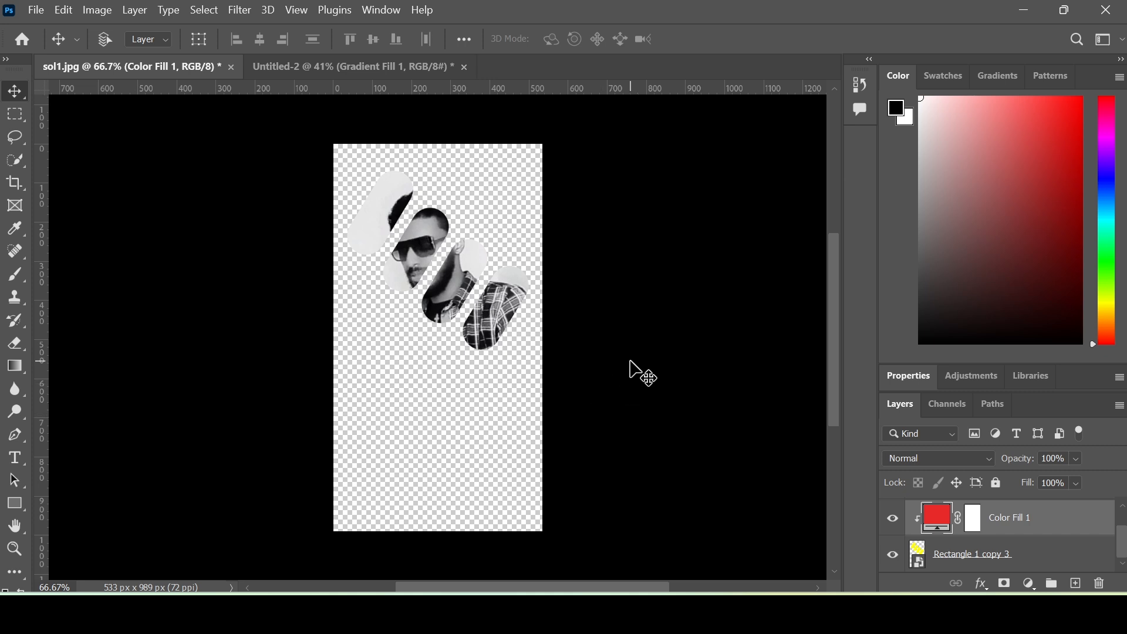